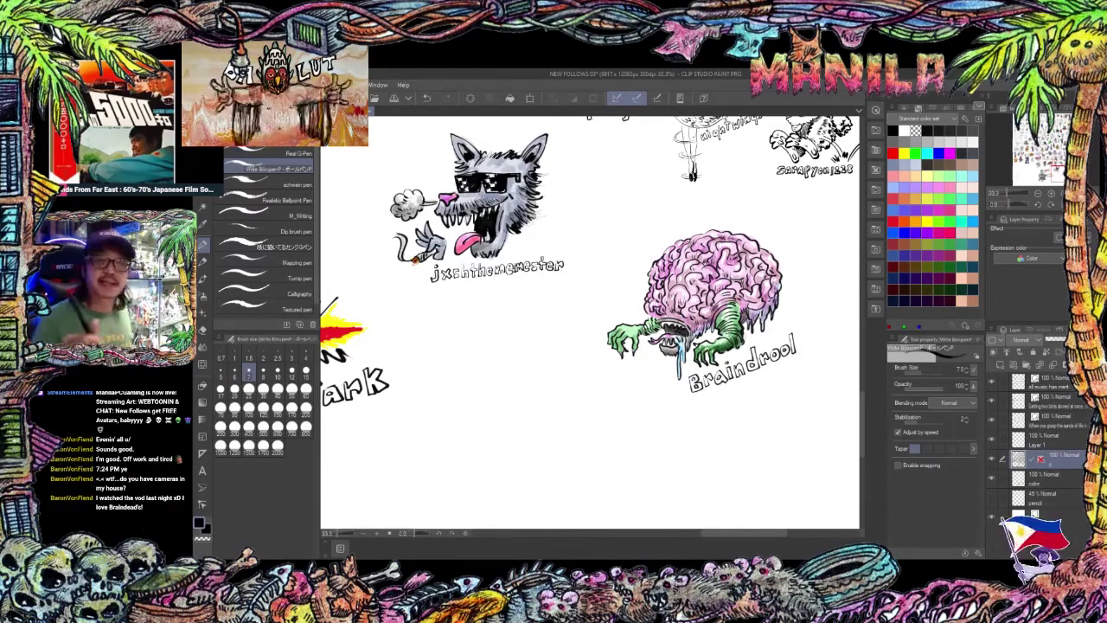
# Clear the faint leftover pencil marks from the blank area beside the rifle-holding soldier, erasing and deleting a lasso selection.
pyautogui.moveTo(508, 389); pyautogui.dragTo(723, 369)
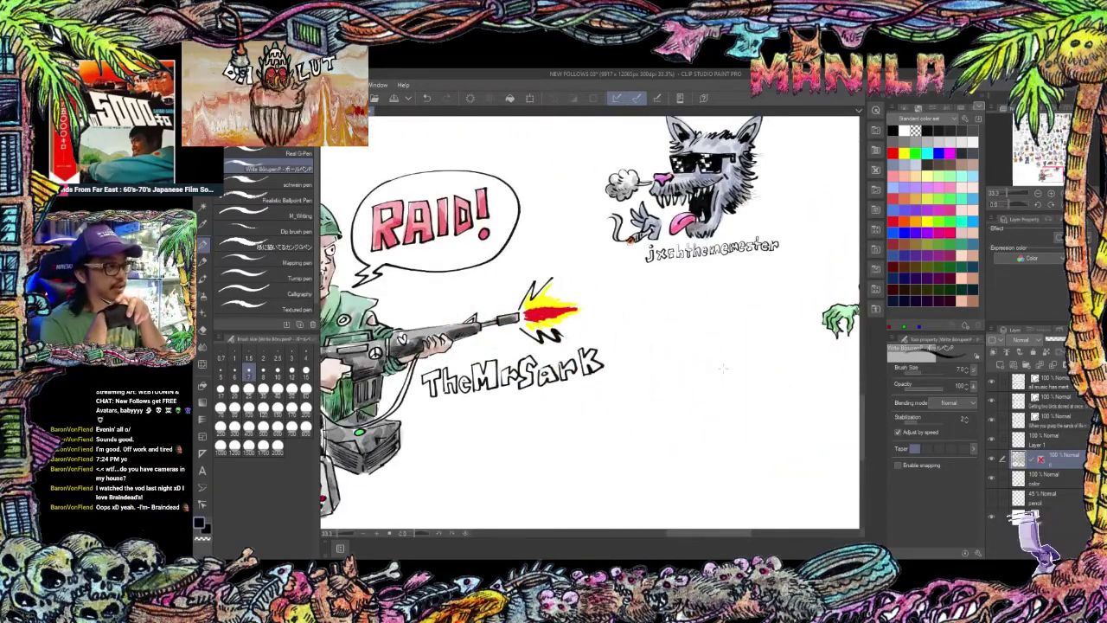
pyautogui.scroll(-3, 778, 400)
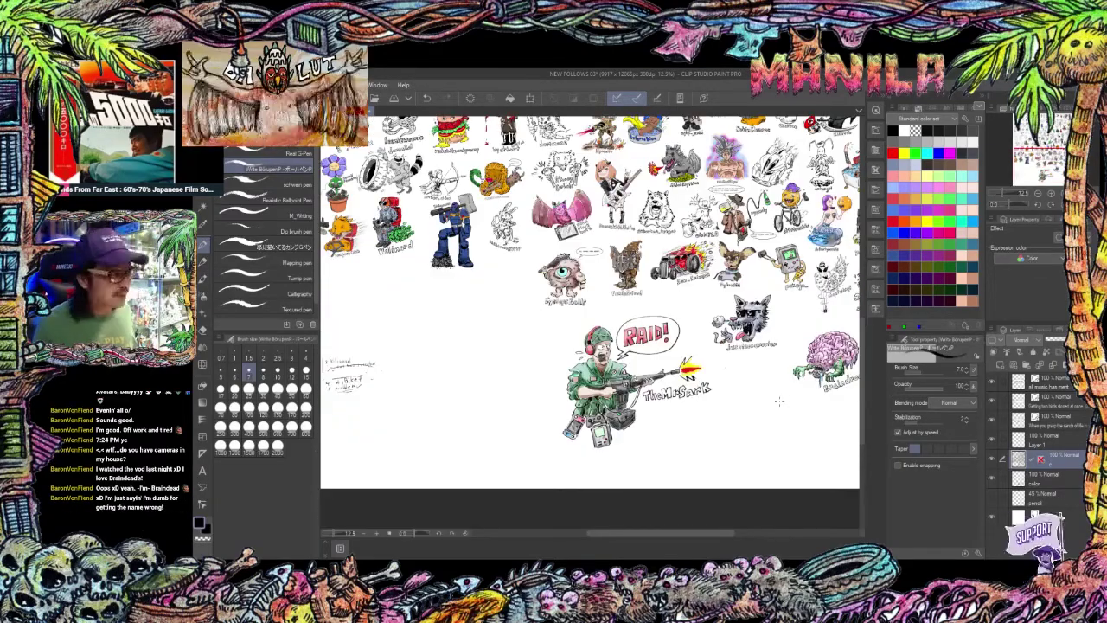
pyautogui.moveTo(703, 403); pyautogui.dragTo(751, 412)
pyautogui.scroll(3, 397, 298)
pyautogui.moveTo(603, 457); pyautogui.dragTo(667, 351)
pyautogui.click(991, 459)
pyautogui.click(991, 459)
pyautogui.press('e')
pyautogui.moveTo(484, 374)
pyautogui.mouseDown()
pyautogui.moveTo(463, 441)
pyautogui.moveTo(406, 415)
pyautogui.mouseUp()
pyautogui.press('p')
pyautogui.press('m')
pyautogui.moveTo(512, 327); pyautogui.dragTo(522, 313)
pyautogui.press('Delete')
pyautogui.hotkey('ctrl', 'd')
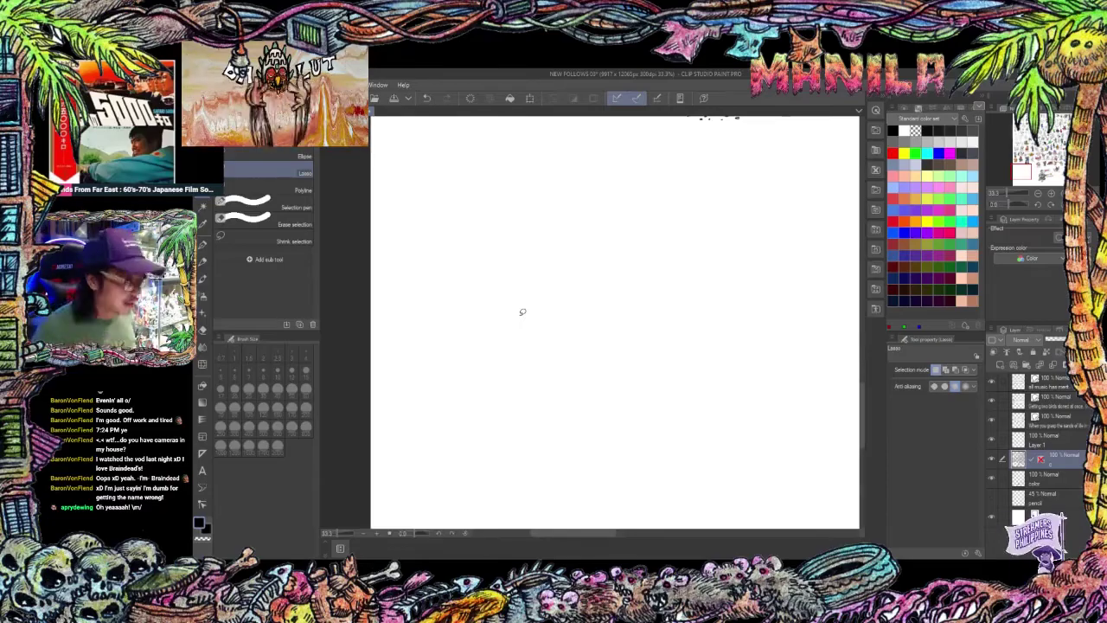
# Review the finished character drawings around the canvas, including the one-eyed furry monster with the club.
pyautogui.scroll(-5, 522, 312)
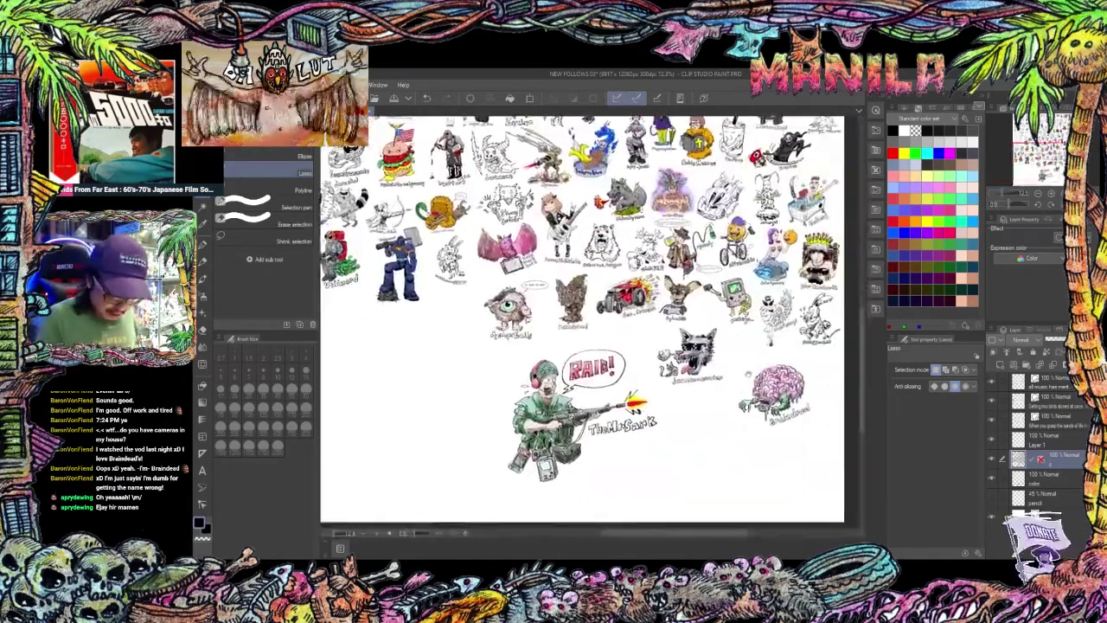
pyautogui.moveTo(749, 328); pyautogui.dragTo(741, 389)
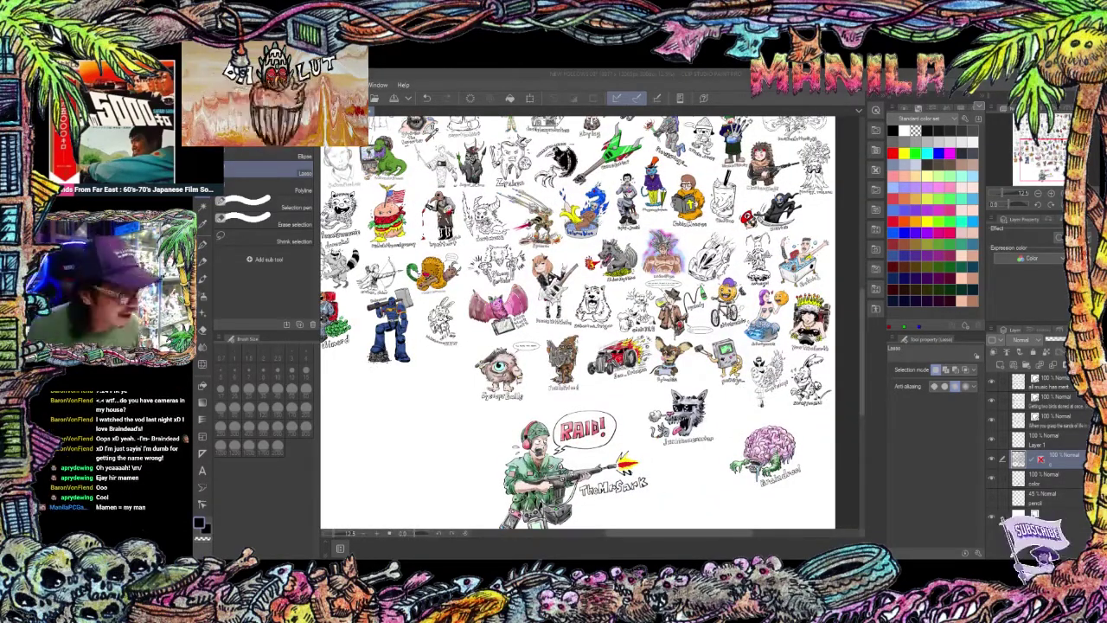
pyautogui.scroll(3, 622, 423)
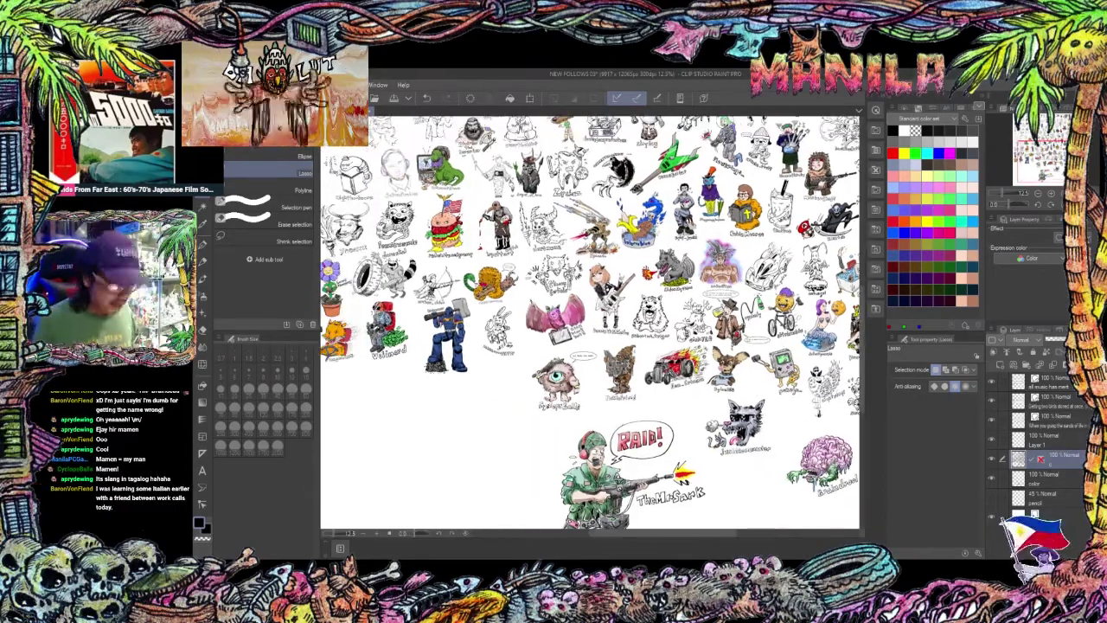
pyautogui.scroll(2, 446, 384)
pyautogui.moveTo(446, 384); pyautogui.dragTo(717, 444)
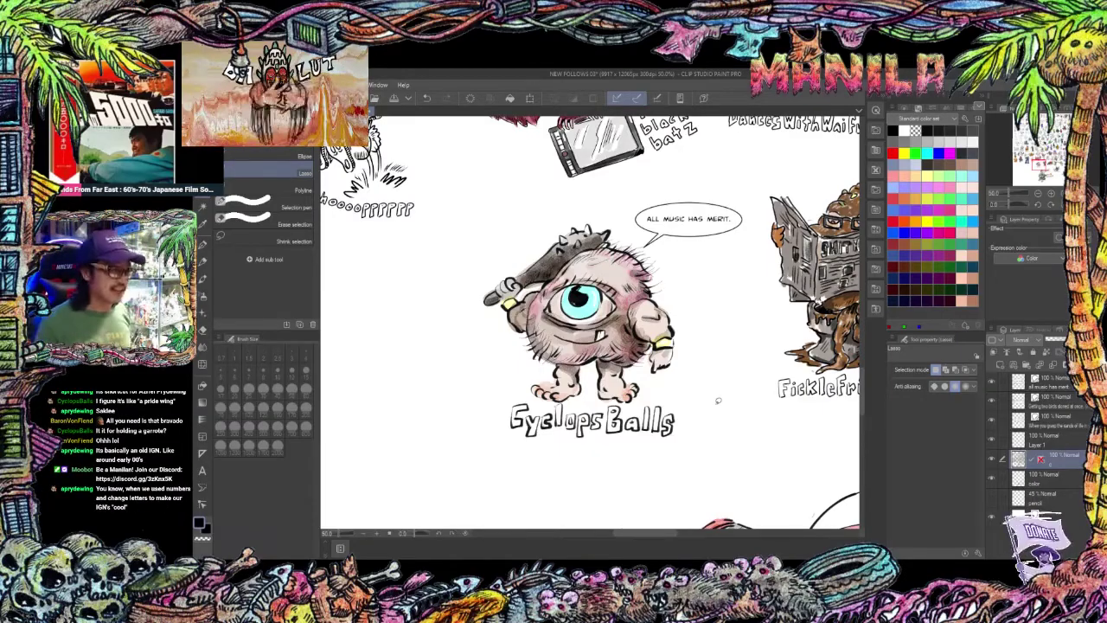
pyautogui.scroll(-2, 840, 472)
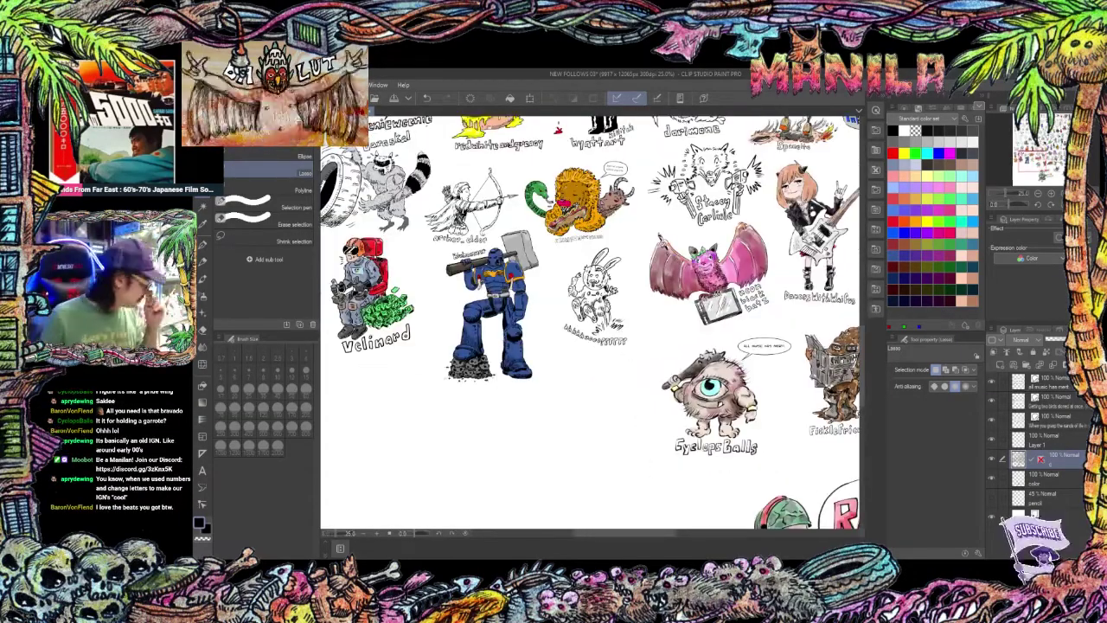
pyautogui.moveTo(583, 502); pyautogui.dragTo(707, 351)
# Make the pencil layer active and choose the Mechanical pencil for sketching in the empty area below the blue armored figure.
pyautogui.hotkey('alt', '[')
pyautogui.hotkey('alt', '[')
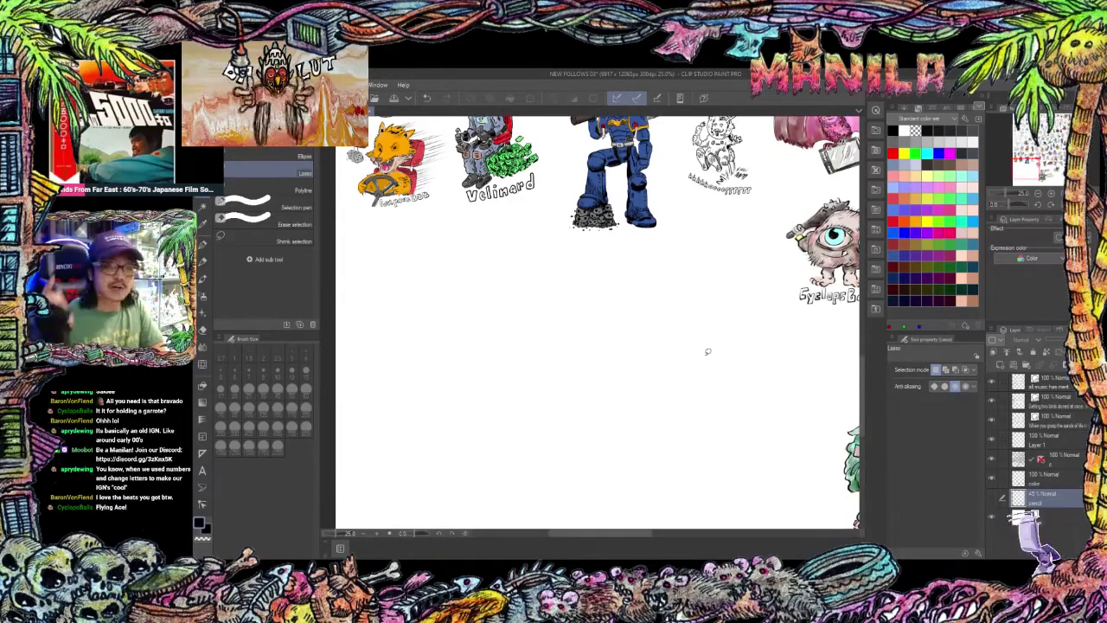
pyautogui.press('p')
pyautogui.scroll(1, 626, 303)
pyautogui.scroll(2, 761, 251)
pyautogui.moveTo(761, 260); pyautogui.dragTo(588, 302)
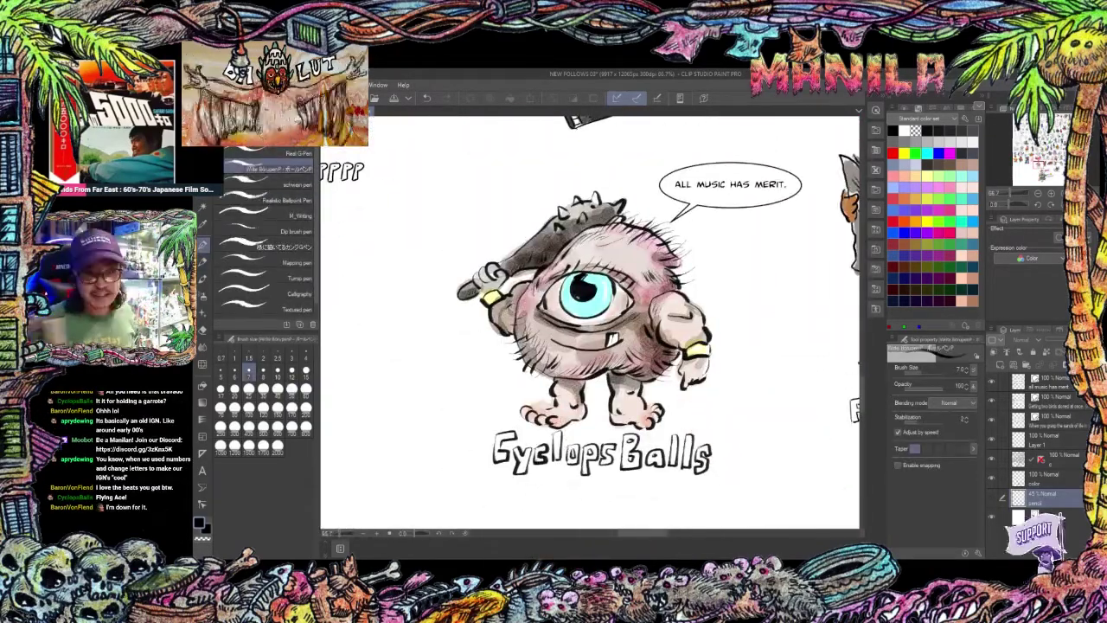
pyautogui.scroll(-3, 640, 527)
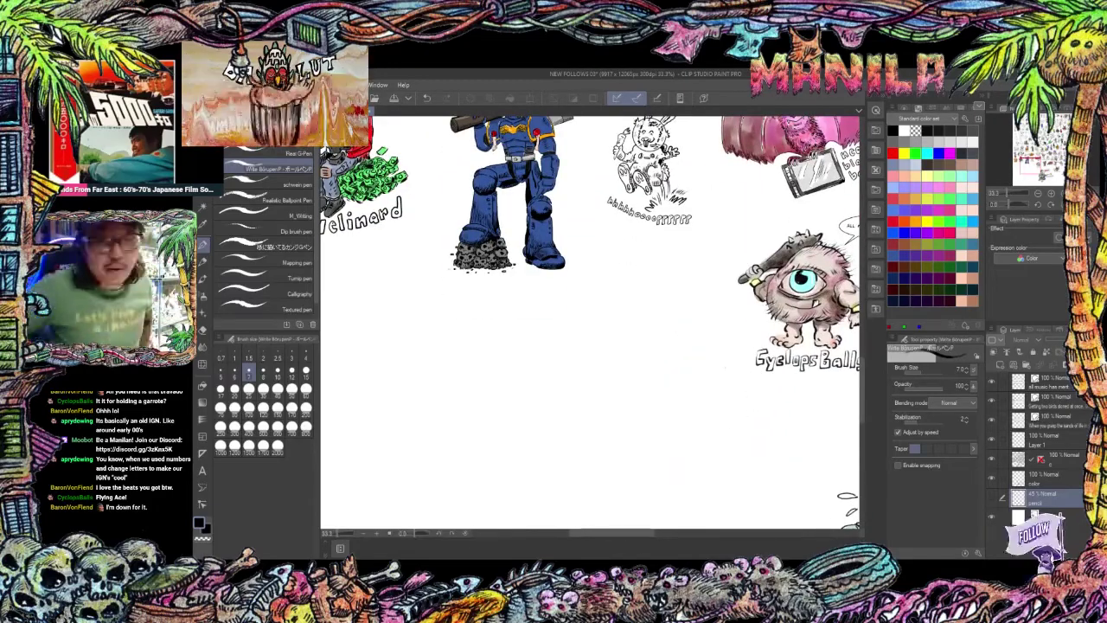
pyautogui.moveTo(499, 434); pyautogui.dragTo(522, 368)
pyautogui.press('p')
pyautogui.click(992, 497)
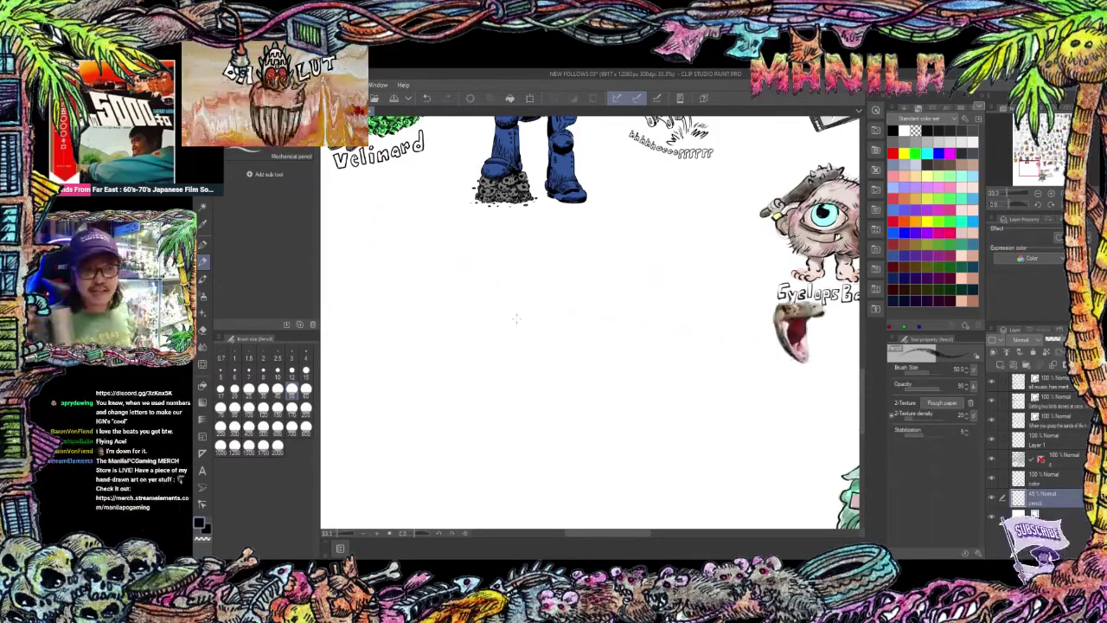
# Sketch a pilot's head with an aviator cap, ear flap and round goggles in the empty area below the blue armored figure.
pyautogui.moveTo(516, 318); pyautogui.dragTo(537, 310)
pyautogui.moveTo(522, 287)
pyautogui.mouseDown()
pyautogui.moveTo(506, 323)
pyautogui.moveTo(563, 323)
pyautogui.mouseUp()
pyautogui.moveTo(557, 327); pyautogui.dragTo(580, 348)
pyautogui.moveTo(564, 325); pyautogui.dragTo(620, 343)
pyautogui.moveTo(556, 328); pyautogui.dragTo(521, 336)
pyautogui.moveTo(529, 331); pyautogui.dragTo(547, 332)
pyautogui.moveTo(556, 291); pyautogui.dragTo(538, 327)
# Sketch the pilot's open mouth with teeth and a hanging tongue, and clean up the lines around the goggles.
pyautogui.moveTo(510, 348); pyautogui.dragTo(536, 356)
pyautogui.hotkey('ctrl', 'z')
pyautogui.moveTo(537, 356); pyautogui.dragTo(515, 374)
pyautogui.moveTo(516, 373); pyautogui.dragTo(537, 374)
pyautogui.press('e')
pyautogui.moveTo(531, 372)
pyautogui.mouseDown()
pyautogui.moveTo(568, 364)
pyautogui.moveTo(535, 376)
pyautogui.mouseUp()
pyautogui.moveTo(576, 359); pyautogui.dragTo(583, 359)
pyautogui.moveTo(525, 334); pyautogui.dragTo(546, 335)
pyautogui.moveTo(498, 333); pyautogui.dragTo(557, 338)
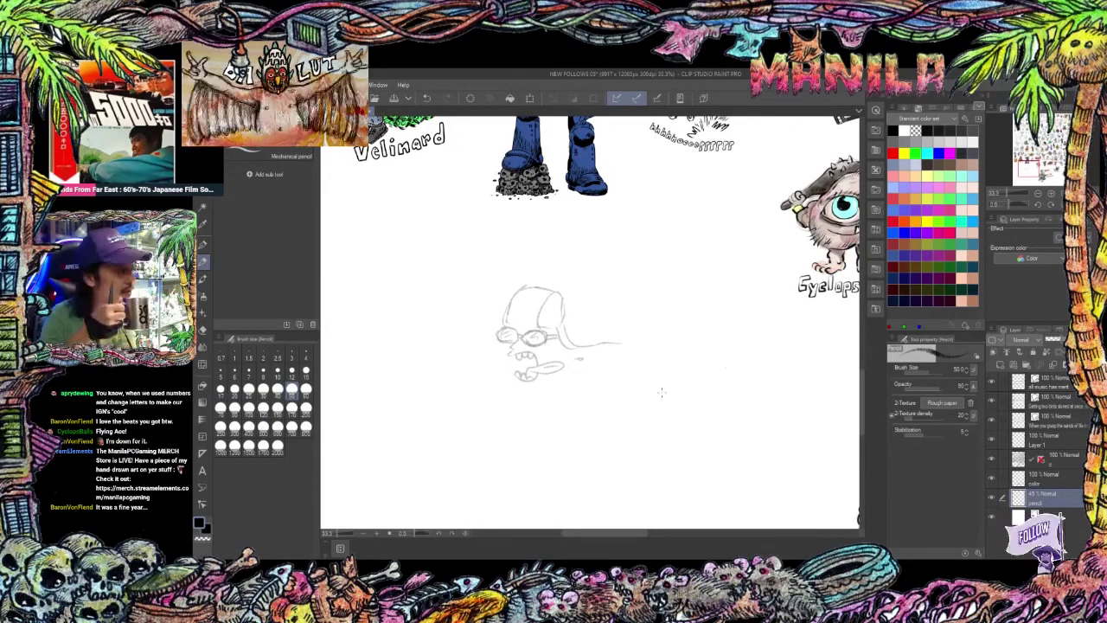
# Sketch a large machine gun with a perforated body and flared muzzle in front of the pilot.
pyautogui.moveTo(484, 386)
pyautogui.mouseDown()
pyautogui.moveTo(472, 408)
pyautogui.moveTo(622, 314)
pyautogui.mouseUp()
pyautogui.moveTo(511, 333); pyautogui.dragTo(590, 323)
pyautogui.moveTo(592, 322); pyautogui.dragTo(601, 353)
pyautogui.moveTo(601, 353)
pyautogui.mouseDown()
pyautogui.moveTo(534, 370)
pyautogui.moveTo(497, 359)
pyautogui.mouseUp()
pyautogui.moveTo(470, 361); pyautogui.dragTo(474, 383)
# Sketch the pilot's fur collar, scarf, shoulders and the arm reaching for the machine gun.
pyautogui.moveTo(589, 322)
pyautogui.mouseDown()
pyautogui.moveTo(679, 336)
pyautogui.moveTo(645, 348)
pyautogui.mouseUp()
pyautogui.moveTo(642, 346); pyautogui.dragTo(657, 377)
pyautogui.moveTo(609, 320); pyautogui.dragTo(626, 334)
pyautogui.moveTo(590, 291)
pyautogui.mouseDown()
pyautogui.moveTo(623, 313)
pyautogui.moveTo(690, 320)
pyautogui.mouseUp()
pyautogui.moveTo(592, 297); pyautogui.dragTo(604, 317)
pyautogui.moveTo(680, 274)
pyautogui.mouseDown()
pyautogui.moveTo(726, 262)
pyautogui.moveTo(705, 244)
pyautogui.mouseUp()
pyautogui.moveTo(676, 289)
pyautogui.mouseDown()
pyautogui.moveTo(707, 302)
pyautogui.moveTo(638, 399)
pyautogui.mouseUp()
pyautogui.moveTo(567, 368); pyautogui.dragTo(616, 392)
# Sketch the seat back and the curved cockpit rim around the pilot, with parallel edge lines.
pyautogui.moveTo(685, 277); pyautogui.dragTo(742, 322)
pyautogui.moveTo(699, 296)
pyautogui.mouseDown()
pyautogui.moveTo(709, 351)
pyautogui.moveTo(692, 339)
pyautogui.mouseUp()
pyautogui.moveTo(610, 353); pyautogui.dragTo(624, 415)
pyautogui.moveTo(625, 415); pyautogui.dragTo(755, 327)
pyautogui.moveTo(716, 266); pyautogui.dragTo(741, 330)
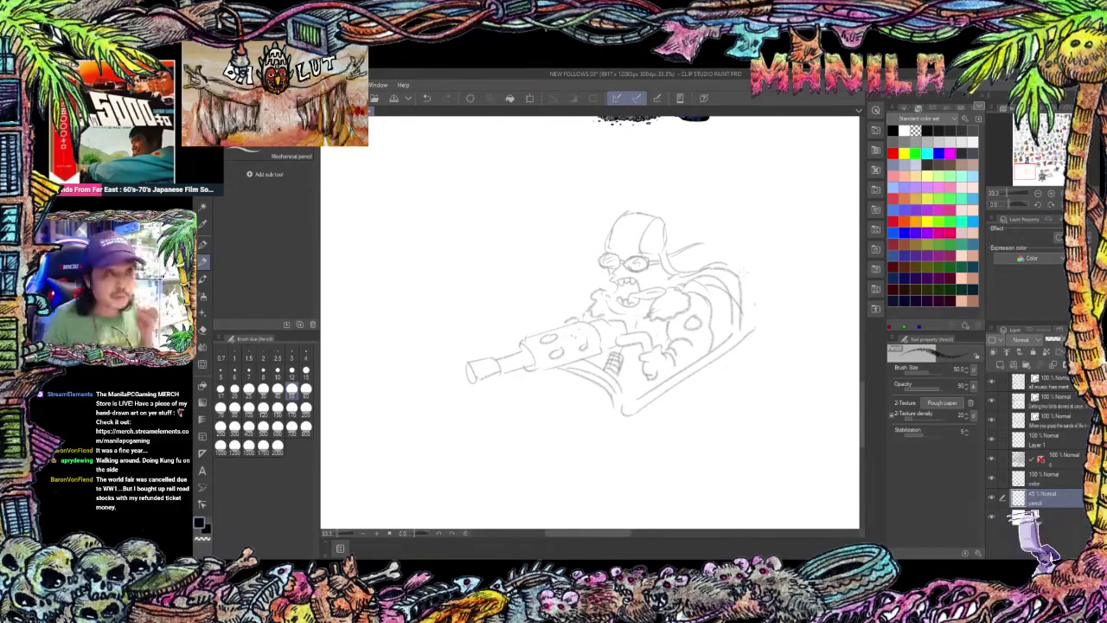
pyautogui.moveTo(710, 272); pyautogui.dragTo(716, 339)
pyautogui.moveTo(721, 266); pyautogui.dragTo(736, 332)
pyautogui.moveTo(742, 299)
pyautogui.mouseDown()
pyautogui.moveTo(758, 321)
pyautogui.moveTo(673, 376)
pyautogui.moveTo(691, 397)
pyautogui.mouseUp()
# Add gun details and jagged muzzle-flash marks above and below the end of the barrel.
pyautogui.moveTo(605, 346)
pyautogui.mouseDown()
pyautogui.moveTo(547, 337)
pyautogui.moveTo(559, 327)
pyautogui.moveTo(606, 355)
pyautogui.mouseUp()
pyautogui.moveTo(501, 340); pyautogui.dragTo(487, 316)
pyautogui.moveTo(516, 377); pyautogui.dragTo(496, 401)
pyautogui.press('e')
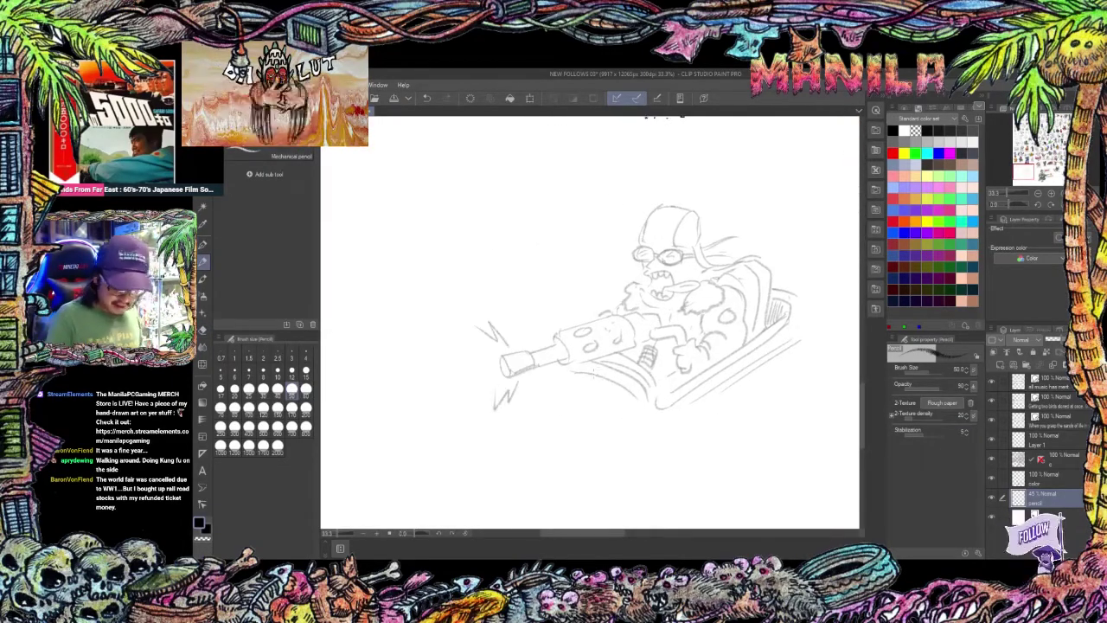
# Rework the seat-top and collar lines of the sketch and add sweat drops around the pilot's head.
pyautogui.press('p')
pyautogui.scroll(-3, 598, 367)
pyautogui.scroll(3, 614, 346)
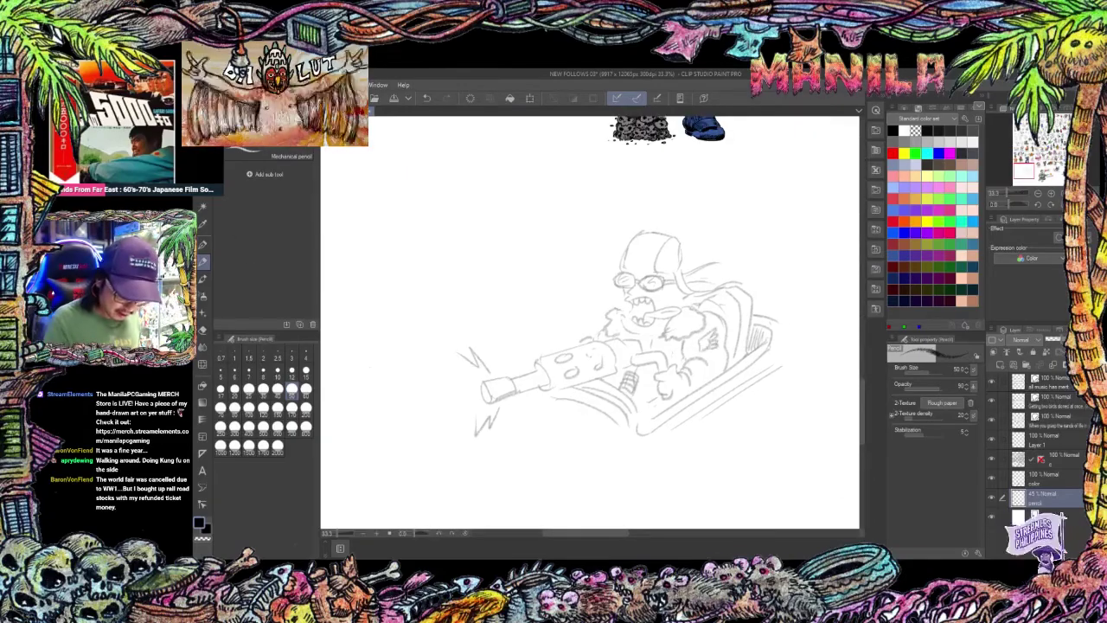
pyautogui.press('e')
pyautogui.moveTo(732, 287); pyautogui.dragTo(755, 298)
pyautogui.moveTo(679, 323); pyautogui.dragTo(701, 338)
pyautogui.press('p')
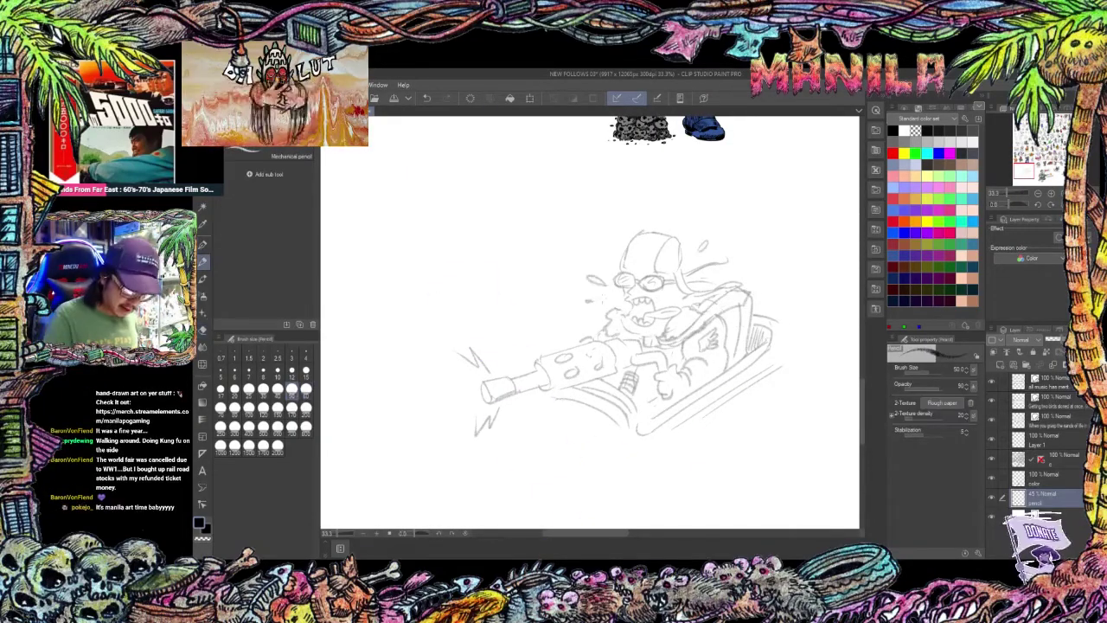
# Examine the handheld-console character holding sushi and the brown figure reading a newspaper, and compare with the pilot sketch.
pyautogui.scroll(-2, 589, 322)
pyautogui.scroll(4, 590, 322)
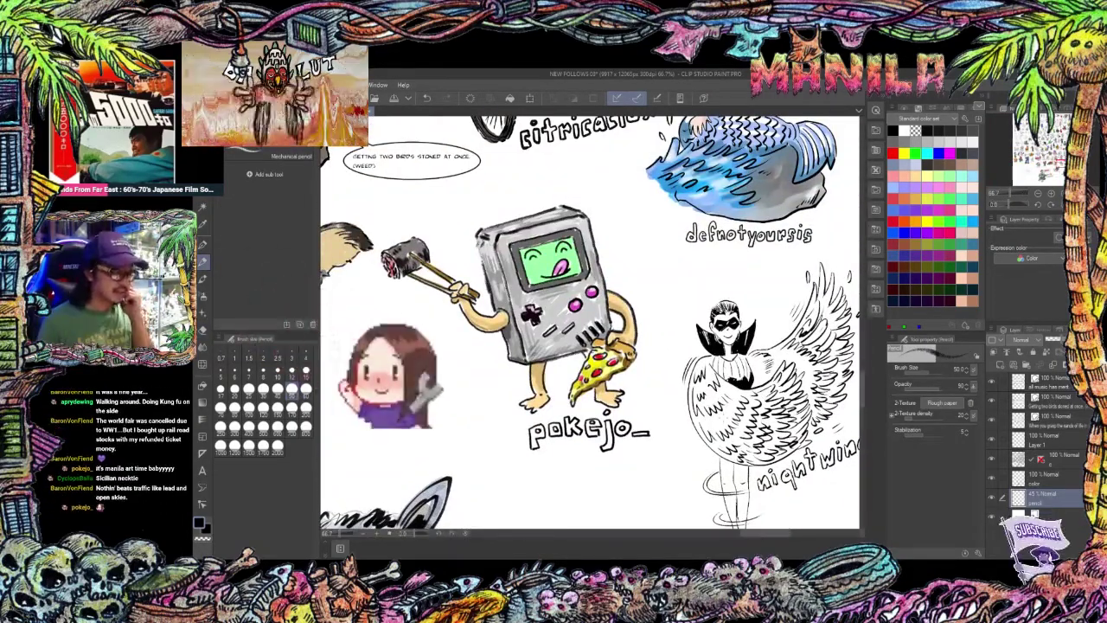
pyautogui.scroll(-4, 556, 440)
pyautogui.scroll(2, 556, 440)
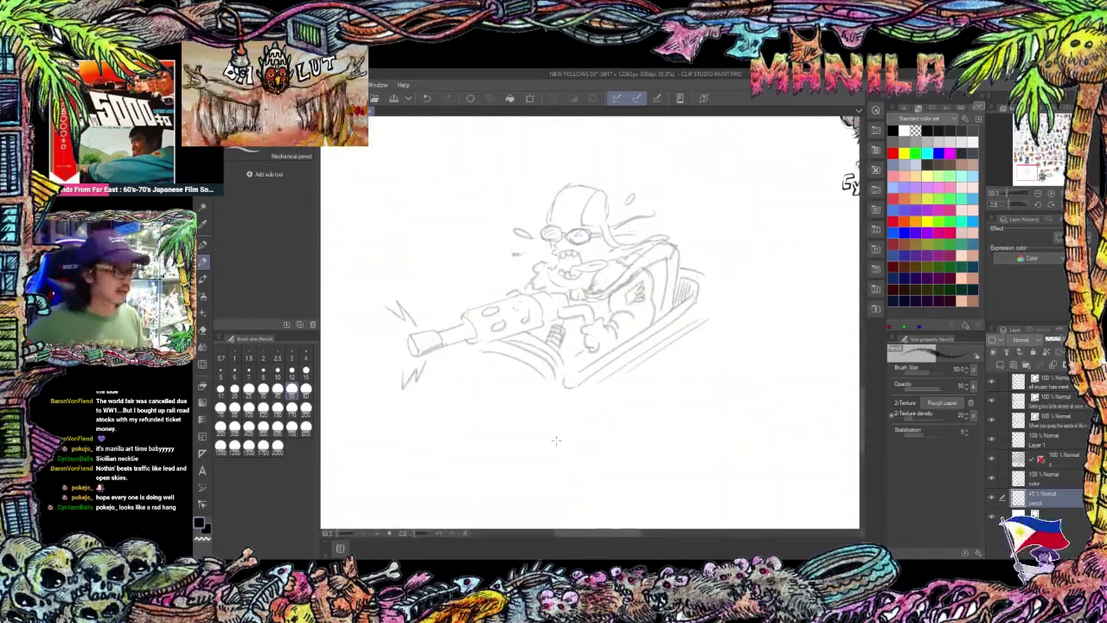
pyautogui.scroll(-3, 556, 440)
pyautogui.scroll(5, 735, 347)
pyautogui.moveTo(848, 357); pyautogui.dragTo(672, 422)
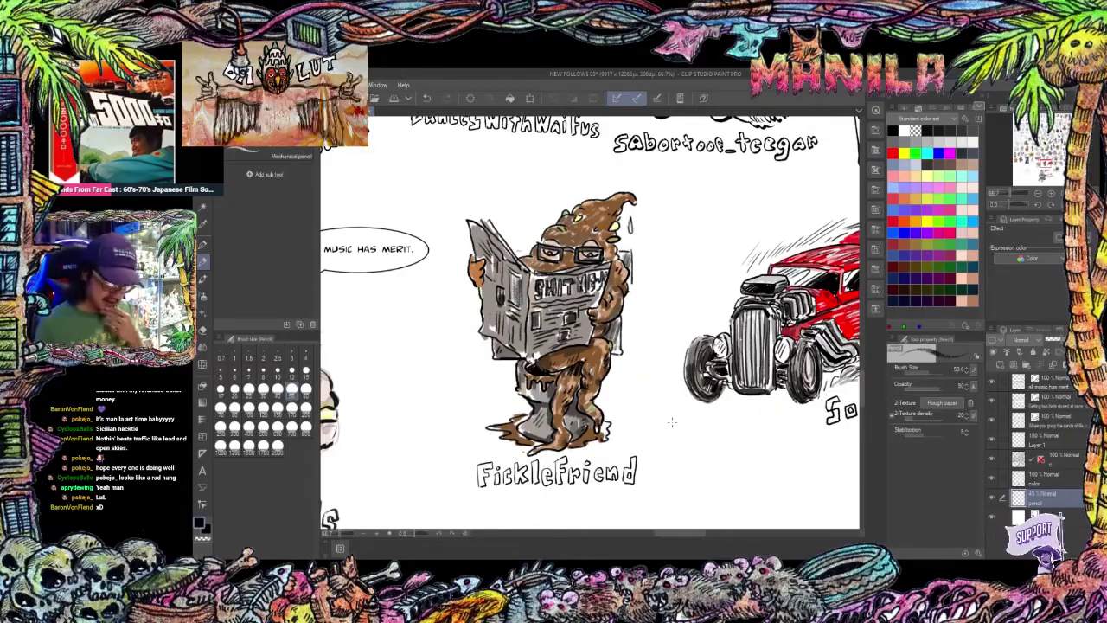
pyautogui.scroll(-4, 672, 422)
pyautogui.scroll(4, 415, 501)
# Make Layer 1 active and choose the schwein pen for inking the pilot sketch.
pyautogui.click(1042, 440)
pyautogui.press('p')
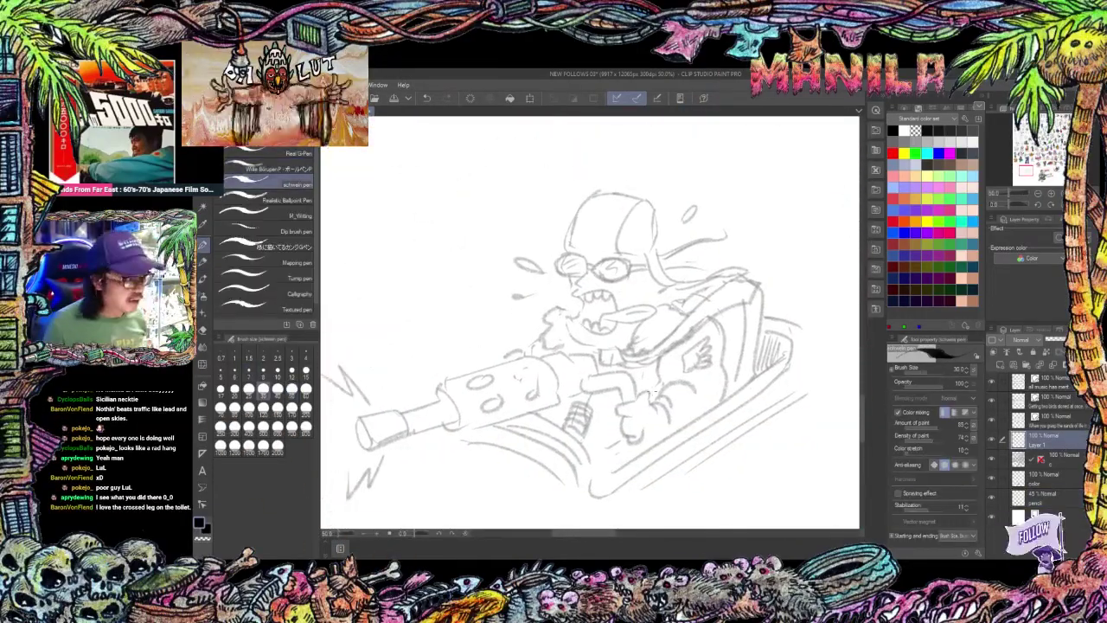
pyautogui.scroll(-2, 655, 393)
pyautogui.moveTo(605, 190); pyautogui.dragTo(605, 466)
pyautogui.scroll(4, 588, 328)
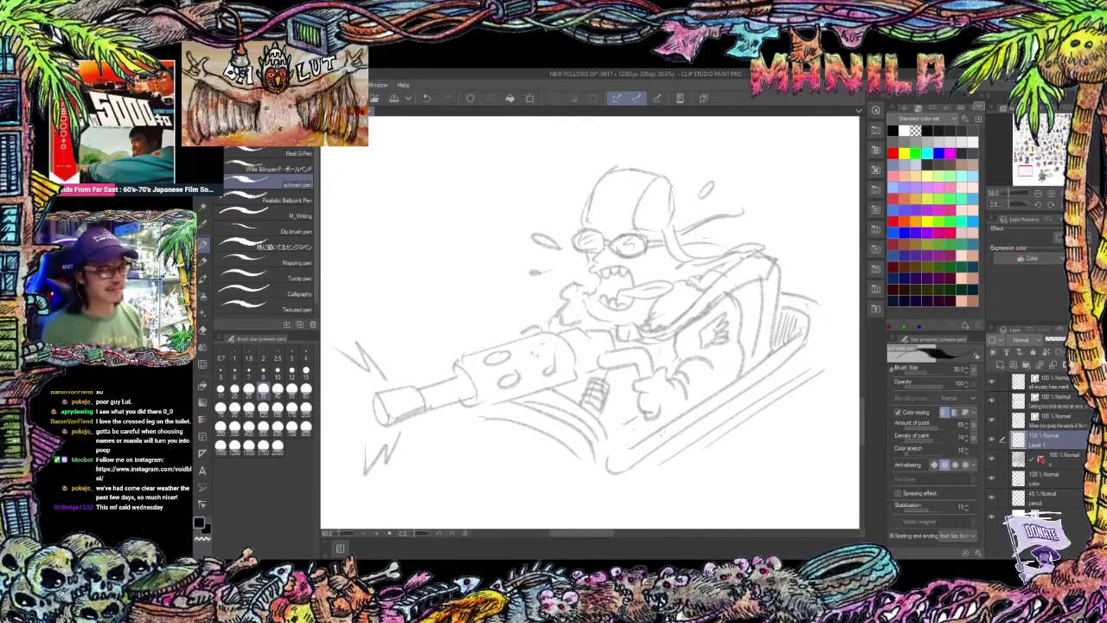
pyautogui.scroll(-3, 661, 432)
pyautogui.scroll(2, 661, 430)
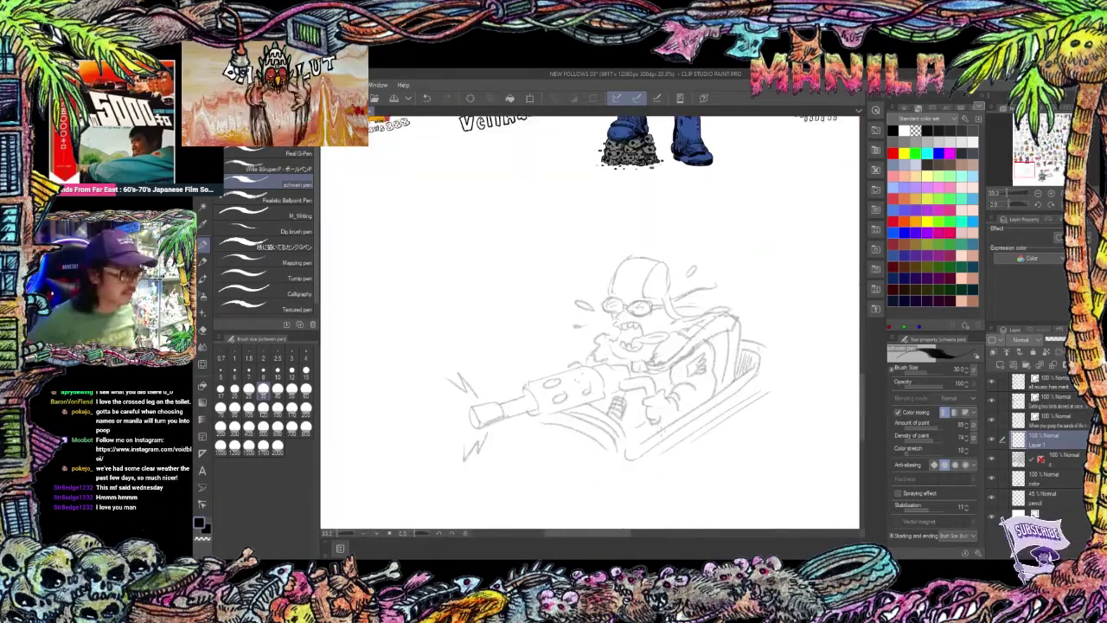
pyautogui.scroll(2, 662, 430)
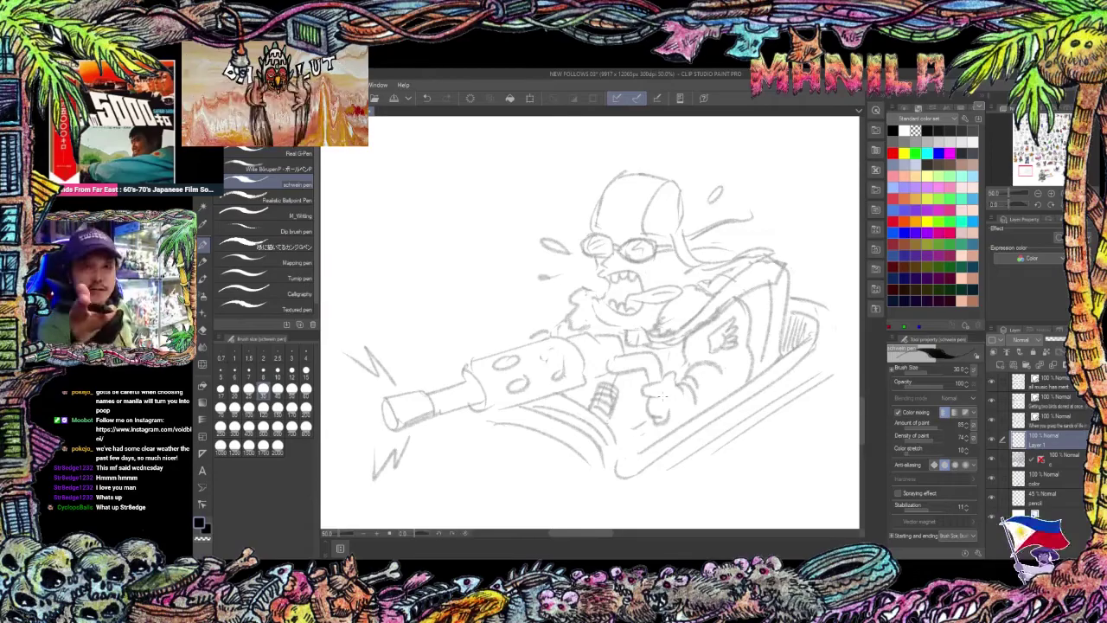
# Ink the pilot's cap, goggles, strap and trailing ear flap with a larger schwein pen size.
pyautogui.moveTo(603, 200); pyautogui.dragTo(596, 221)
pyautogui.click(292, 392)
pyautogui.moveTo(624, 176); pyautogui.dragTo(597, 216)
pyautogui.moveTo(669, 180)
pyautogui.mouseDown()
pyautogui.moveTo(644, 229)
pyautogui.moveTo(681, 234)
pyautogui.mouseUp()
pyautogui.moveTo(596, 233)
pyautogui.mouseDown()
pyautogui.moveTo(590, 258)
pyautogui.moveTo(609, 258)
pyautogui.mouseUp()
pyautogui.moveTo(626, 241); pyautogui.dragTo(655, 258)
pyautogui.moveTo(593, 230); pyautogui.dragTo(771, 250)
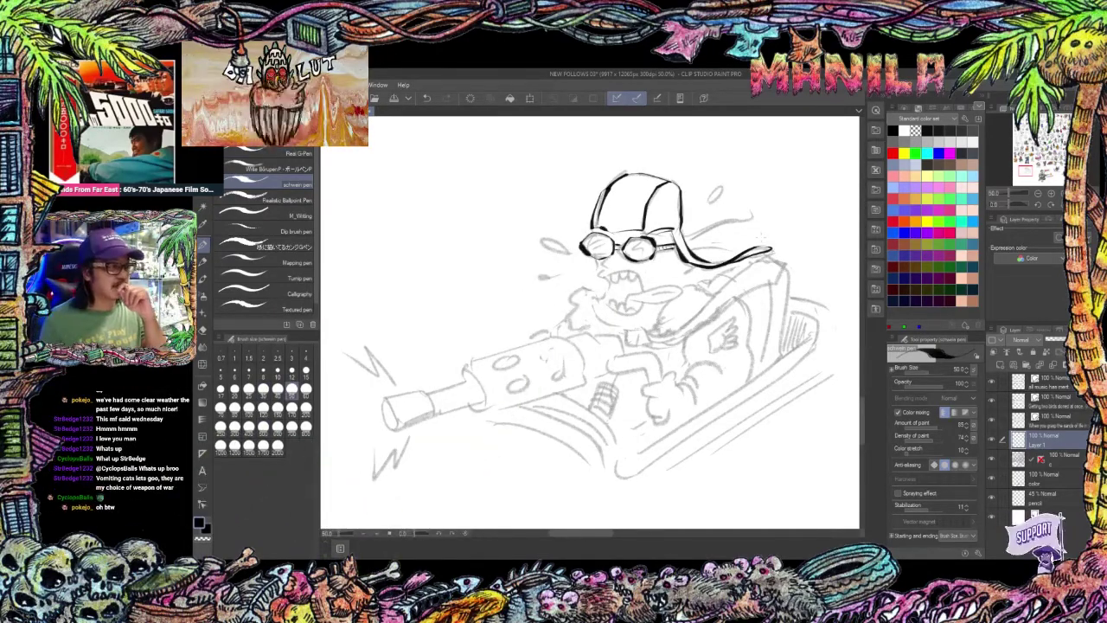
# Ink the pilot's nose and open mouth with teeth and tongue, filling the inside of the mouth black.
pyautogui.scroll(1, 743, 234)
pyautogui.moveTo(534, 290); pyautogui.dragTo(594, 311)
pyautogui.moveTo(591, 313); pyautogui.dragTo(637, 322)
pyautogui.scroll(-2, 658, 346)
pyautogui.moveTo(830, 389); pyautogui.dragTo(665, 402)
pyautogui.moveTo(346, 381); pyautogui.dragTo(598, 425)
pyautogui.scroll(2, 474, 263)
pyautogui.moveTo(503, 278); pyautogui.dragTo(547, 279)
pyautogui.moveTo(508, 286); pyautogui.dragTo(497, 309)
pyautogui.moveTo(513, 323)
pyautogui.mouseDown()
pyautogui.moveTo(543, 320)
pyautogui.moveTo(514, 308)
pyautogui.mouseUp()
pyautogui.moveTo(527, 305)
pyautogui.mouseDown()
pyautogui.moveTo(500, 317)
pyautogui.moveTo(555, 344)
pyautogui.mouseUp()
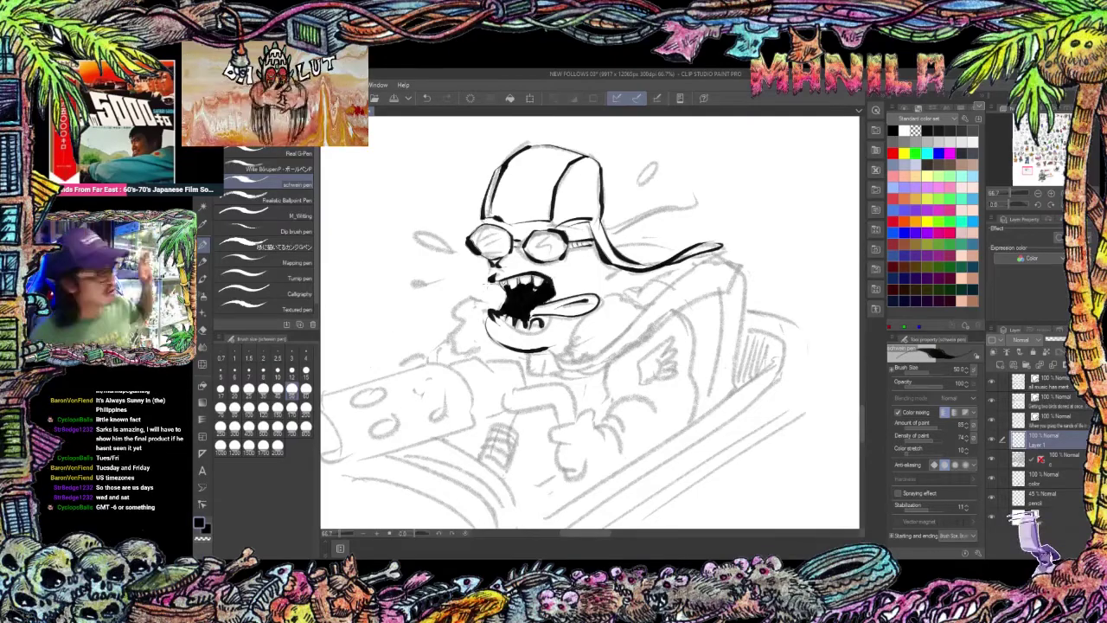
# Ink the tufts of the fur collar on both sides of the pilot's chin.
pyautogui.moveTo(484, 300)
pyautogui.mouseDown()
pyautogui.moveTo(454, 315)
pyautogui.moveTo(462, 346)
pyautogui.mouseUp()
pyautogui.moveTo(463, 348); pyautogui.dragTo(493, 350)
pyautogui.moveTo(608, 296); pyautogui.dragTo(638, 308)
pyautogui.moveTo(588, 313)
pyautogui.mouseDown()
pyautogui.moveTo(545, 370)
pyautogui.moveTo(567, 361)
pyautogui.mouseUp()
pyautogui.moveTo(569, 356); pyautogui.dragTo(597, 354)
# Ink the seat's top edge, the winged shoulder patch, the sleeve folds and the pilot's gripping fist.
pyautogui.moveTo(730, 262); pyautogui.dragTo(595, 355)
pyautogui.moveTo(746, 264); pyautogui.dragTo(617, 351)
pyautogui.moveTo(685, 314); pyautogui.dragTo(694, 380)
pyautogui.moveTo(661, 333)
pyautogui.mouseDown()
pyautogui.moveTo(633, 382)
pyautogui.moveTo(672, 356)
pyautogui.mouseUp()
pyautogui.moveTo(624, 376); pyautogui.dragTo(654, 417)
pyautogui.moveTo(572, 399); pyautogui.dragTo(625, 449)
pyautogui.scroll(-2, 710, 387)
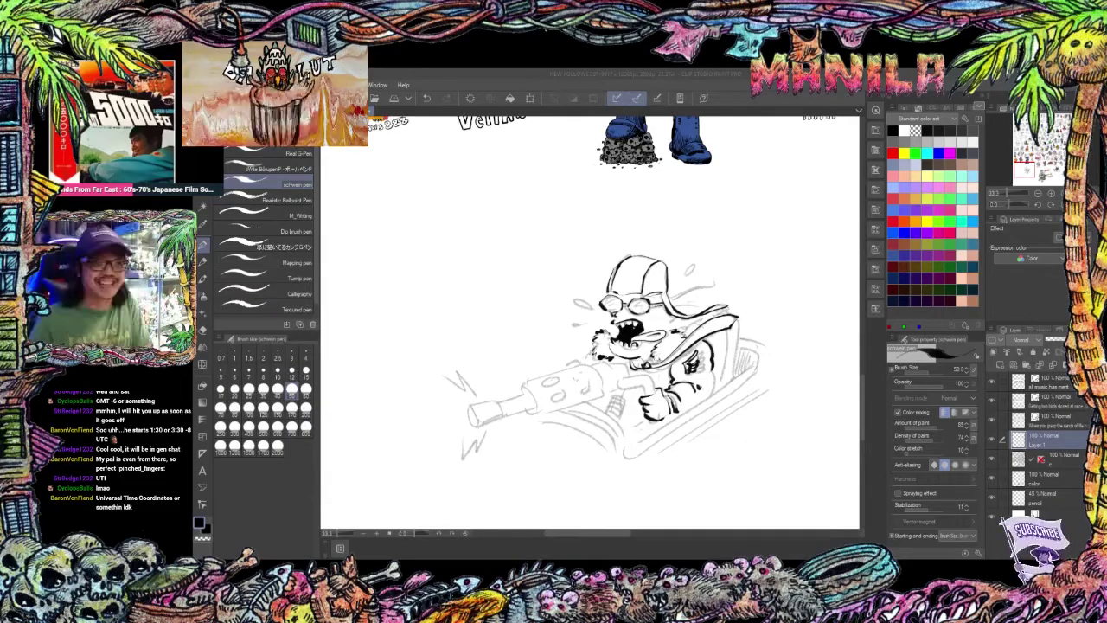
# Ink the curved ammunition belt as a row of stacked bullets feeding into the machine gun.
pyautogui.moveTo(555, 325); pyautogui.dragTo(588, 360)
pyautogui.moveTo(527, 329)
pyautogui.mouseDown()
pyautogui.moveTo(560, 369)
pyautogui.moveTo(579, 353)
pyautogui.mouseUp()
pyautogui.moveTo(542, 357); pyautogui.dragTo(571, 347)
pyautogui.moveTo(536, 348); pyautogui.dragTo(562, 340)
pyautogui.moveTo(531, 339); pyautogui.dragTo(556, 333)
pyautogui.moveTo(528, 329); pyautogui.dragTo(554, 326)
# Ink the machine gun's handle, body, barrel and muzzle, plus the curved front rim of the cockpit.
pyautogui.moveTo(618, 380); pyautogui.dragTo(649, 394)
pyautogui.moveTo(588, 380)
pyautogui.mouseDown()
pyautogui.moveTo(595, 370)
pyautogui.moveTo(616, 409)
pyautogui.mouseUp()
pyautogui.moveTo(509, 393); pyautogui.dragTo(532, 384)
pyautogui.moveTo(533, 376)
pyautogui.mouseDown()
pyautogui.moveTo(545, 403)
pyautogui.moveTo(605, 356)
pyautogui.mouseUp()
pyautogui.moveTo(607, 357); pyautogui.dragTo(611, 384)
pyautogui.moveTo(545, 403); pyautogui.dragTo(610, 384)
pyautogui.moveTo(510, 391); pyautogui.dragTo(480, 396)
pyautogui.moveTo(481, 412); pyautogui.dragTo(512, 406)
pyautogui.moveTo(605, 346); pyautogui.dragTo(558, 340)
pyautogui.moveTo(532, 395); pyautogui.dragTo(585, 424)
# Ink the sweat drops around the pilot's head and shade the goggle lenses black.
pyautogui.moveTo(539, 278); pyautogui.dragTo(550, 291)
pyautogui.moveTo(656, 249); pyautogui.dragTo(642, 261)
pyautogui.hotkey('ctrl', '+')
pyautogui.moveTo(583, 308); pyautogui.dragTo(569, 324)
pyautogui.moveTo(600, 318); pyautogui.dragTo(583, 335)
pyautogui.hotkey('ctrl', '-')
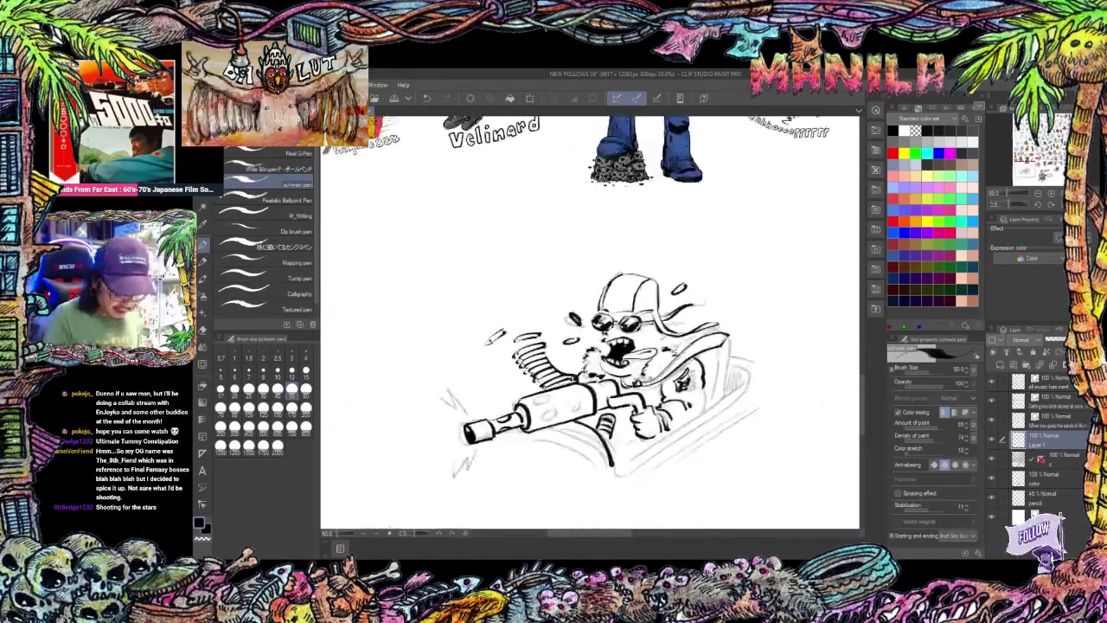
# Examine the seated helmeted figure beside the pile of money, and return to the pilot drawing.
pyautogui.moveTo(528, 190); pyautogui.dragTo(642, 458)
pyautogui.hotkey('ctrl', '+')
pyautogui.hotkey('ctrl', '+')
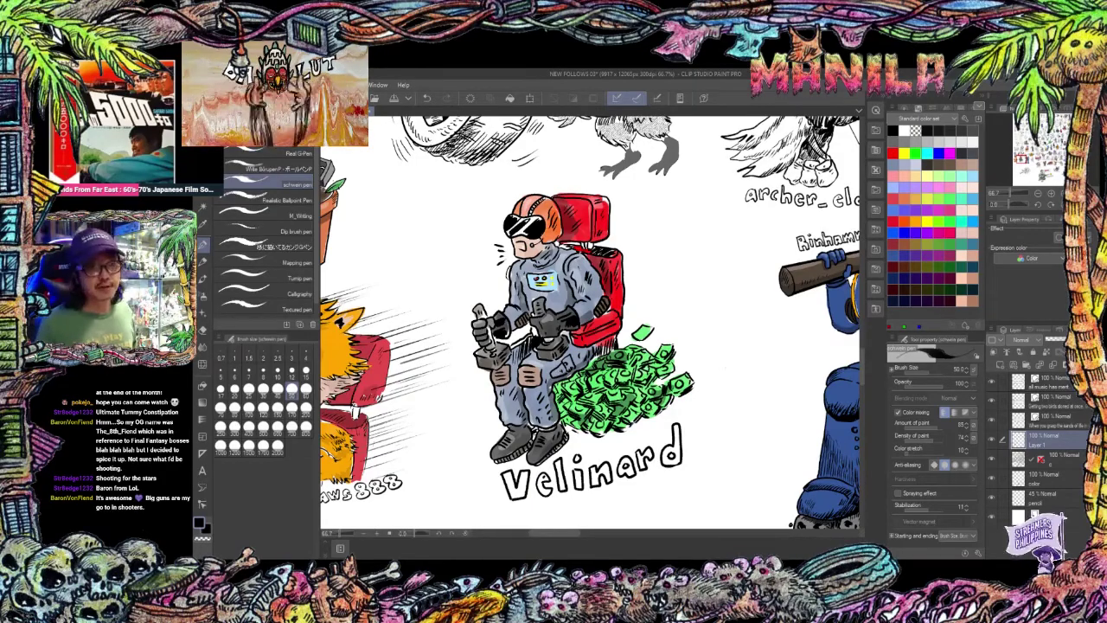
pyautogui.scroll(-3, 650, 406)
pyautogui.moveTo(666, 458); pyautogui.dragTo(577, 194)
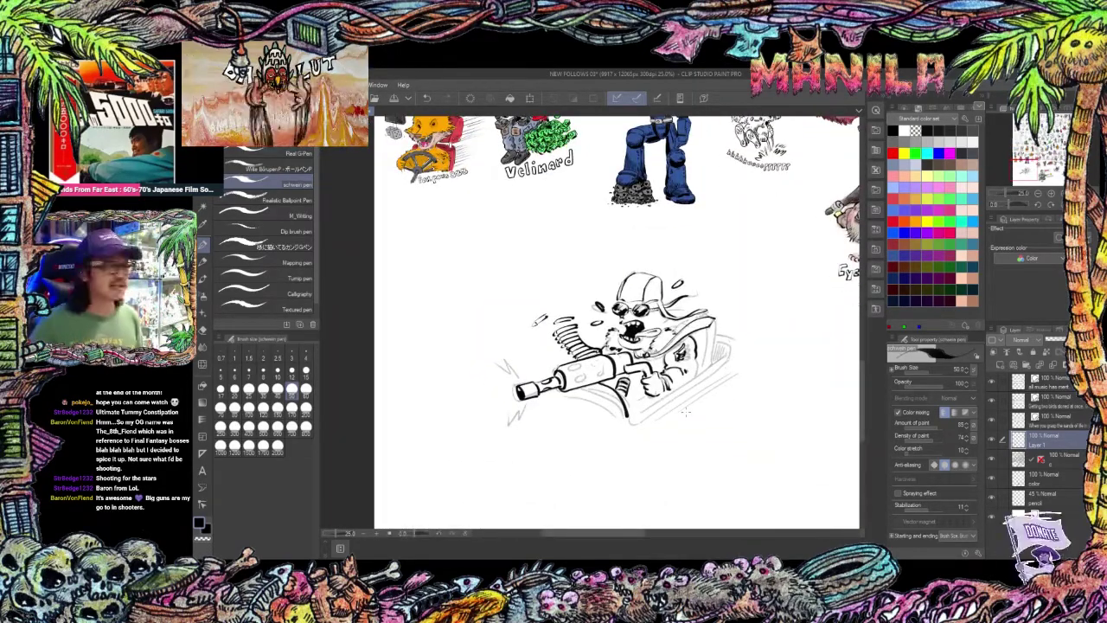
pyautogui.scroll(2, 685, 411)
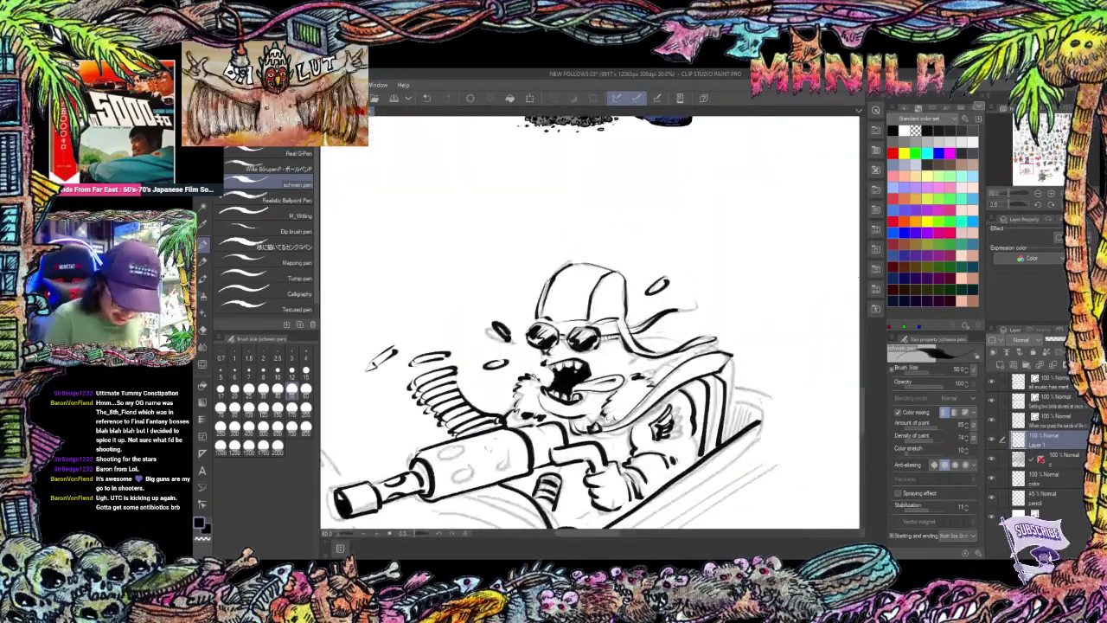
# Ink the folds and shadows of the pilot's jacket, the seat back and the cockpit's rear edge.
pyautogui.moveTo(632, 367); pyautogui.dragTo(644, 372)
pyautogui.moveTo(698, 395); pyautogui.dragTo(702, 456)
pyautogui.moveTo(731, 401)
pyautogui.mouseDown()
pyautogui.moveTo(758, 422)
pyautogui.moveTo(744, 458)
pyautogui.mouseUp()
pyautogui.moveTo(619, 346)
pyautogui.mouseDown()
pyautogui.moveTo(589, 347)
pyautogui.moveTo(612, 401)
pyautogui.mouseUp()
pyautogui.moveTo(590, 389); pyautogui.dragTo(627, 329)
pyautogui.moveTo(571, 486); pyautogui.dragTo(591, 498)
pyautogui.moveTo(605, 345); pyautogui.dragTo(556, 310)
# Ink the jagged muzzle flash and remaining cockpit outlines, and hide the pencil sketch layer.
pyautogui.moveTo(520, 465); pyautogui.dragTo(717, 346)
pyautogui.moveTo(519, 329); pyautogui.dragTo(655, 321)
pyautogui.moveTo(387, 358); pyautogui.dragTo(432, 378)
pyautogui.scroll(-2, 681, 424)
pyautogui.scroll(1, 638, 402)
pyautogui.moveTo(569, 370)
pyautogui.mouseDown()
pyautogui.moveTo(582, 363)
pyautogui.moveTo(599, 407)
pyautogui.mouseUp()
pyautogui.moveTo(622, 393)
pyautogui.mouseDown()
pyautogui.moveTo(601, 390)
pyautogui.moveTo(641, 402)
pyautogui.mouseUp()
pyautogui.click(991, 497)
# Hatch fine shading on the pilot's jacket and the cockpit with the ballpoint pen brush.
pyautogui.click(278, 169)
pyautogui.moveTo(676, 386); pyautogui.dragTo(659, 424)
pyautogui.moveTo(692, 407); pyautogui.dragTo(671, 430)
pyautogui.moveTo(691, 363); pyautogui.dragTo(702, 375)
pyautogui.moveTo(755, 378); pyautogui.dragTo(747, 384)
pyautogui.moveTo(640, 337); pyautogui.dragTo(625, 361)
pyautogui.moveTo(683, 271)
pyautogui.mouseDown()
pyautogui.moveTo(681, 286)
pyautogui.moveTo(688, 255)
pyautogui.mouseUp()
pyautogui.moveTo(708, 337); pyautogui.dragTo(700, 348)
# Add fine ballpoint hatching to the ammunition belt, machine gun, pilot's beard and outer cockpit edge.
pyautogui.moveTo(635, 327); pyautogui.dragTo(646, 344)
pyautogui.moveTo(514, 402); pyautogui.dragTo(531, 398)
pyautogui.moveTo(509, 326); pyautogui.dragTo(531, 379)
pyautogui.moveTo(554, 381); pyautogui.dragTo(546, 364)
pyautogui.moveTo(674, 396)
pyautogui.mouseDown()
pyautogui.moveTo(646, 418)
pyautogui.moveTo(650, 410)
pyautogui.mouseUp()
pyautogui.moveTo(614, 377); pyautogui.dragTo(638, 391)
pyautogui.moveTo(773, 329); pyautogui.dragTo(744, 379)
pyautogui.scroll(-1, 789, 317)
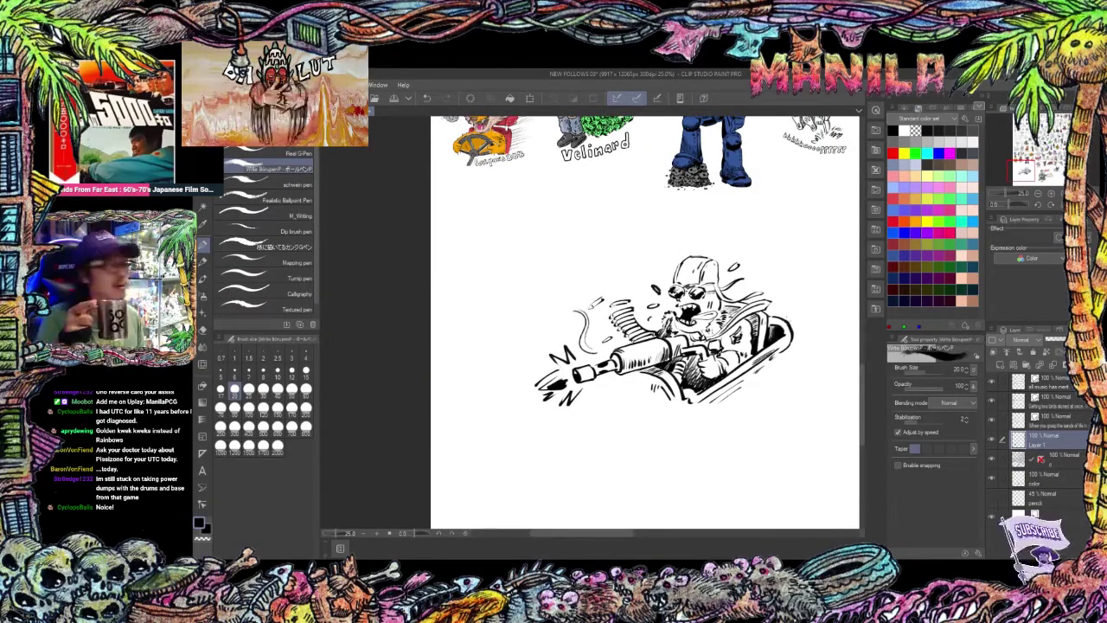
# Letter the follower's username in hand-drawn outlined capitals and lowercase beneath the cockpit with the inking pen.
pyautogui.scroll(1, 601, 391)
pyautogui.click(285, 184)
pyautogui.moveTo(571, 404)
pyautogui.mouseDown()
pyautogui.moveTo(573, 431)
pyautogui.moveTo(673, 427)
pyautogui.moveTo(700, 403)
pyautogui.mouseUp()
pyautogui.hotkey('ctrl', 'z')
pyautogui.moveTo(716, 408); pyautogui.dragTo(746, 423)
pyautogui.moveTo(735, 415)
pyautogui.mouseDown()
pyautogui.moveTo(710, 423)
pyautogui.moveTo(741, 427)
pyautogui.mouseUp()
pyautogui.moveTo(769, 413); pyautogui.dragTo(781, 423)
pyautogui.moveTo(787, 425); pyautogui.dragTo(799, 423)
pyautogui.moveTo(805, 379); pyautogui.dragTo(804, 415)
pyautogui.moveTo(782, 406); pyautogui.dragTo(731, 387)
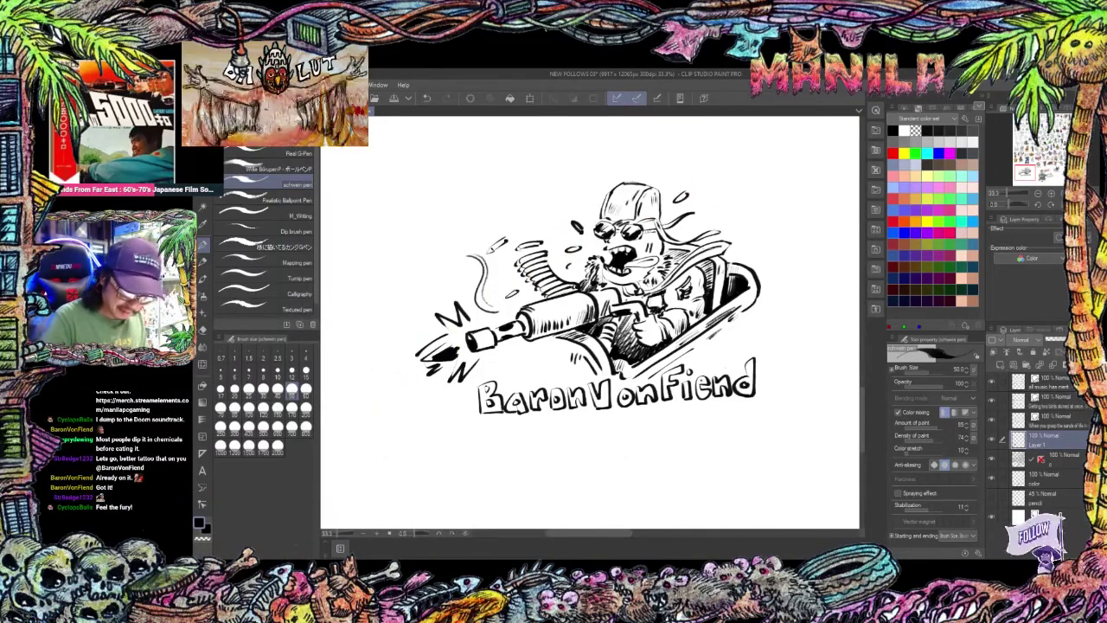
# Lasso the finished pilot drawing with its lettering and move it up to the canvas's left margin below the orange cat.
pyautogui.scroll(-4, 429, 374)
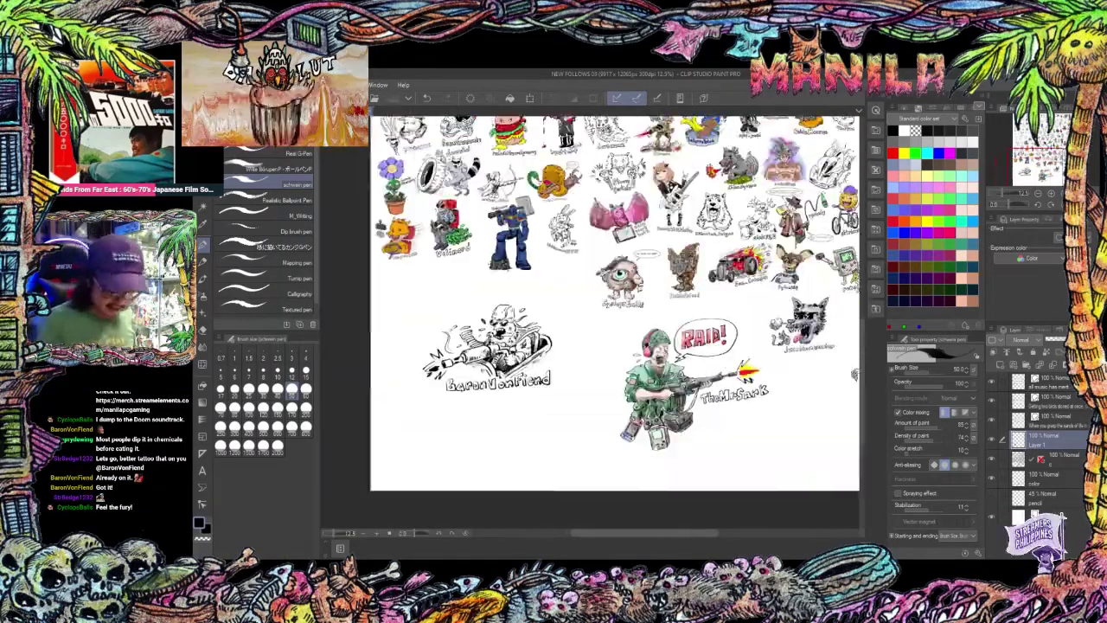
pyautogui.moveTo(633, 448); pyautogui.dragTo(649, 441)
pyautogui.press('m')
pyautogui.moveTo(407, 350); pyautogui.dragTo(402, 361)
pyautogui.hotkey('ctrl', 't')
pyautogui.moveTo(510, 346); pyautogui.dragTo(455, 308)
pyautogui.press('Return')
# Lasso the soldier with the RAID! bubble, then shrink and move it beside the grey wolf on the ink and color layers.
pyautogui.moveTo(772, 443); pyautogui.dragTo(795, 421)
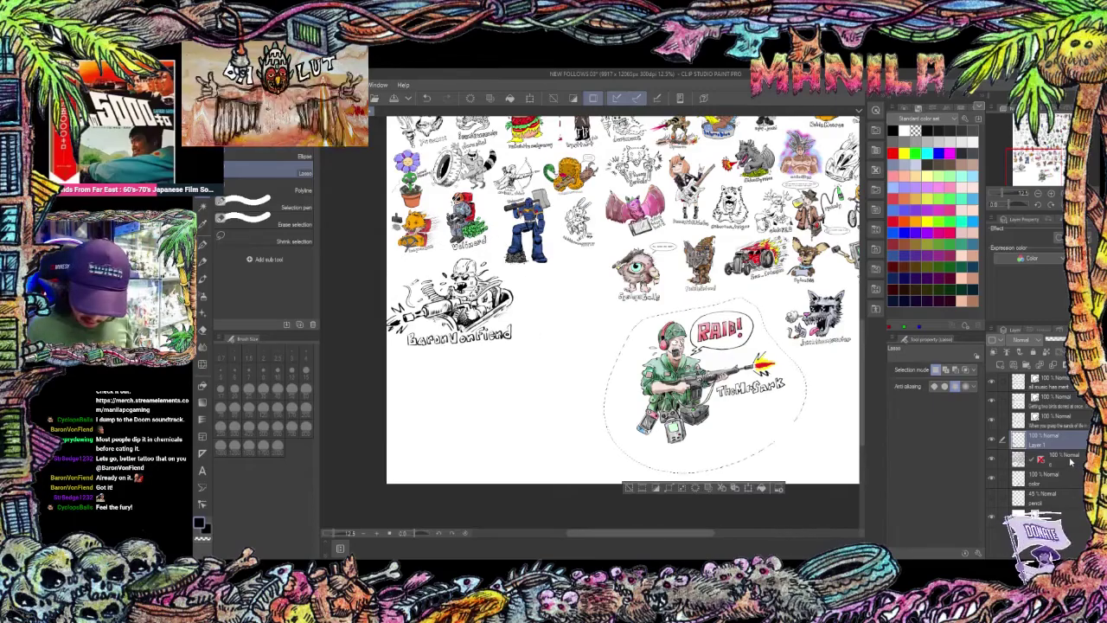
pyautogui.click(1070, 462)
pyautogui.click(992, 459)
pyautogui.click(991, 459)
pyautogui.click(1002, 478)
pyautogui.hotkey('ctrl', 't')
pyautogui.moveTo(805, 470); pyautogui.dragTo(763, 434)
pyautogui.moveTo(747, 418); pyautogui.dragTo(784, 397)
pyautogui.click(698, 426)
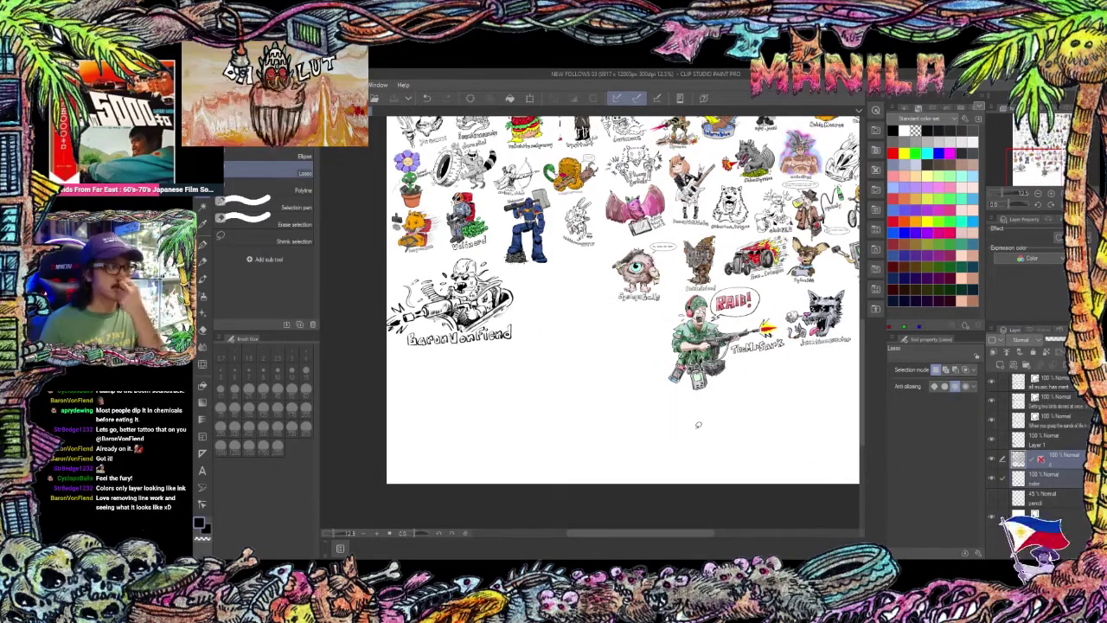
# Examine the soldier's colours with the line art hidden, and show the line art again.
pyautogui.click(991, 460)
pyautogui.scroll(4, 769, 330)
pyautogui.moveTo(649, 459); pyautogui.dragTo(689, 415)
pyautogui.click(990, 459)
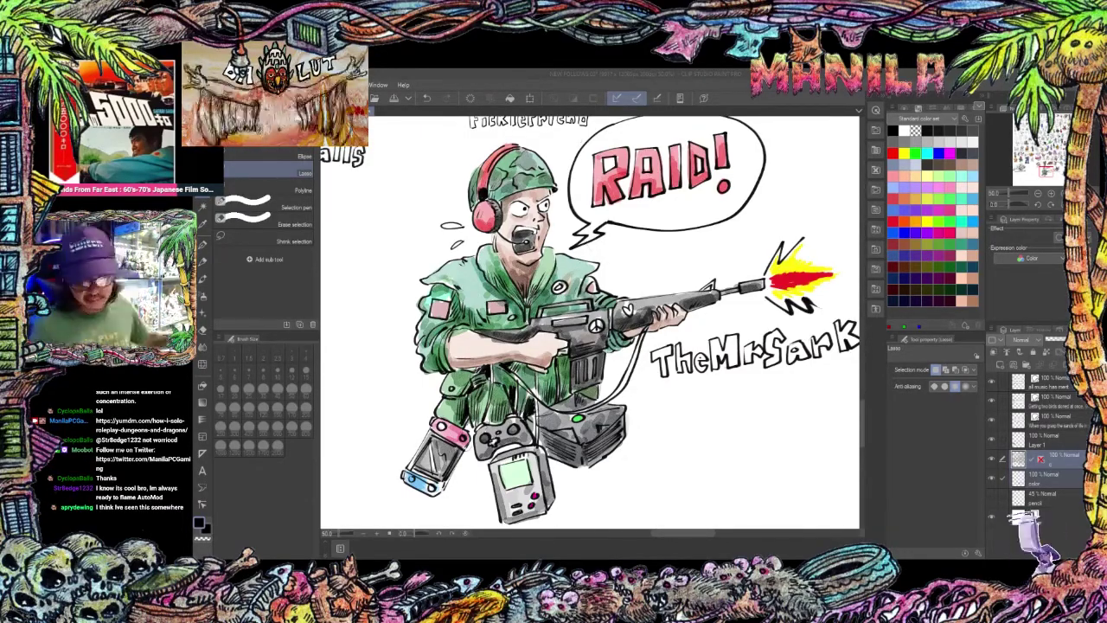
pyautogui.scroll(-4, 735, 398)
pyautogui.scroll(2, 521, 417)
# Show the pencil layer, lasso the leftover sketches in the lower canvas and delete them.
pyautogui.click(1042, 498)
pyautogui.click(992, 497)
pyautogui.scroll(-2, 529, 330)
pyautogui.moveTo(778, 294); pyautogui.dragTo(562, 290)
pyautogui.press('Delete')
pyautogui.hotkey('ctrl', 'd')
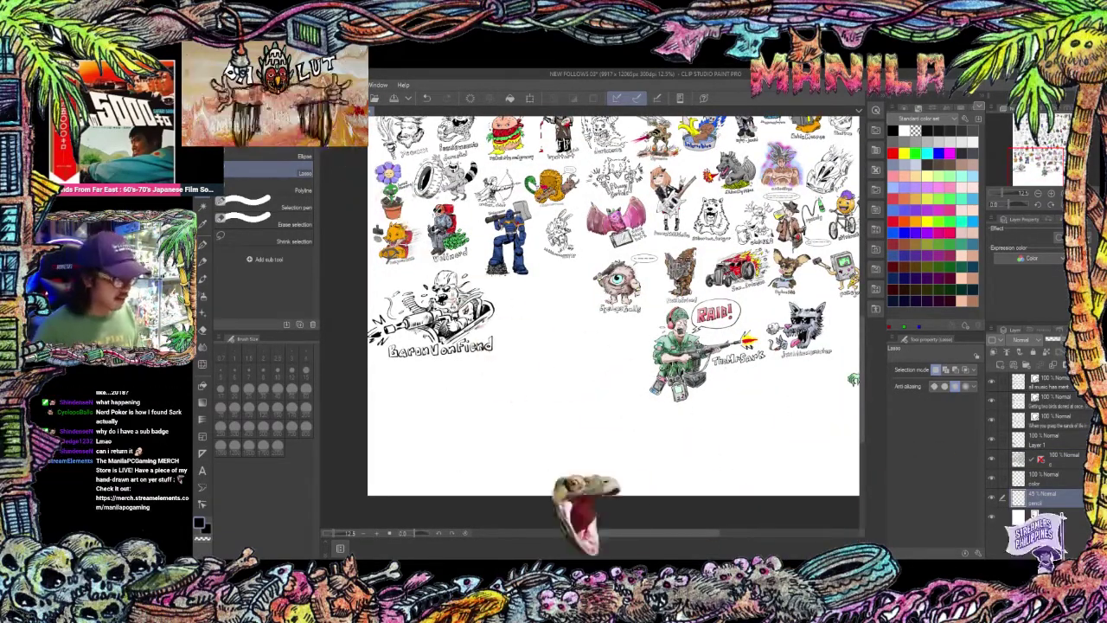
# Open the POST_IT_NOTES Followers.jpg reference and examine the sticky-note sketch of the sweating man holding a game controller.
pyautogui.hotkey('ctrl', 'o')
pyautogui.scroll(3, 443, 242)
pyautogui.moveTo(442, 242); pyautogui.dragTo(622, 364)
pyautogui.scroll(3, 622, 365)
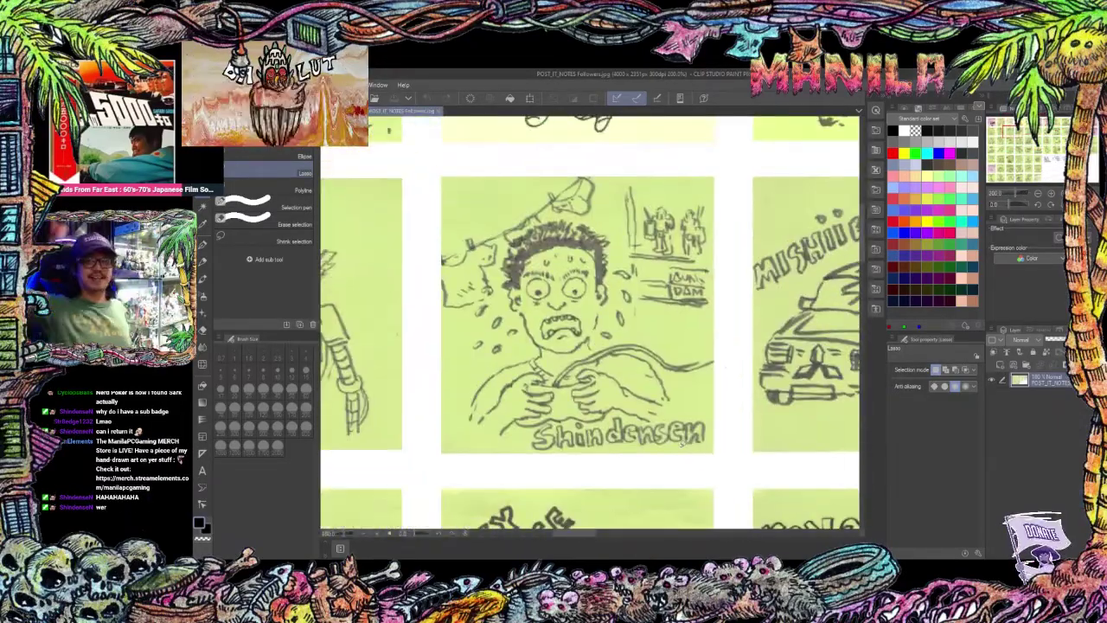
pyautogui.scroll(-6, 648, 449)
pyautogui.scroll(5, 648, 448)
pyautogui.hotkey('ctrl', 'Tab')
pyautogui.scroll(6, 571, 345)
pyautogui.hotkey('ctrl', 'Tab')
pyautogui.scroll(-4, 689, 406)
pyautogui.scroll(3, 689, 406)
pyautogui.scroll(-2, 688, 405)
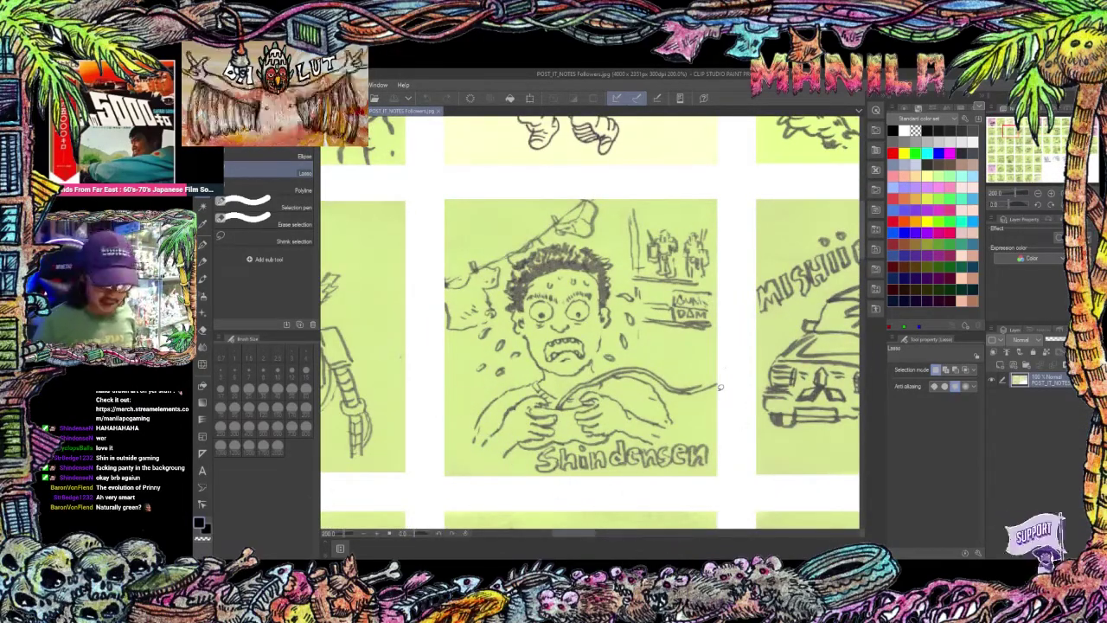
# Return to the follower canvas and pencil a capped head with a frowning face and moustache in the empty area.
pyautogui.hotkey('ctrl', 'Tab')
pyautogui.scroll(3, 674, 346)
pyautogui.press('p')
pyautogui.scroll(1, 775, 311)
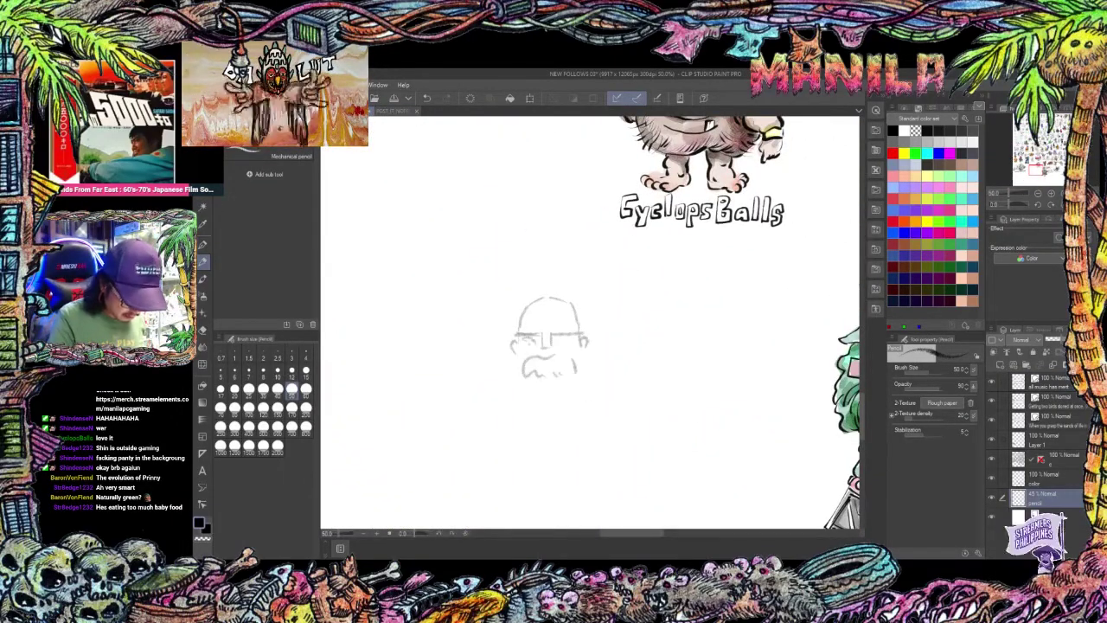
pyautogui.scroll(-2, 647, 411)
pyautogui.scroll(2, 646, 412)
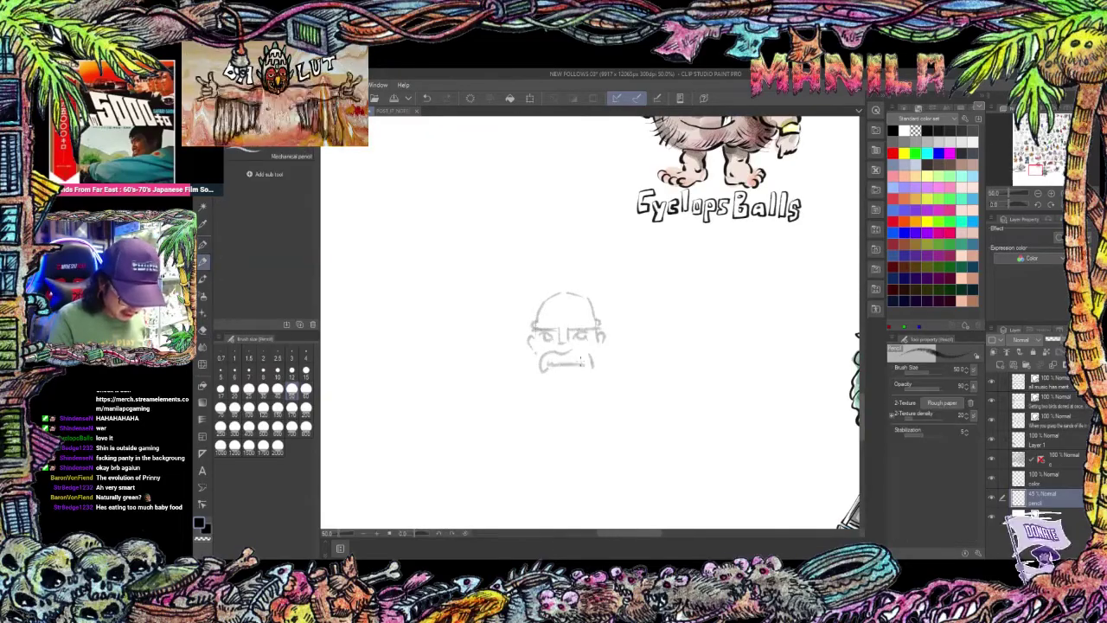
# Pencil the warrior's raised shoulder, chest lines and the start of the opposite shoulder around the head.
pyautogui.moveTo(439, 337)
pyautogui.mouseDown()
pyautogui.moveTo(529, 393)
pyautogui.moveTo(465, 337)
pyautogui.mouseUp()
pyautogui.moveTo(501, 322); pyautogui.dragTo(521, 325)
pyautogui.moveTo(566, 389); pyautogui.dragTo(565, 351)
pyautogui.moveTo(612, 298); pyautogui.dragTo(671, 340)
pyautogui.moveTo(608, 363); pyautogui.dragTo(624, 343)
pyautogui.moveTo(479, 353); pyautogui.dragTo(567, 372)
pyautogui.moveTo(579, 369); pyautogui.dragTo(675, 357)
pyautogui.moveTo(597, 346); pyautogui.dragTo(607, 323)
pyautogui.moveTo(465, 295); pyautogui.dragTo(447, 325)
# Clean up the shoulder strokes with the eraser and pencil the warrior's bulky upper arm.
pyautogui.press('e')
pyautogui.moveTo(489, 330); pyautogui.dragTo(494, 337)
pyautogui.moveTo(694, 328); pyautogui.dragTo(687, 332)
pyautogui.press('p')
pyautogui.press('e')
pyautogui.moveTo(496, 340); pyautogui.dragTo(510, 346)
pyautogui.press('p')
pyautogui.press('p')
pyautogui.moveTo(447, 325); pyautogui.dragTo(438, 372)
pyautogui.moveTo(505, 328); pyautogui.dragTo(504, 373)
pyautogui.moveTo(503, 375)
pyautogui.mouseDown()
pyautogui.moveTo(442, 421)
pyautogui.moveTo(506, 406)
pyautogui.moveTo(519, 381)
pyautogui.mouseUp()
pyautogui.press('e')
pyautogui.press('p')
# Pencil the flared forearm guard, fist and weapon handle, and erase the old shoulder line.
pyautogui.moveTo(463, 381); pyautogui.dragTo(529, 432)
pyautogui.moveTo(614, 484); pyautogui.dragTo(709, 450)
pyautogui.moveTo(709, 450); pyautogui.dragTo(645, 413)
pyautogui.moveTo(510, 400); pyautogui.dragTo(582, 369)
pyautogui.moveTo(661, 280); pyautogui.dragTo(672, 321)
pyautogui.moveTo(562, 346)
pyautogui.mouseDown()
pyautogui.moveTo(569, 389)
pyautogui.moveTo(598, 421)
pyautogui.mouseUp()
pyautogui.moveTo(451, 286); pyautogui.dragTo(431, 346)
pyautogui.moveTo(426, 347); pyautogui.dragTo(498, 360)
pyautogui.moveTo(420, 363); pyautogui.dragTo(513, 362)
pyautogui.moveTo(422, 366); pyautogui.dragTo(456, 424)
pyautogui.moveTo(511, 363)
pyautogui.mouseDown()
pyautogui.moveTo(501, 417)
pyautogui.moveTo(519, 427)
pyautogui.mouseUp()
pyautogui.press('e')
pyautogui.moveTo(467, 260); pyautogui.dragTo(529, 242)
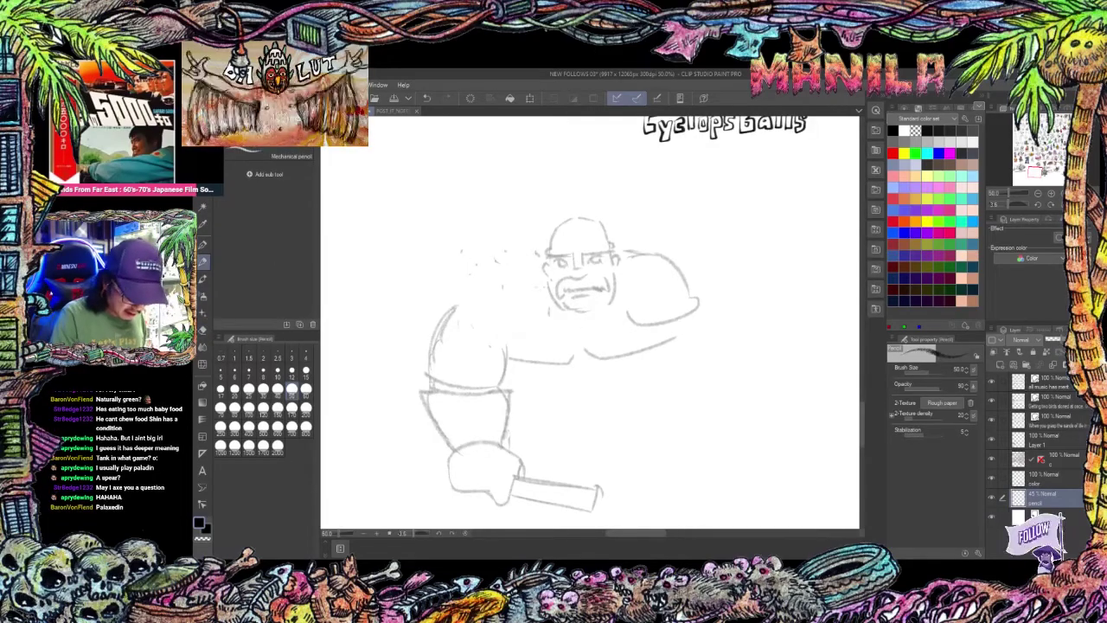
# Pencil large rounded shoulder plates with round fasteners and a cross emblem on the warrior's helmet.
pyautogui.moveTo(446, 309); pyautogui.dragTo(521, 259)
pyautogui.moveTo(521, 261); pyautogui.dragTo(551, 310)
pyautogui.moveTo(642, 242); pyautogui.dragTo(617, 311)
pyautogui.moveTo(641, 242); pyautogui.dragTo(716, 302)
pyautogui.moveTo(548, 249); pyautogui.dragTo(572, 215)
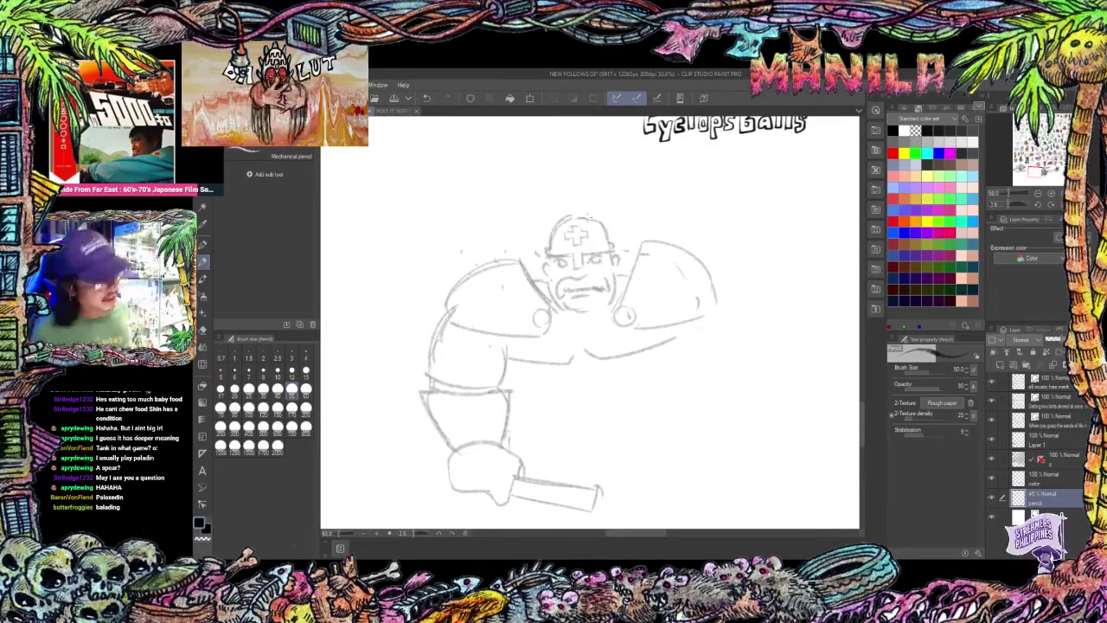
pyautogui.press('e')
pyautogui.press('p')
# Pencil a long spear through the warrior's fist, with a pointed blade and a rounded butt end.
pyautogui.moveTo(612, 372); pyautogui.dragTo(736, 332)
pyautogui.moveTo(585, 399); pyautogui.dragTo(740, 353)
pyautogui.moveTo(422, 426); pyautogui.dragTo(322, 453)
pyautogui.moveTo(431, 442); pyautogui.dragTo(329, 472)
pyautogui.moveTo(679, 332); pyautogui.dragTo(808, 312)
pyautogui.moveTo(686, 373); pyautogui.dragTo(795, 320)
pyautogui.moveTo(680, 331); pyautogui.dragTo(799, 313)
pyautogui.moveTo(688, 350); pyautogui.dragTo(813, 314)
pyautogui.moveTo(432, 449); pyautogui.dragTo(530, 401)
pyautogui.moveTo(425, 403); pyautogui.dragTo(426, 422)
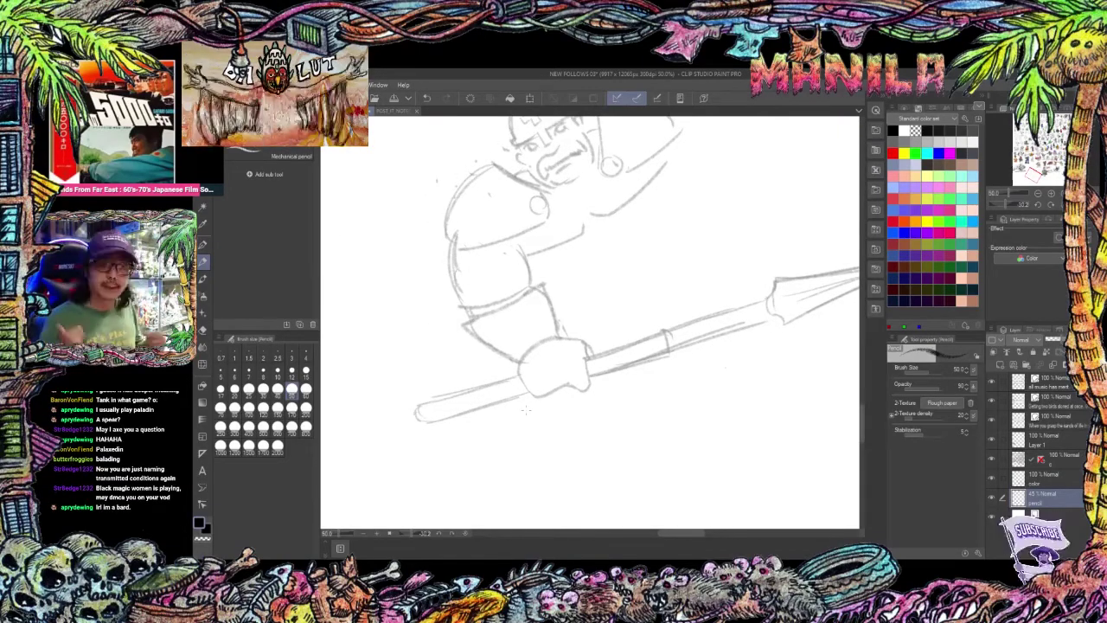
# Erase part of the helmet's outline and pencil wings on its sides.
pyautogui.moveTo(526, 410); pyautogui.dragTo(525, 468)
pyautogui.moveTo(691, 282); pyautogui.dragTo(699, 317)
pyautogui.hotkey('ctrl', '-')
pyautogui.moveTo(588, 238); pyautogui.dragTo(562, 313)
pyautogui.hotkey('ctrl', '+')
pyautogui.press('e')
pyautogui.moveTo(545, 294)
pyautogui.mouseDown()
pyautogui.moveTo(571, 287)
pyautogui.moveTo(596, 251)
pyautogui.moveTo(514, 264)
pyautogui.mouseUp()
pyautogui.press('p')
pyautogui.moveTo(596, 253); pyautogui.dragTo(593, 289)
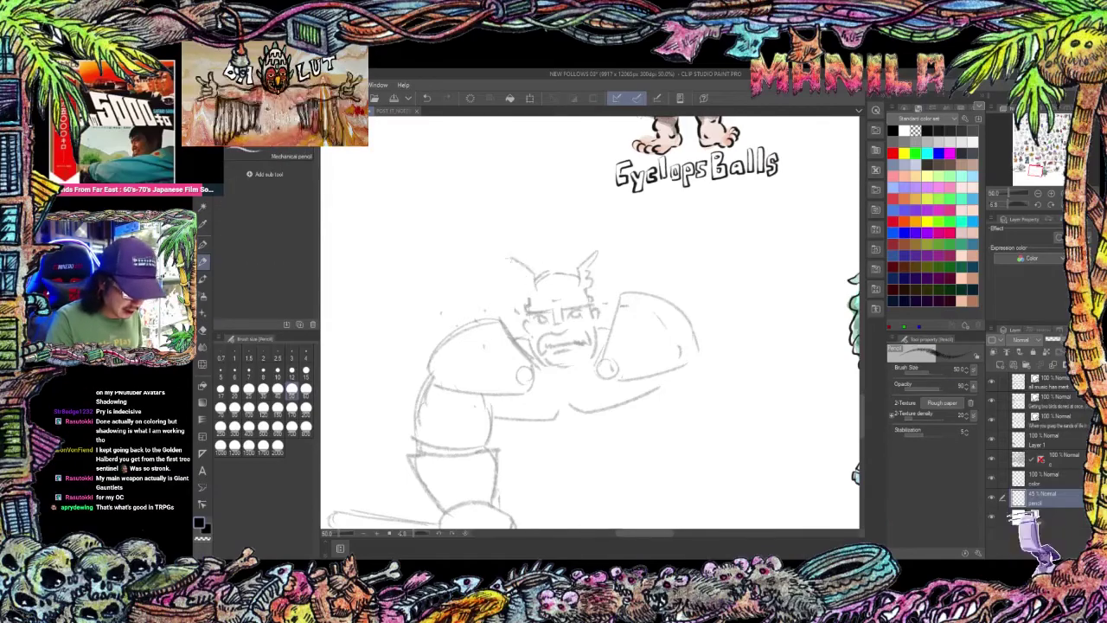
pyautogui.moveTo(560, 345); pyautogui.dragTo(553, 302)
# Examine the red rabbit holding a pizza slice among the existing follower avatars.
pyautogui.hotkey('ctrl', '-')
pyautogui.moveTo(692, 225); pyautogui.dragTo(501, 415)
pyautogui.moveTo(535, 147); pyautogui.dragTo(588, 372)
pyautogui.hotkey('ctrl', '+')
pyautogui.hotkey('ctrl', '+')
pyautogui.hotkey('ctrl', '+')
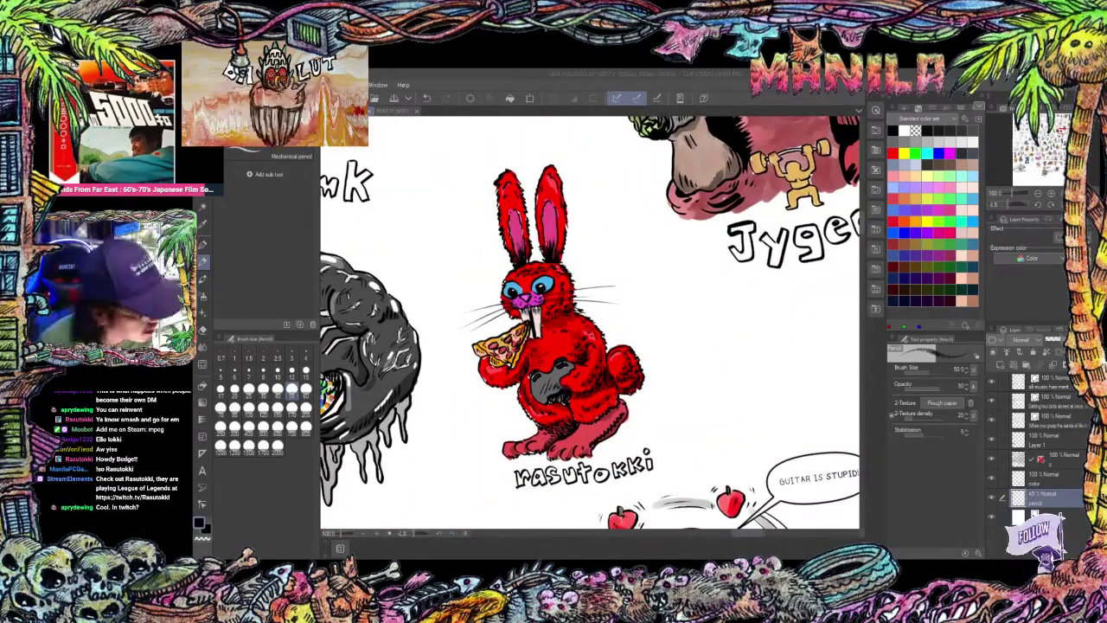
# Return to the pencilled warrior and sketch the upper arm and elbow beneath the shoulder plate opposite the spear-holding fist.
pyautogui.moveTo(744, 323); pyautogui.dragTo(699, 416)
pyautogui.hotkey('ctrl', 'z')
pyautogui.hotkey('ctrl', '-')
pyautogui.hotkey('ctrl', '-')
pyautogui.hotkey('ctrl', '-')
pyautogui.hotkey('ctrl', '-')
pyautogui.moveTo(640, 502)
pyautogui.mouseDown()
pyautogui.moveTo(597, 449)
pyautogui.moveTo(623, 204)
pyautogui.mouseUp()
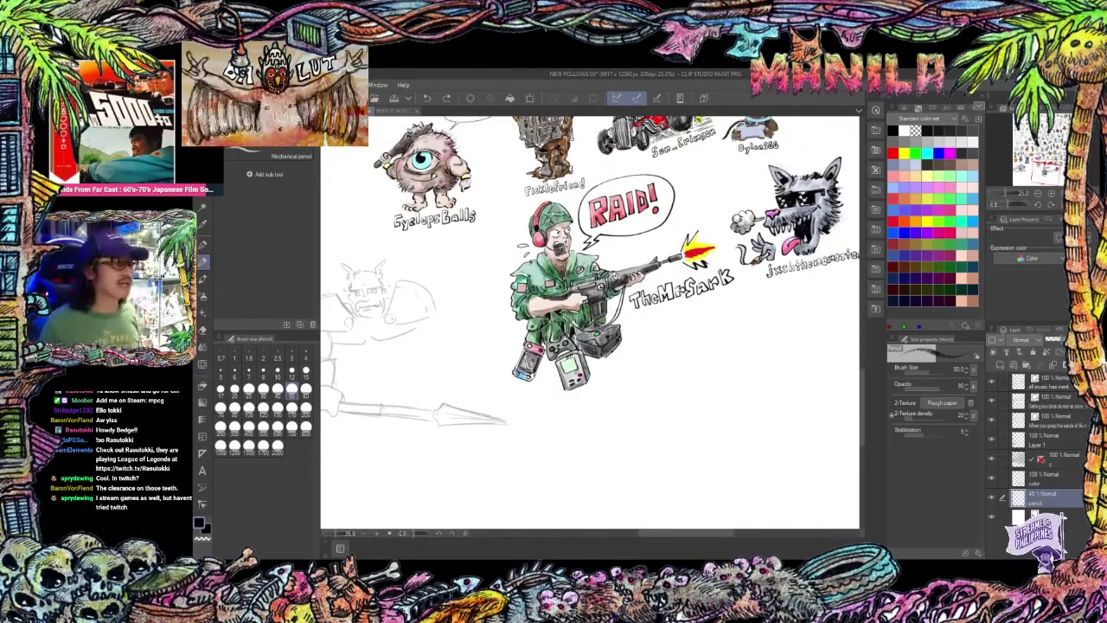
pyautogui.hotkey('ctrl', '+')
pyautogui.moveTo(466, 393); pyautogui.dragTo(717, 385)
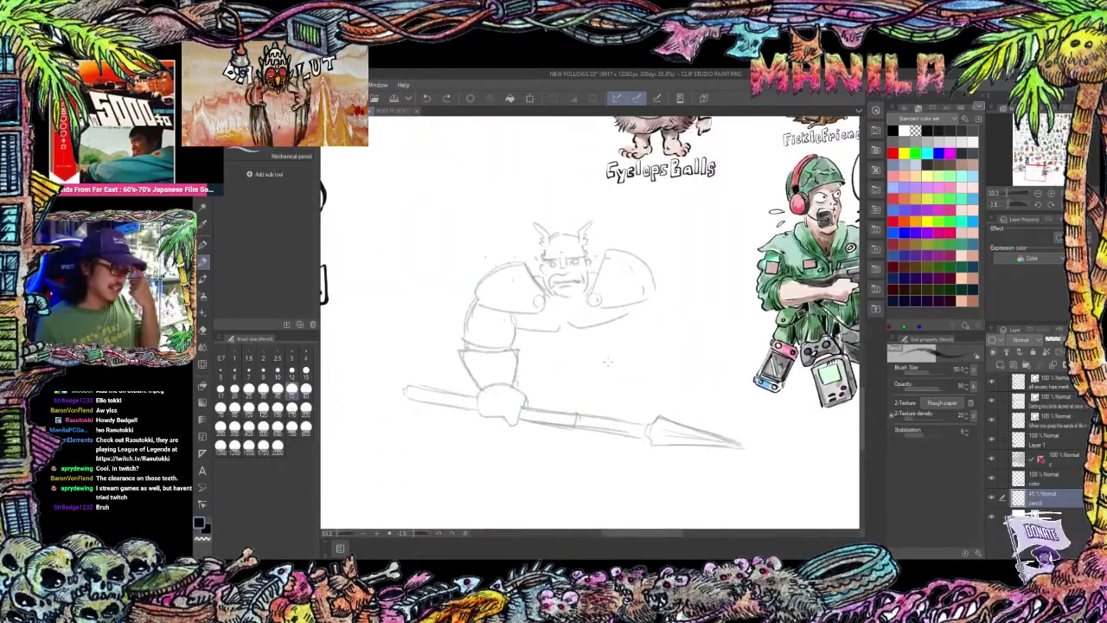
pyautogui.moveTo(614, 312); pyautogui.dragTo(642, 345)
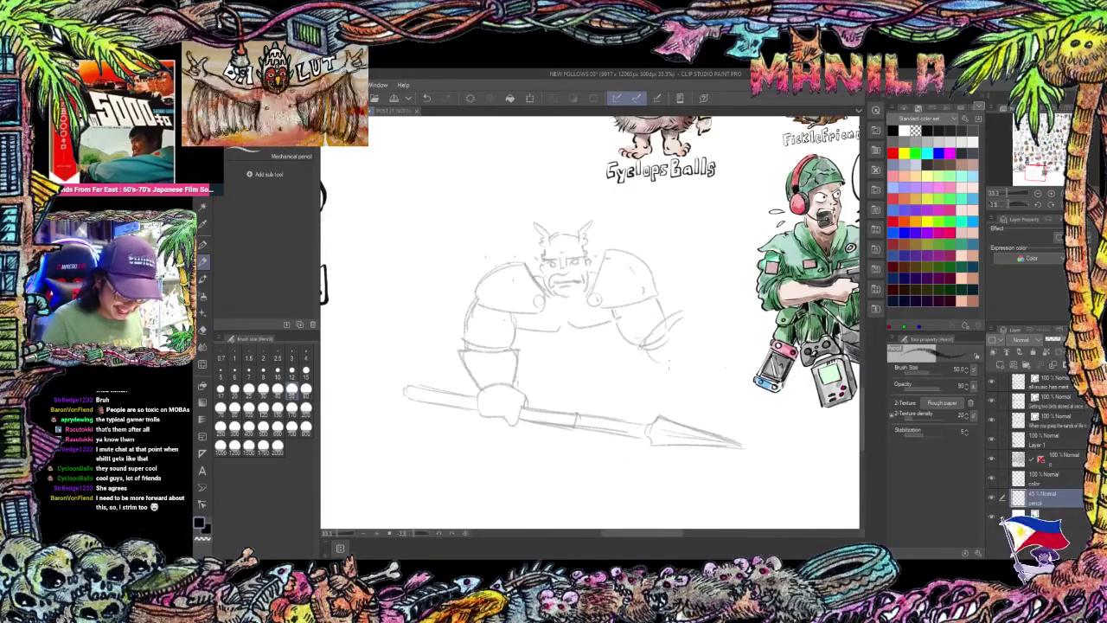
# Pencil the raised forearm with an open hand, and the warrior's torso with a buckled belt.
pyautogui.moveTo(705, 264); pyautogui.dragTo(723, 294)
pyautogui.moveTo(571, 346); pyautogui.dragTo(594, 321)
pyautogui.moveTo(650, 275); pyautogui.dragTo(653, 333)
# Pencil the armored skirt with a hanging front cloth and the leg armor below the spear-holding fist.
pyautogui.press('e')
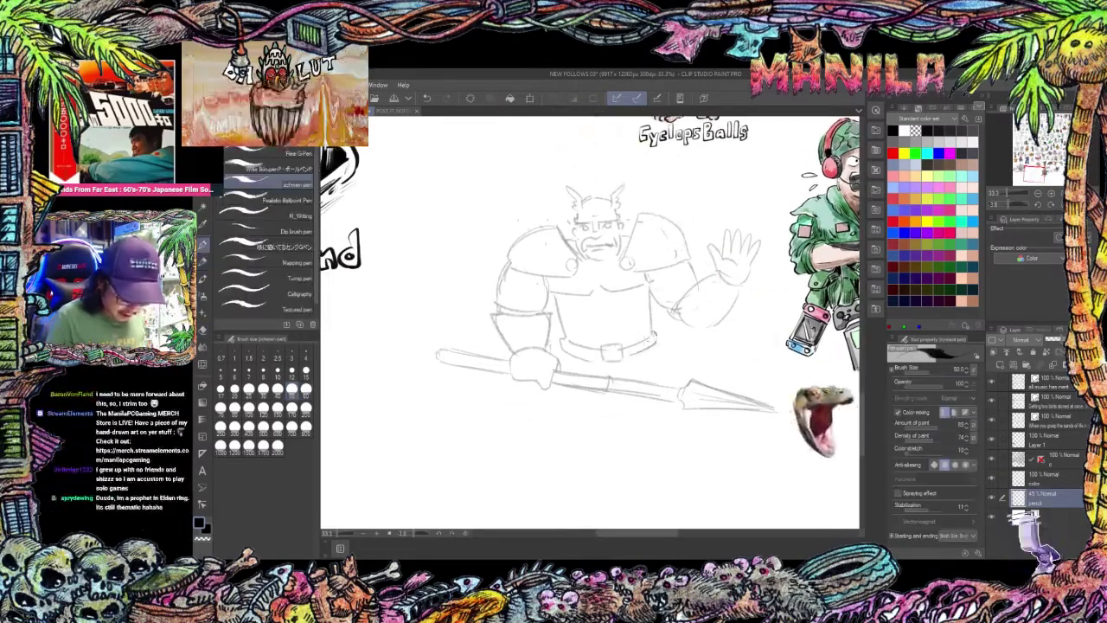
pyautogui.press('p')
pyautogui.moveTo(605, 363); pyautogui.dragTo(619, 331)
pyautogui.moveTo(567, 357); pyautogui.dragTo(593, 388)
pyautogui.moveTo(619, 342)
pyautogui.mouseDown()
pyautogui.moveTo(616, 399)
pyautogui.moveTo(650, 396)
pyautogui.mouseUp()
pyautogui.moveTo(573, 335); pyautogui.dragTo(610, 398)
pyautogui.moveTo(572, 459); pyautogui.dragTo(628, 454)
pyautogui.moveTo(642, 392); pyautogui.dragTo(641, 444)
pyautogui.moveTo(591, 437); pyautogui.dragTo(611, 456)
# Pencil the other leg with thigh plate, greave and banded boot, and lightly hatch the side of the chest.
pyautogui.moveTo(729, 418); pyautogui.dragTo(696, 407)
pyautogui.moveTo(674, 377); pyautogui.dragTo(683, 421)
pyautogui.moveTo(681, 424); pyautogui.dragTo(663, 443)
pyautogui.moveTo(685, 423); pyautogui.dragTo(707, 443)
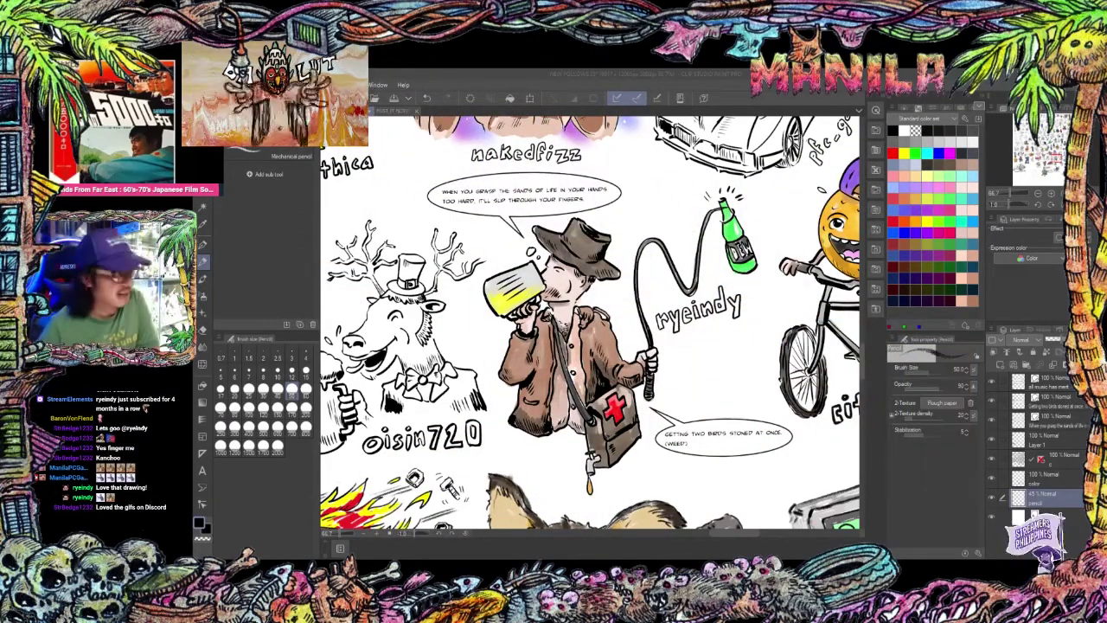
pyautogui.scroll(2, 818, 501)
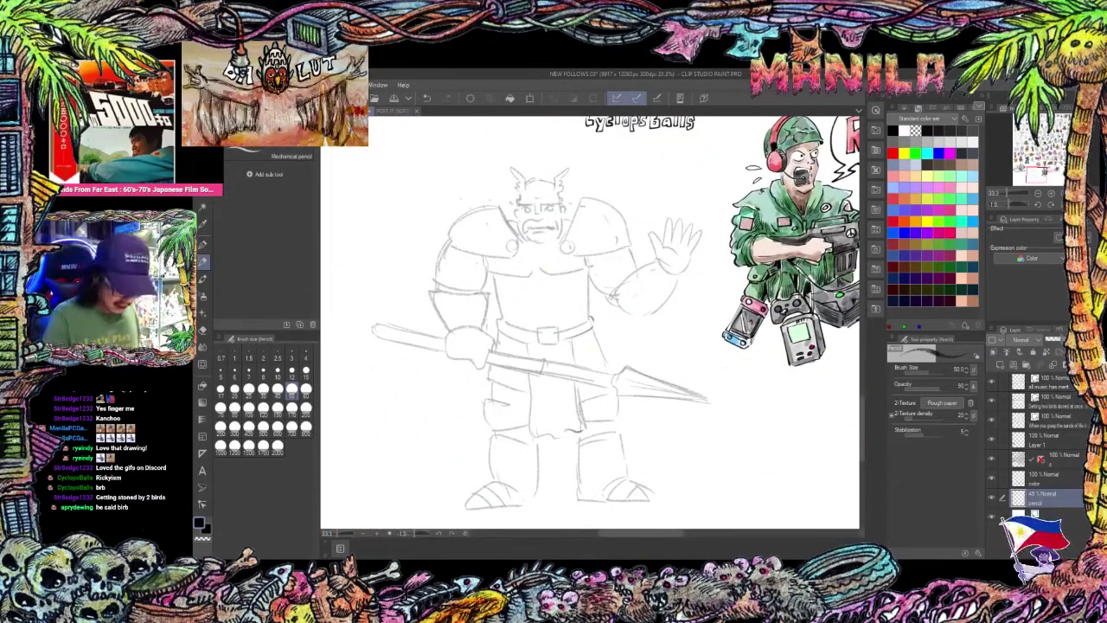
pyautogui.moveTo(520, 295); pyautogui.dragTo(542, 323)
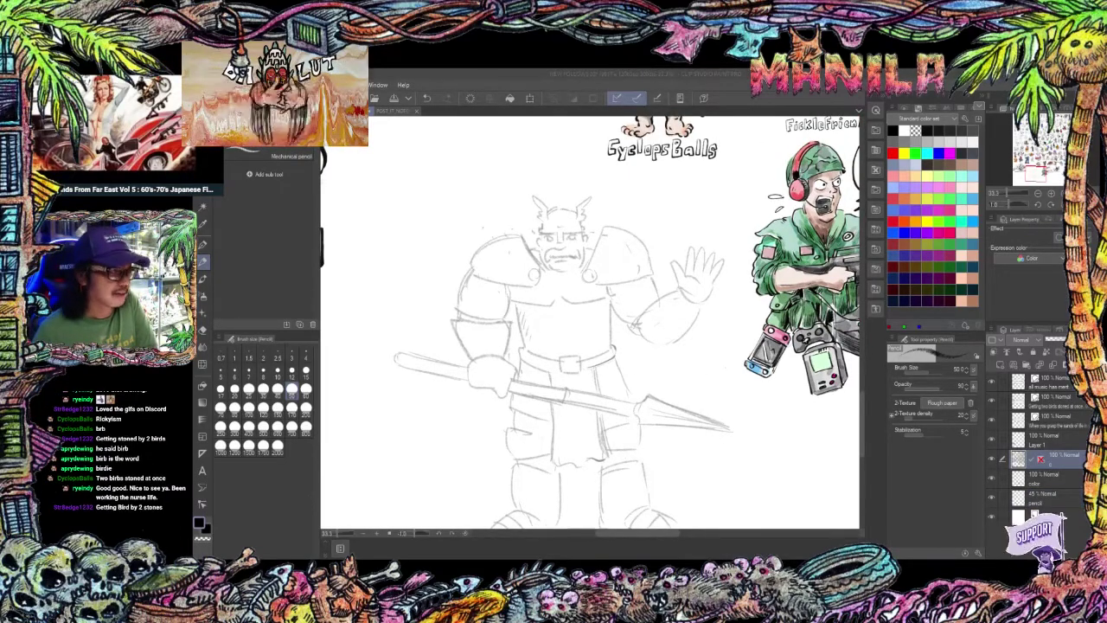
# Ink the warrior's helmet dome, brim and feathered side wings with the pen over the pencil sketch.
pyautogui.scroll(-3, 691, 407)
pyautogui.scroll(5, 709, 439)
pyautogui.scroll(-4, 694, 397)
pyautogui.scroll(4, 701, 406)
pyautogui.scroll(-1, 701, 407)
pyautogui.scroll(1, 700, 406)
pyautogui.moveTo(637, 155); pyautogui.dragTo(637, 183)
pyautogui.press('p')
pyautogui.moveTo(587, 211); pyautogui.dragTo(630, 206)
pyautogui.moveTo(631, 205); pyautogui.dragTo(658, 186)
pyautogui.moveTo(657, 187); pyautogui.dragTo(634, 219)
pyautogui.moveTo(563, 183)
pyautogui.mouseDown()
pyautogui.moveTo(587, 201)
pyautogui.moveTo(582, 212)
pyautogui.mouseUp()
pyautogui.moveTo(580, 214); pyautogui.dragTo(580, 230)
pyautogui.moveTo(574, 234); pyautogui.dragTo(604, 238)
# Ink the warrior's face with stern eyes, nose, moustache, ears and a rounded jaw.
pyautogui.moveTo(603, 238)
pyautogui.mouseDown()
pyautogui.moveTo(615, 262)
pyautogui.moveTo(585, 274)
pyautogui.mouseUp()
pyautogui.moveTo(614, 260); pyautogui.dragTo(637, 272)
pyautogui.hotkey('ctrl', 'z')
pyautogui.moveTo(587, 299); pyautogui.dragTo(611, 313)
pyautogui.moveTo(616, 312); pyautogui.dragTo(629, 306)
pyautogui.hotkey('ctrl', 'z')
pyautogui.hotkey('ctrl', 'z')
pyautogui.moveTo(574, 244); pyautogui.dragTo(607, 298)
pyautogui.moveTo(640, 240); pyautogui.dragTo(645, 257)
pyautogui.moveTo(567, 261); pyautogui.dragTo(572, 276)
pyautogui.moveTo(644, 258); pyautogui.dragTo(650, 270)
pyautogui.moveTo(571, 263); pyautogui.dragTo(607, 301)
pyautogui.moveTo(651, 252); pyautogui.dragTo(640, 291)
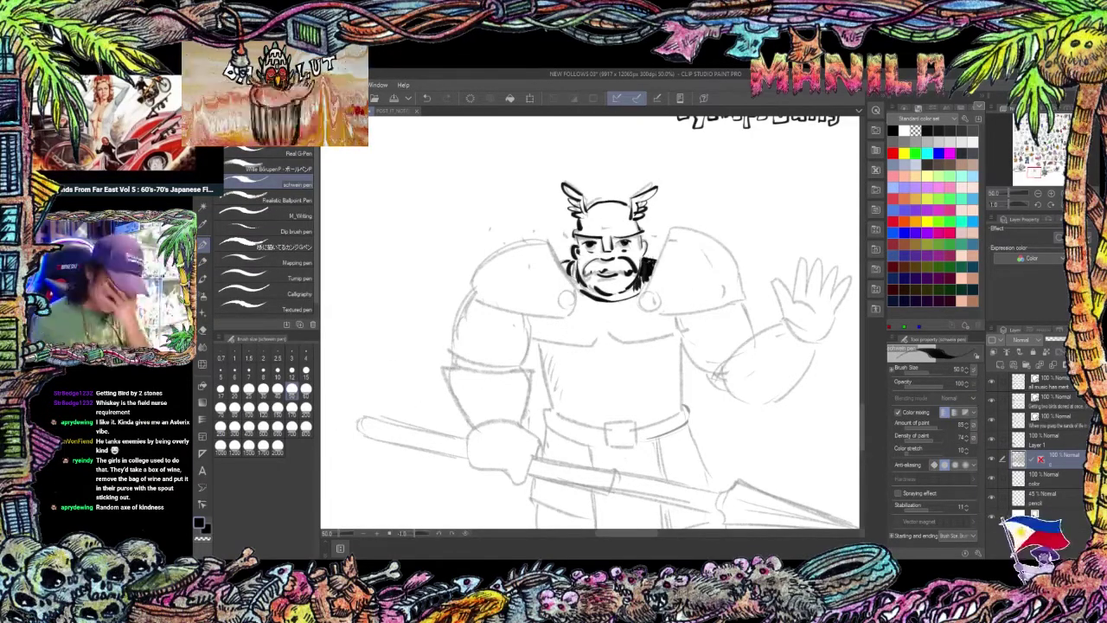
# Ink both rounded shoulder plates and the lowered arm with its flared bracer and clenched fist.
pyautogui.moveTo(659, 232)
pyautogui.mouseDown()
pyautogui.moveTo(742, 299)
pyautogui.moveTo(643, 313)
pyautogui.mouseUp()
pyautogui.moveTo(550, 236)
pyautogui.mouseDown()
pyautogui.moveTo(469, 289)
pyautogui.moveTo(576, 313)
pyautogui.mouseUp()
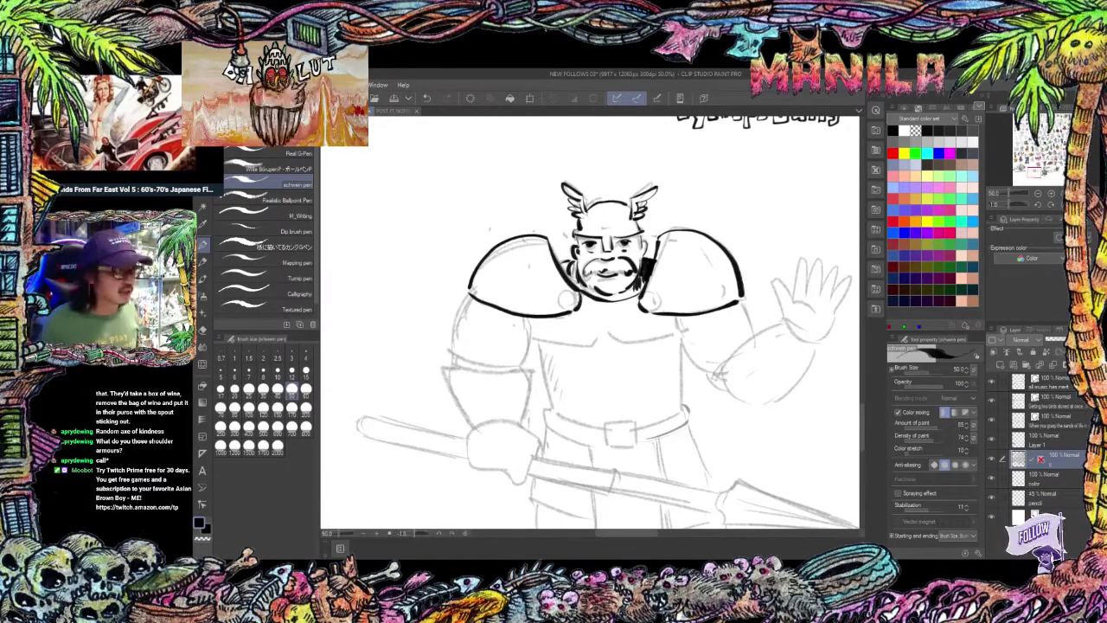
pyautogui.moveTo(468, 299); pyautogui.dragTo(453, 350)
pyautogui.moveTo(451, 352)
pyautogui.mouseDown()
pyautogui.moveTo(517, 368)
pyautogui.moveTo(474, 427)
pyautogui.mouseUp()
pyautogui.moveTo(517, 373); pyautogui.dragTo(522, 422)
pyautogui.moveTo(477, 425); pyautogui.dragTo(517, 420)
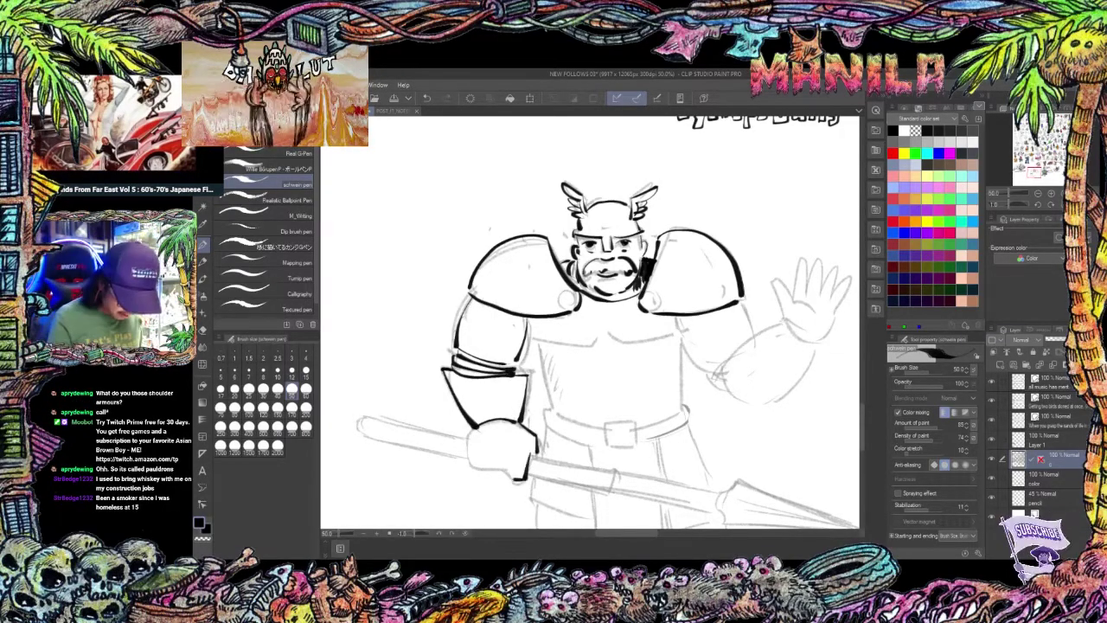
pyautogui.moveTo(472, 426); pyautogui.dragTo(471, 465)
pyautogui.moveTo(470, 467); pyautogui.dragTo(524, 479)
# Ink the chest contours and the raised arm with its forearm guard and open hand.
pyautogui.moveTo(605, 346); pyautogui.dragTo(542, 366)
pyautogui.moveTo(614, 337); pyautogui.dragTo(645, 389)
pyautogui.moveTo(686, 358); pyautogui.dragTo(650, 396)
pyautogui.moveTo(662, 404); pyautogui.dragTo(744, 370)
pyautogui.moveTo(712, 302); pyautogui.dragTo(751, 325)
# Ink the belt with its square buckle, the skirt panels and the long front cloth.
pyautogui.scroll(-2, 715, 270)
pyautogui.scroll(2, 628, 327)
pyautogui.moveTo(612, 329)
pyautogui.mouseDown()
pyautogui.moveTo(671, 321)
pyautogui.moveTo(623, 305)
pyautogui.mouseUp()
pyautogui.moveTo(562, 351); pyautogui.dragTo(614, 372)
pyautogui.moveTo(617, 367)
pyautogui.mouseDown()
pyautogui.moveTo(650, 388)
pyautogui.moveTo(690, 351)
pyautogui.mouseUp()
pyautogui.moveTo(650, 384); pyautogui.dragTo(698, 367)
pyautogui.moveTo(640, 415); pyautogui.dragTo(658, 343)
pyautogui.moveTo(560, 360); pyautogui.dragTo(621, 379)
pyautogui.moveTo(630, 361)
pyautogui.mouseDown()
pyautogui.moveTo(627, 446)
pyautogui.moveTo(694, 448)
pyautogui.mouseUp()
pyautogui.moveTo(694, 374); pyautogui.dragTo(705, 444)
pyautogui.moveTo(719, 297); pyautogui.dragTo(737, 336)
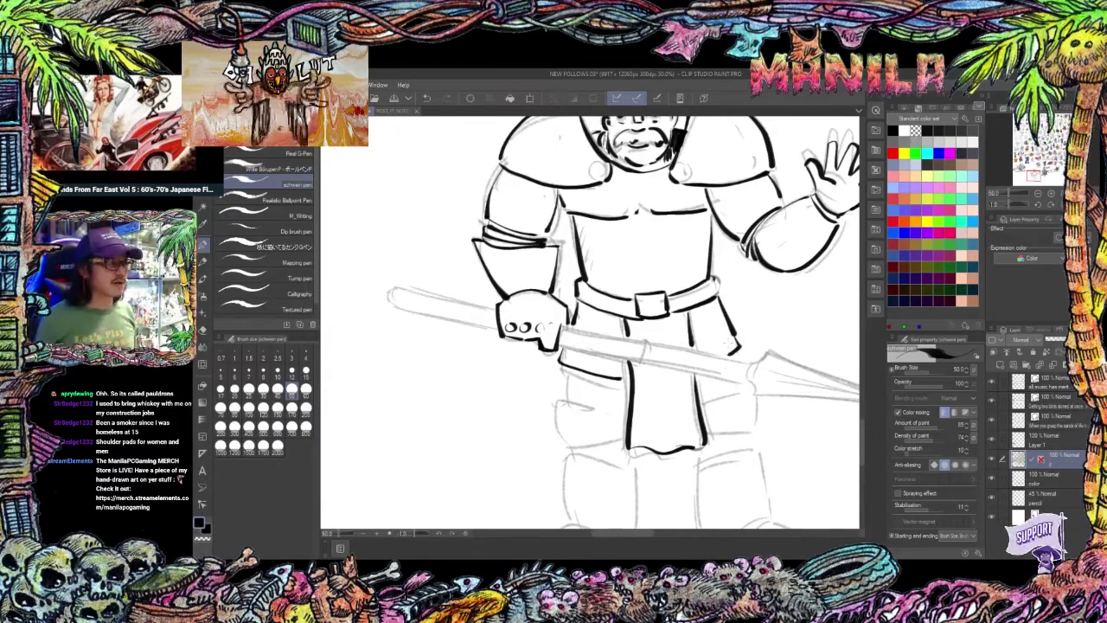
# Ink the thigh plates, greave and banded boot of the leg below the clenched fist.
pyautogui.moveTo(567, 372); pyautogui.dragTo(571, 402)
pyautogui.moveTo(560, 404); pyautogui.dragTo(559, 437)
pyautogui.moveTo(558, 438)
pyautogui.mouseDown()
pyautogui.moveTo(617, 441)
pyautogui.moveTo(620, 428)
pyautogui.mouseUp()
pyautogui.moveTo(565, 454); pyautogui.dragTo(625, 470)
pyautogui.moveTo(640, 432); pyautogui.dragTo(659, 386)
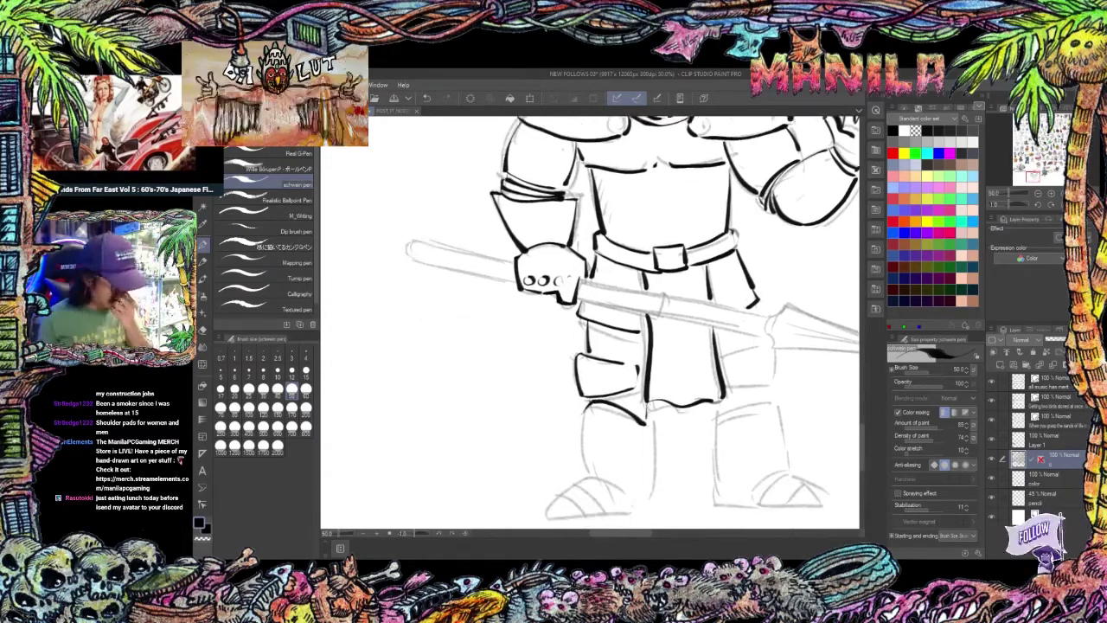
pyautogui.scroll(-2, 712, 419)
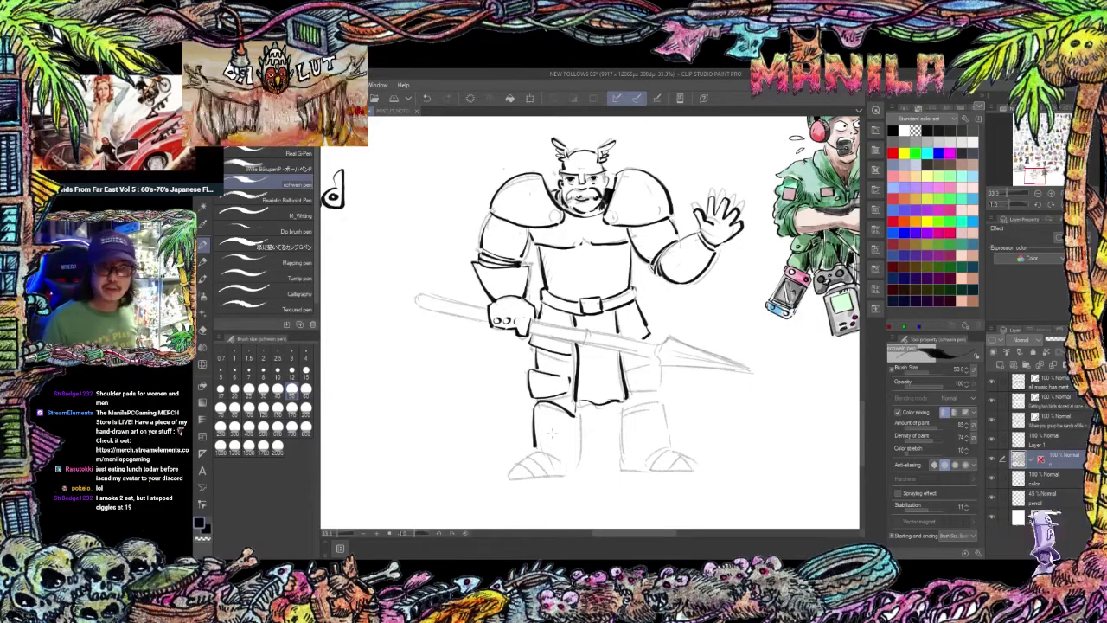
pyautogui.moveTo(580, 417); pyautogui.dragTo(581, 467)
pyautogui.moveTo(531, 469); pyautogui.dragTo(557, 453)
pyautogui.moveTo(549, 472); pyautogui.dragTo(567, 455)
# Ink the other leg's armor, and a cape flowing out behind the clenched fist.
pyautogui.moveTo(625, 371)
pyautogui.mouseDown()
pyautogui.moveTo(653, 356)
pyautogui.moveTo(664, 401)
pyautogui.mouseUp()
pyautogui.moveTo(618, 407); pyautogui.dragTo(617, 469)
pyautogui.moveTo(666, 405); pyautogui.dragTo(668, 460)
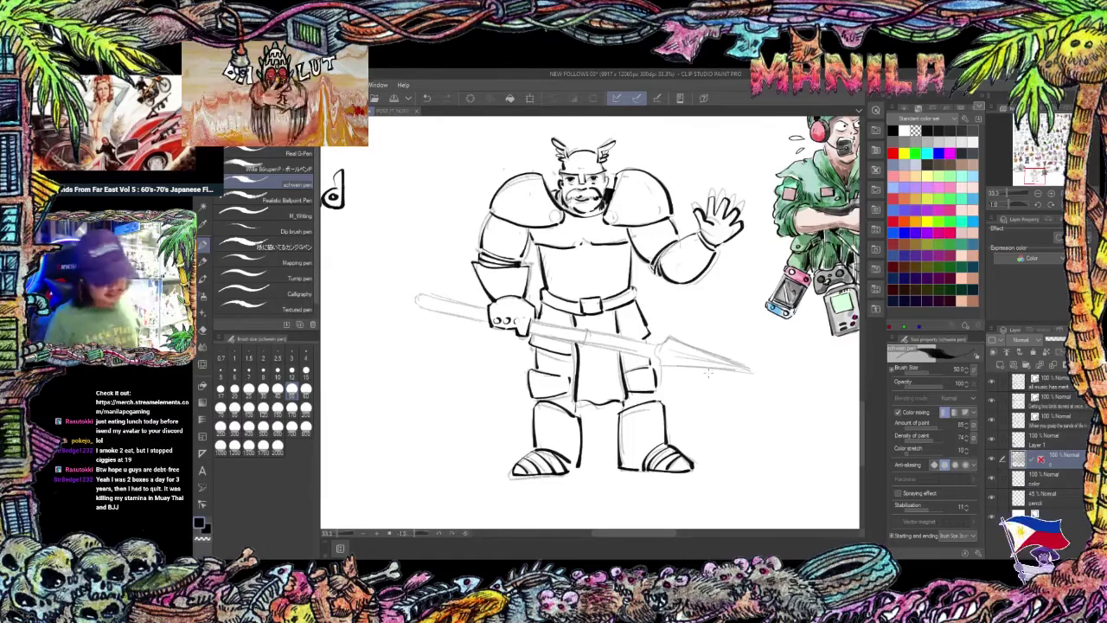
pyautogui.moveTo(501, 332); pyautogui.dragTo(459, 395)
pyautogui.moveTo(458, 395); pyautogui.dragTo(529, 409)
# Ink a cube and a triangular die floating above the open hand, and hide the pencil layer.
pyautogui.moveTo(735, 353); pyautogui.dragTo(672, 404)
pyautogui.moveTo(638, 219); pyautogui.dragTo(641, 234)
pyautogui.moveTo(637, 220); pyautogui.dragTo(649, 222)
pyautogui.moveTo(653, 209); pyautogui.dragTo(660, 216)
pyautogui.moveTo(649, 222); pyautogui.dragTo(651, 235)
pyautogui.moveTo(660, 216); pyautogui.dragTo(630, 245)
pyautogui.click(991, 497)
pyautogui.hotkey('ctrl', 'z')
# Ink a smaller cube, a twenty-sided die and motion lines around the dice above the open hand.
pyautogui.moveTo(685, 242); pyautogui.dragTo(681, 254)
pyautogui.moveTo(696, 223); pyautogui.dragTo(692, 237)
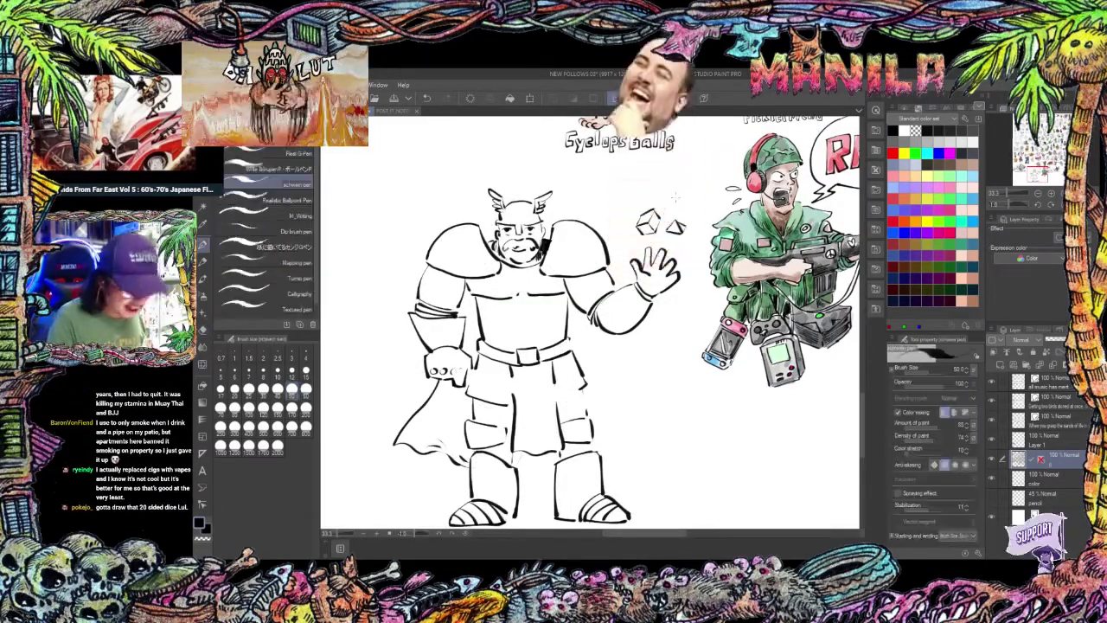
pyautogui.moveTo(665, 200); pyautogui.dragTo(666, 211)
pyautogui.moveTo(665, 200); pyautogui.dragTo(675, 194)
pyautogui.moveTo(680, 199); pyautogui.dragTo(680, 209)
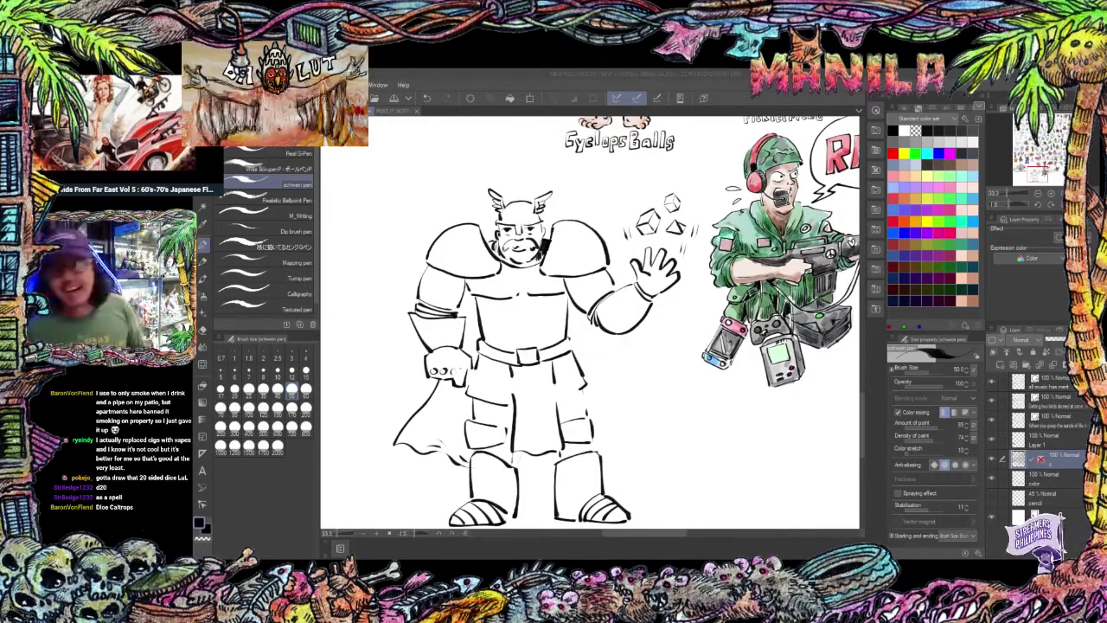
pyautogui.moveTo(634, 184); pyautogui.dragTo(593, 295)
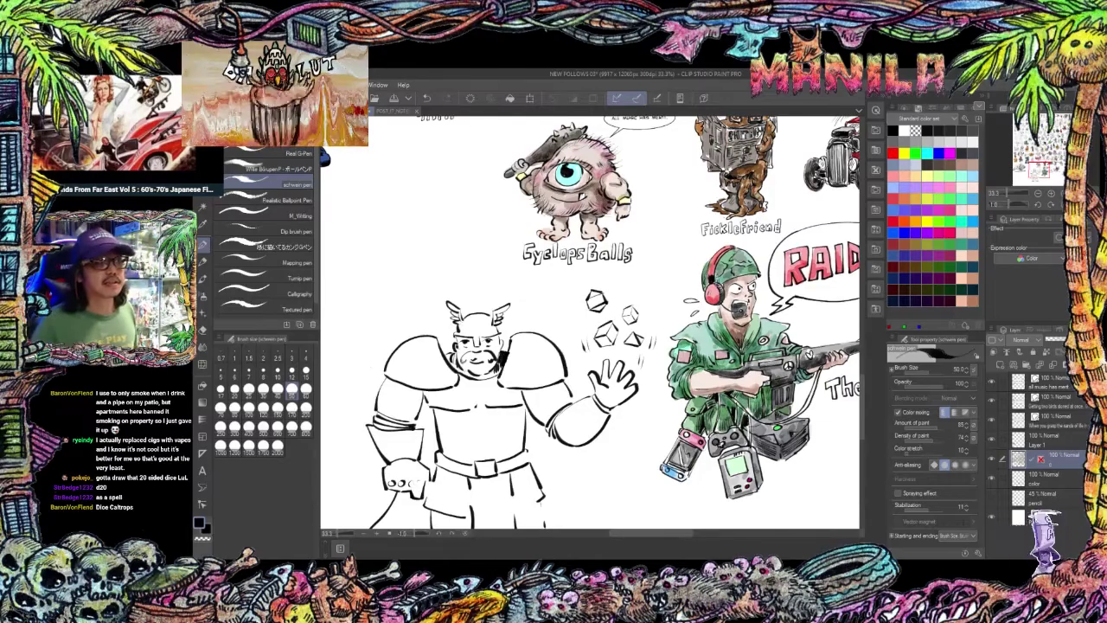
# Clean up the skirt's edge and ink fold lines on the front cloth and cape.
pyautogui.moveTo(634, 499); pyautogui.dragTo(724, 368)
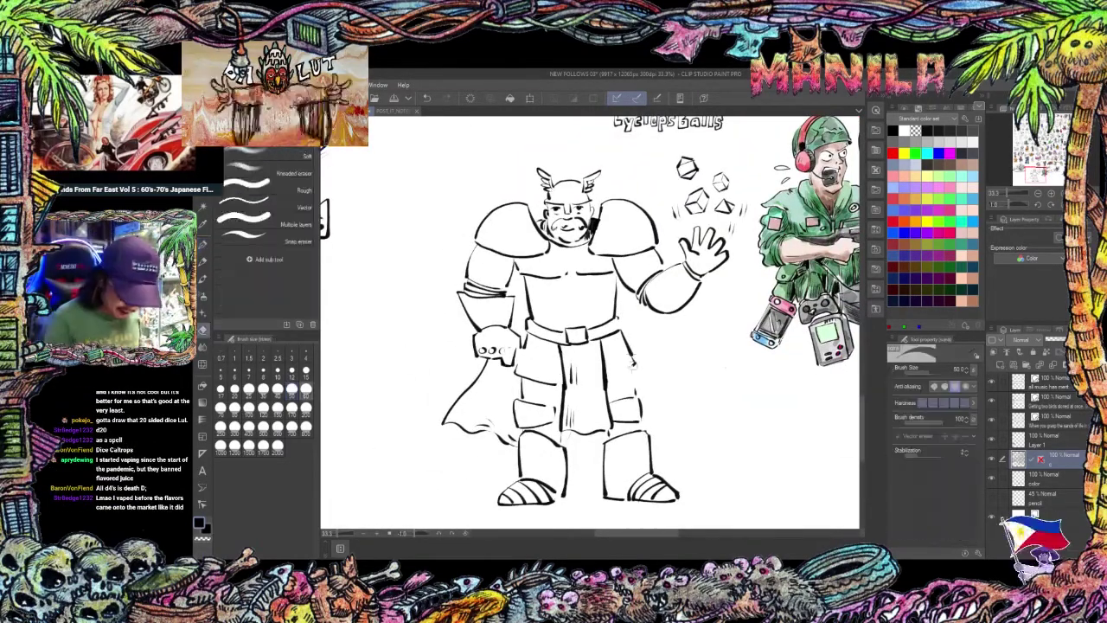
pyautogui.moveTo(610, 374); pyautogui.dragTo(635, 363)
pyautogui.moveTo(573, 433); pyautogui.dragTo(562, 451)
pyautogui.moveTo(520, 375); pyautogui.dragTo(496, 415)
pyautogui.moveTo(489, 390); pyautogui.dragTo(469, 419)
# Ink hatching behind the lowered arm, ridges on the shoulder plates and dark stripes on both arms.
pyautogui.moveTo(511, 271); pyautogui.dragTo(522, 326)
pyautogui.moveTo(634, 346); pyautogui.dragTo(625, 385)
pyautogui.moveTo(519, 247); pyautogui.dragTo(536, 278)
pyautogui.moveTo(612, 251)
pyautogui.mouseDown()
pyautogui.moveTo(591, 280)
pyautogui.moveTo(630, 318)
pyautogui.mouseUp()
pyautogui.moveTo(668, 317); pyautogui.dragTo(623, 341)
pyautogui.moveTo(505, 289); pyautogui.dragTo(497, 318)
pyautogui.moveTo(494, 288); pyautogui.dragTo(485, 316)
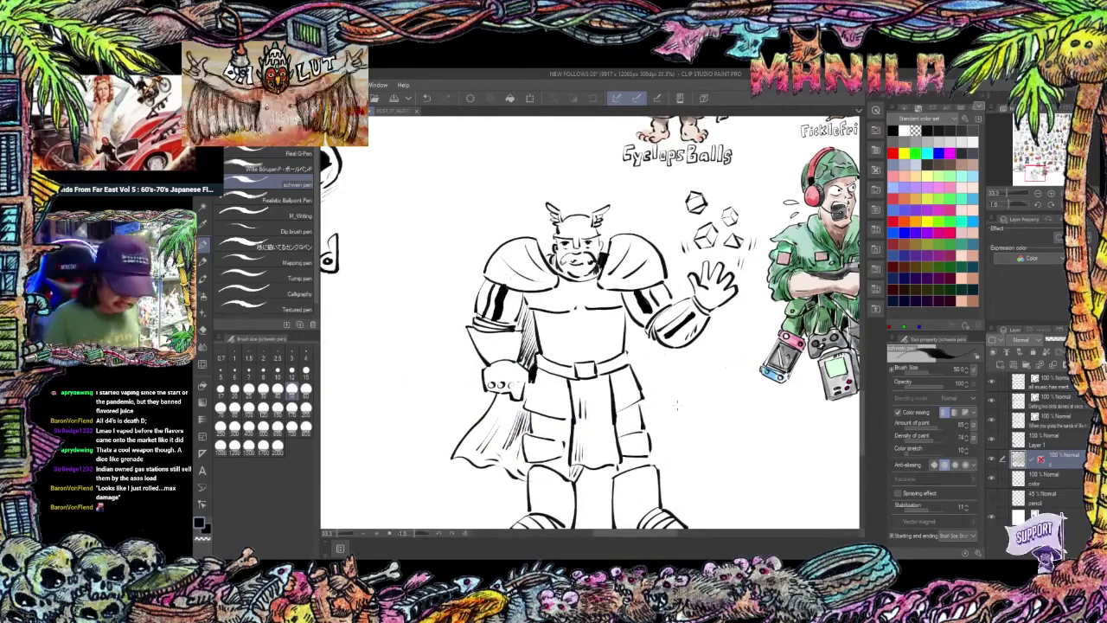
# Ink the spear with a barbed blade and finish the ink details on the skirt, chest and shoulder plate.
pyautogui.moveTo(589, 386); pyautogui.dragTo(595, 372)
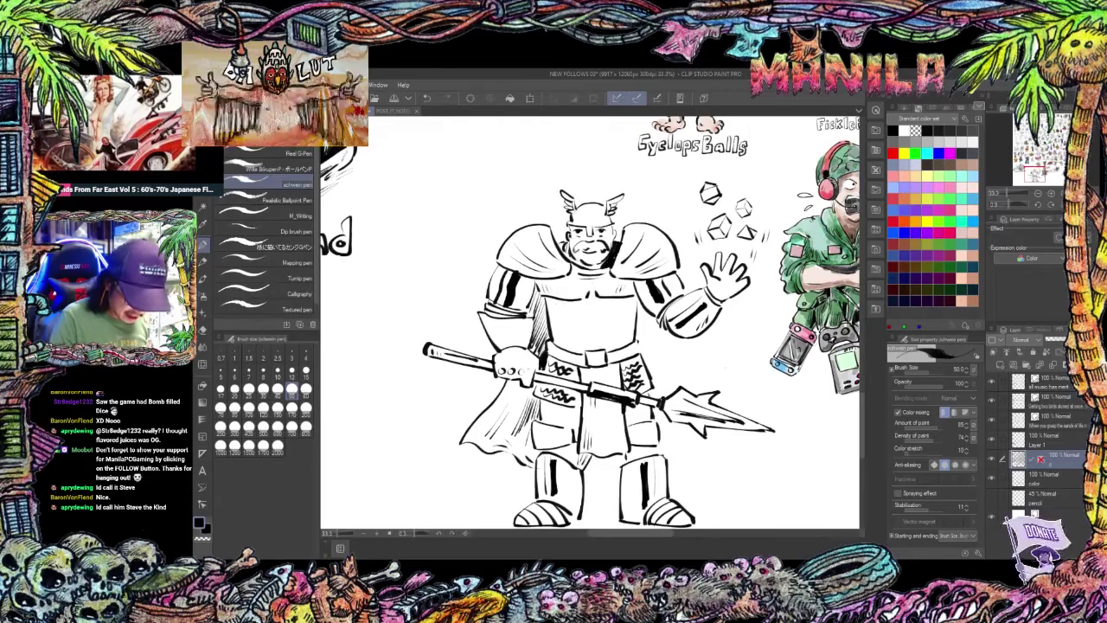
pyautogui.moveTo(571, 308); pyautogui.dragTo(578, 343)
pyautogui.moveTo(518, 230); pyautogui.dragTo(511, 216)
pyautogui.moveTo(526, 220); pyautogui.dragTo(530, 210)
pyautogui.moveTo(648, 427); pyautogui.dragTo(590, 389)
pyautogui.scroll(-1, 675, 389)
# Switch to the color layer and the round watercolor brush.
pyautogui.click(1064, 479)
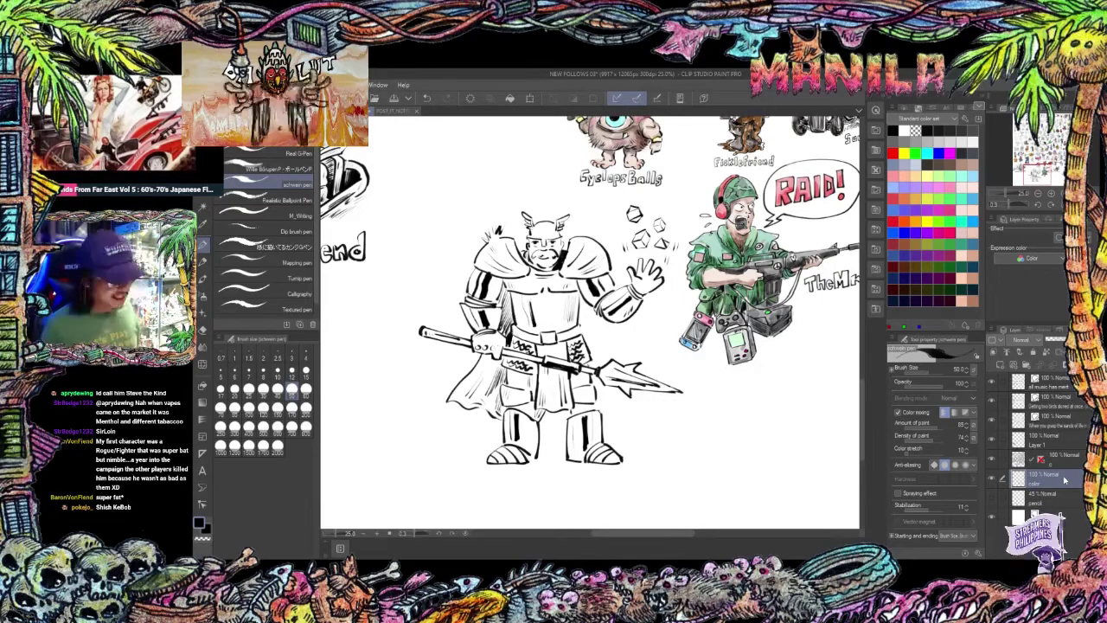
pyautogui.press('b')
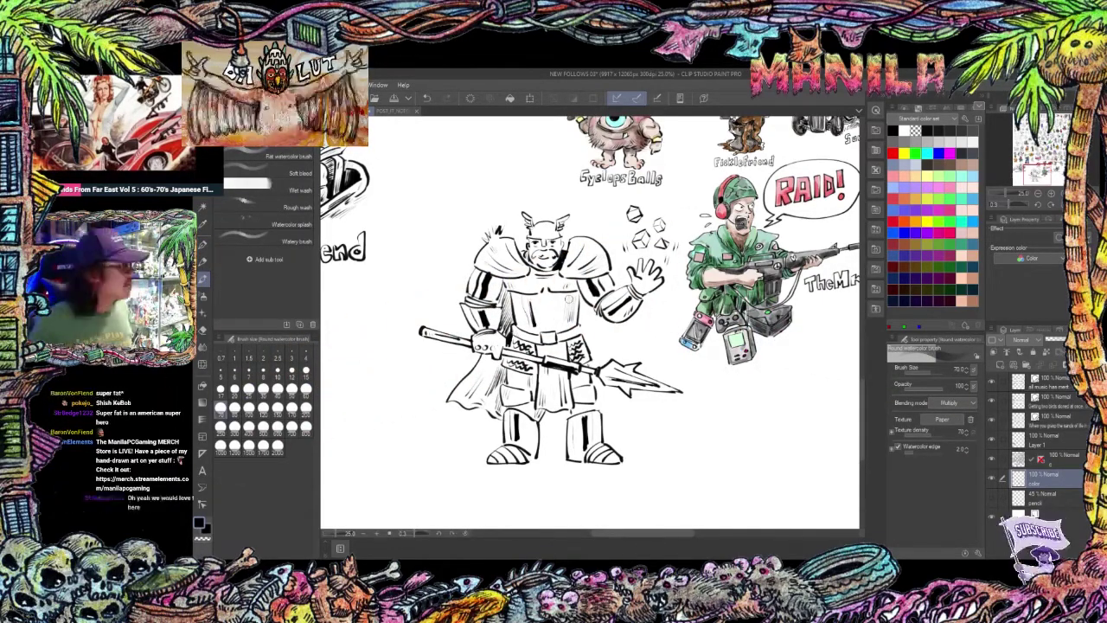
pyautogui.click(949, 142)
pyautogui.moveTo(576, 246)
pyautogui.mouseDown()
pyautogui.moveTo(566, 270)
pyautogui.moveTo(596, 270)
pyautogui.mouseUp()
pyautogui.hotkey('ctrl', 'z')
# Paint the warrior's shoulder plates and breastplate with golden-orange watercolor washes.
pyautogui.click(915, 199)
pyautogui.moveTo(505, 246)
pyautogui.mouseDown()
pyautogui.moveTo(482, 266)
pyautogui.moveTo(520, 270)
pyautogui.mouseUp()
pyautogui.click(904, 222)
pyautogui.moveTo(572, 252)
pyautogui.mouseDown()
pyautogui.moveTo(567, 273)
pyautogui.moveTo(530, 292)
pyautogui.moveTo(571, 325)
pyautogui.mouseUp()
pyautogui.click(914, 221)
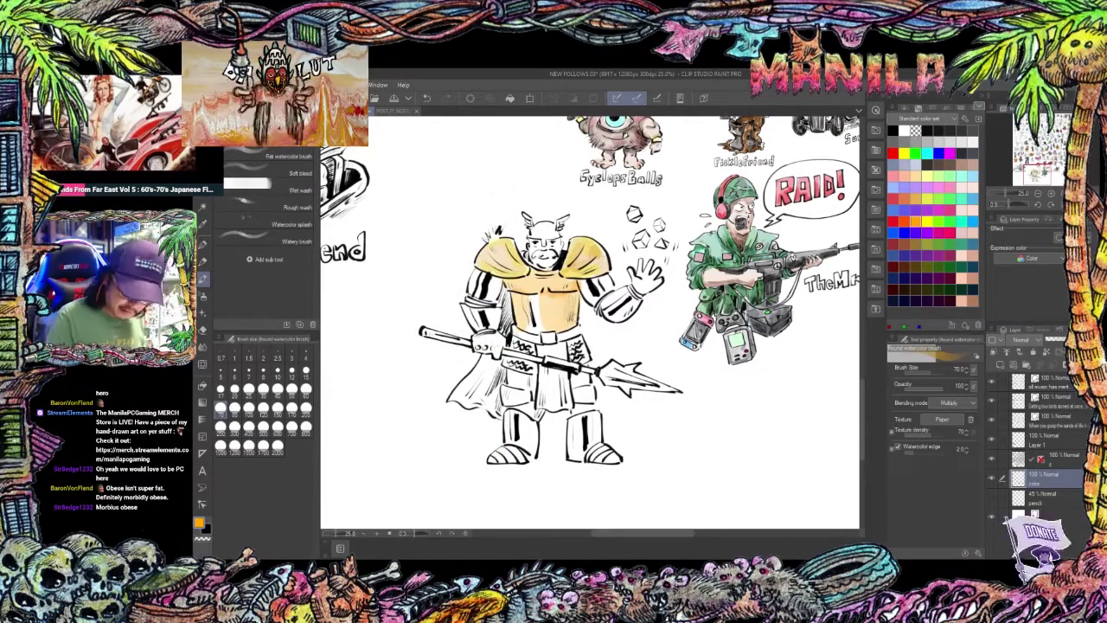
pyautogui.click(926, 222)
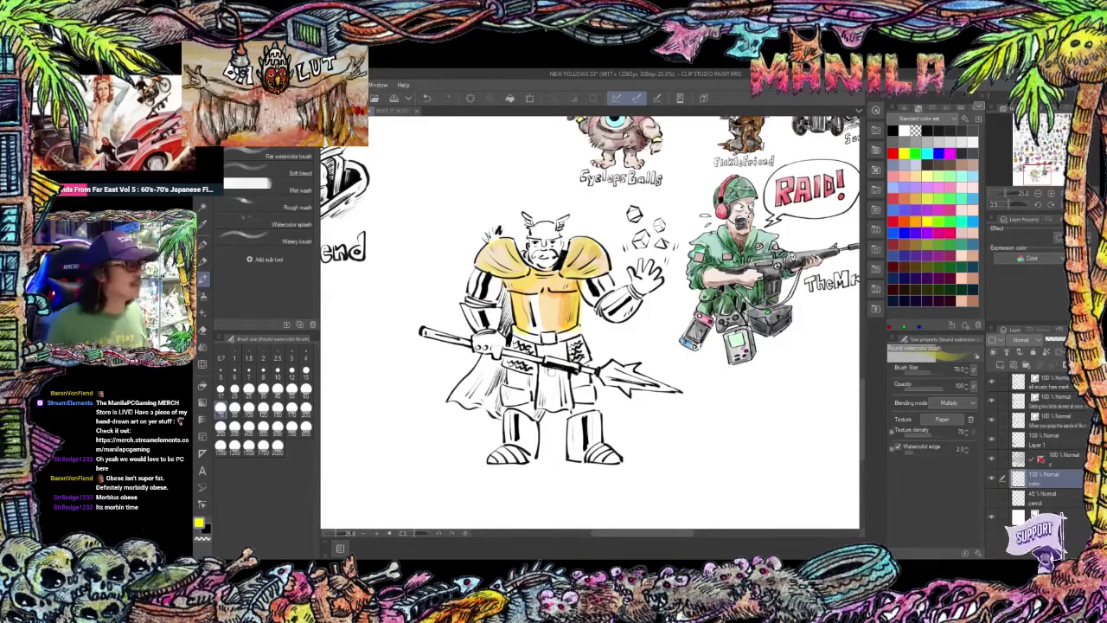
pyautogui.hotkey('ctrl', 'z')
# Paint the thigh plates, greaves and boots light orange and layer yellow over them.
pyautogui.click(915, 199)
pyautogui.moveTo(515, 374)
pyautogui.mouseDown()
pyautogui.moveTo(524, 446)
pyautogui.moveTo(500, 458)
pyautogui.mouseUp()
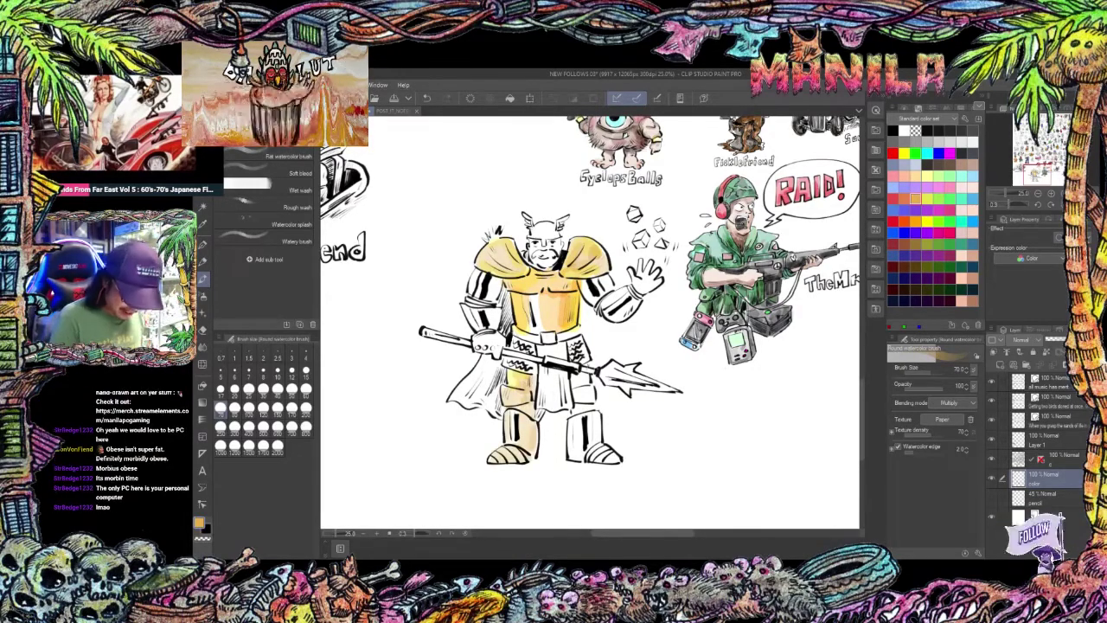
pyautogui.moveTo(574, 381); pyautogui.dragTo(593, 401)
pyautogui.moveTo(590, 386); pyautogui.dragTo(576, 455)
pyautogui.click(926, 221)
pyautogui.moveTo(594, 415)
pyautogui.mouseDown()
pyautogui.moveTo(615, 458)
pyautogui.moveTo(579, 460)
pyautogui.mouseUp()
pyautogui.moveTo(531, 406); pyautogui.dragTo(530, 441)
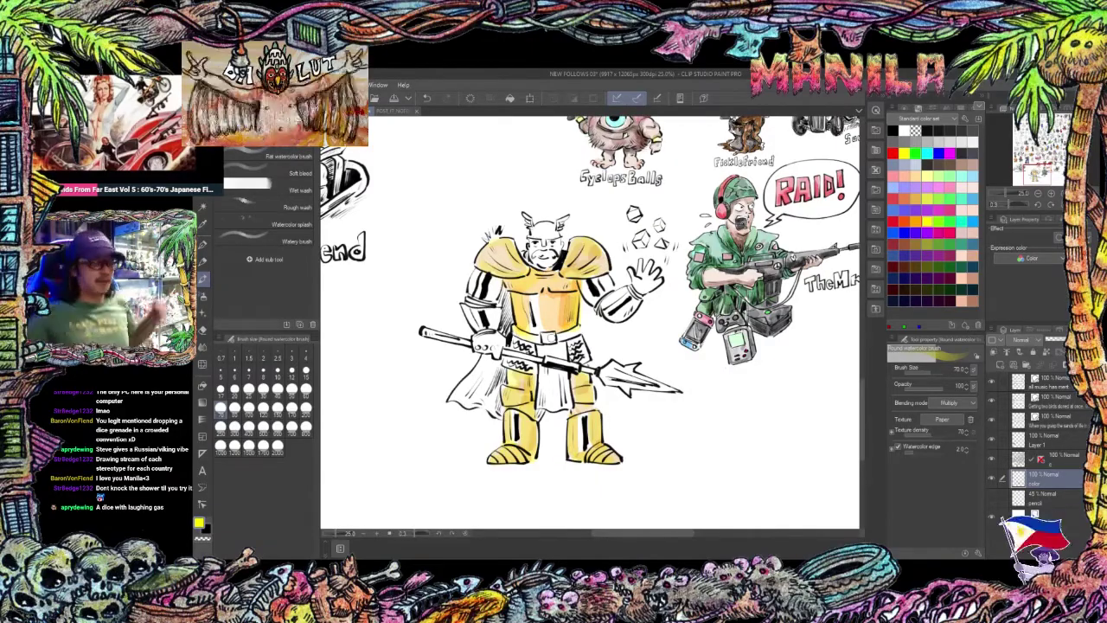
# Paint the warrior's arms and hands orange and deepen the shading on the greaves and boots.
pyautogui.click(904, 222)
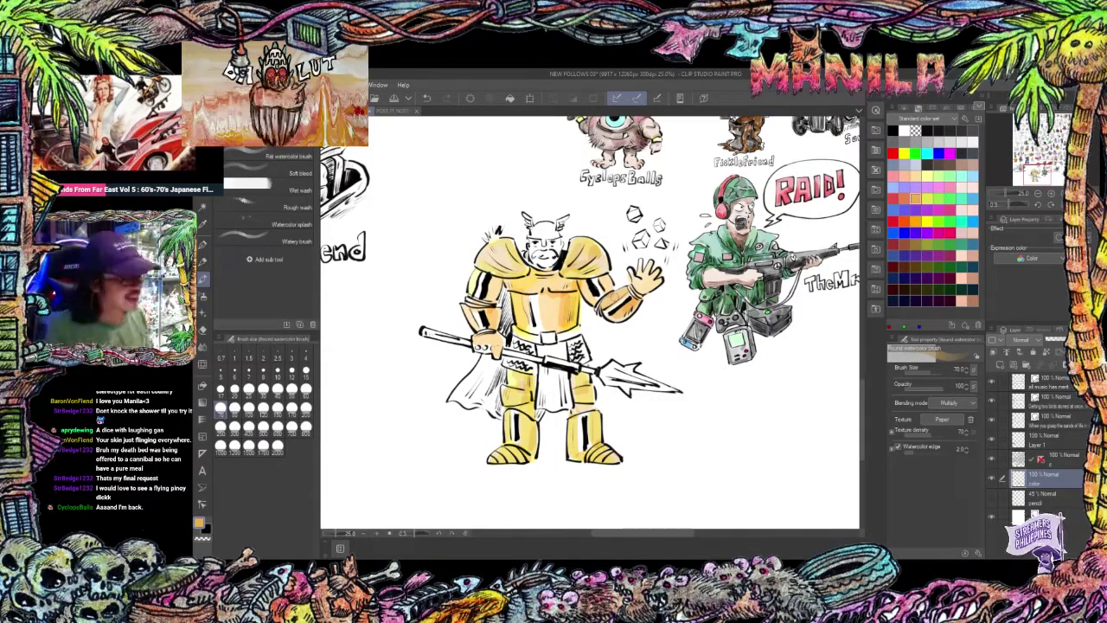
pyautogui.moveTo(588, 278); pyautogui.dragTo(587, 309)
pyautogui.moveTo(615, 276)
pyautogui.mouseDown()
pyautogui.moveTo(604, 299)
pyautogui.moveTo(611, 269)
pyautogui.mouseUp()
pyautogui.moveTo(513, 414); pyautogui.dragTo(513, 461)
pyautogui.moveTo(574, 417); pyautogui.dragTo(574, 458)
pyautogui.moveTo(603, 448); pyautogui.dragTo(615, 458)
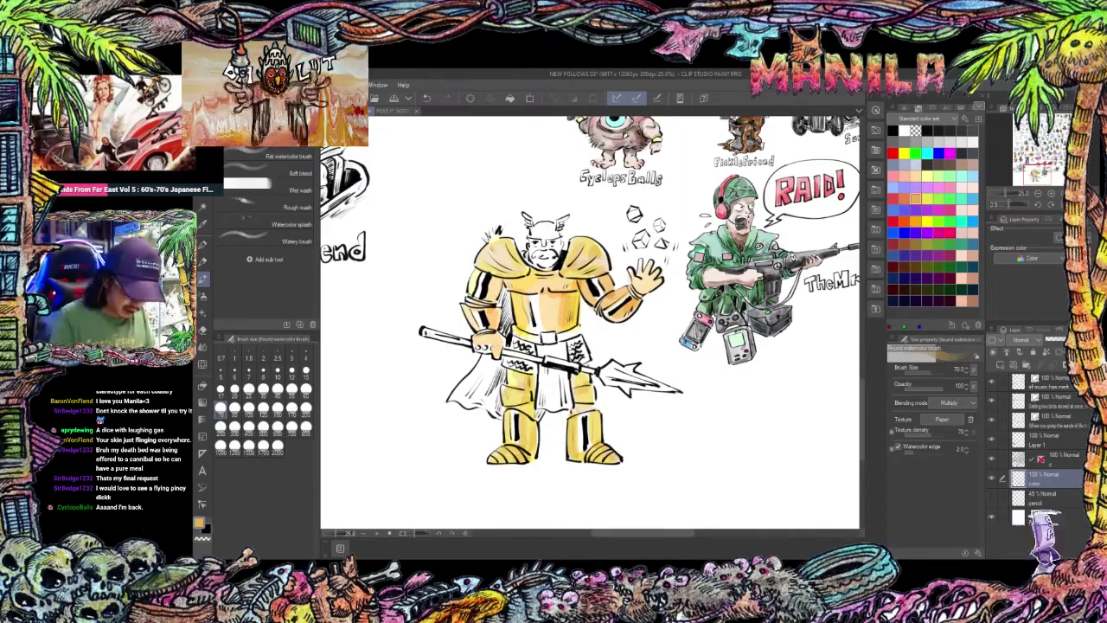
# Shade the patterned side panels of the skirt gray.
pyautogui.click(927, 141)
pyautogui.moveTo(575, 338); pyautogui.dragTo(575, 363)
pyautogui.moveTo(518, 336); pyautogui.dragTo(521, 372)
# Paint the spear's shaft and barbed blade yellow.
pyautogui.moveTo(692, 407); pyautogui.dragTo(734, 320)
pyautogui.click(904, 153)
pyautogui.moveTo(484, 399); pyautogui.dragTo(605, 344)
pyautogui.moveTo(637, 322); pyautogui.dragTo(702, 291)
pyautogui.moveTo(734, 320); pyautogui.dragTo(692, 406)
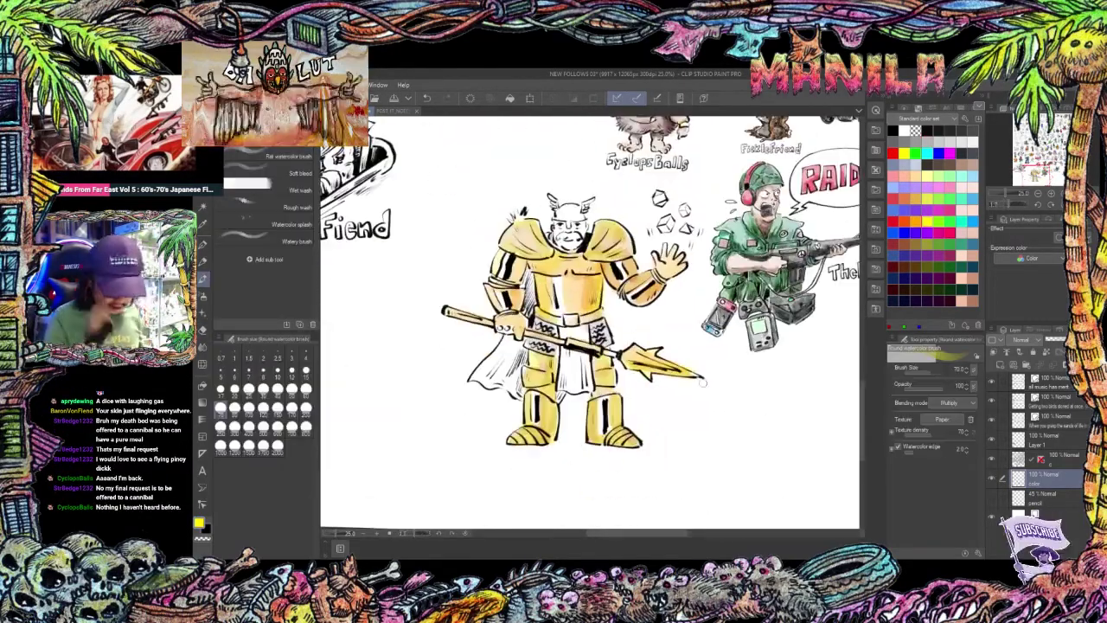
# Paint the warrior's cape and hanging loincloth red, layering a second red wash over the loincloth.
pyautogui.click(892, 221)
pyautogui.moveTo(521, 335); pyautogui.dragTo(476, 380)
pyautogui.moveTo(519, 345)
pyautogui.mouseDown()
pyautogui.moveTo(519, 396)
pyautogui.moveTo(505, 372)
pyautogui.mouseUp()
pyautogui.moveTo(528, 266)
pyautogui.mouseDown()
pyautogui.moveTo(529, 315)
pyautogui.moveTo(593, 389)
pyautogui.mouseUp()
pyautogui.click(893, 221)
pyautogui.moveTo(561, 325); pyautogui.dragTo(592, 393)
pyautogui.moveTo(585, 352); pyautogui.dragTo(586, 389)
pyautogui.moveTo(562, 328)
pyautogui.mouseDown()
pyautogui.moveTo(588, 342)
pyautogui.moveTo(566, 391)
pyautogui.mouseUp()
# Deepen the light orange on the warrior's raised hand.
pyautogui.moveTo(701, 139)
pyautogui.mouseDown()
pyautogui.moveTo(710, 273)
pyautogui.moveTo(695, 385)
pyautogui.mouseUp()
pyautogui.scroll(3, 695, 385)
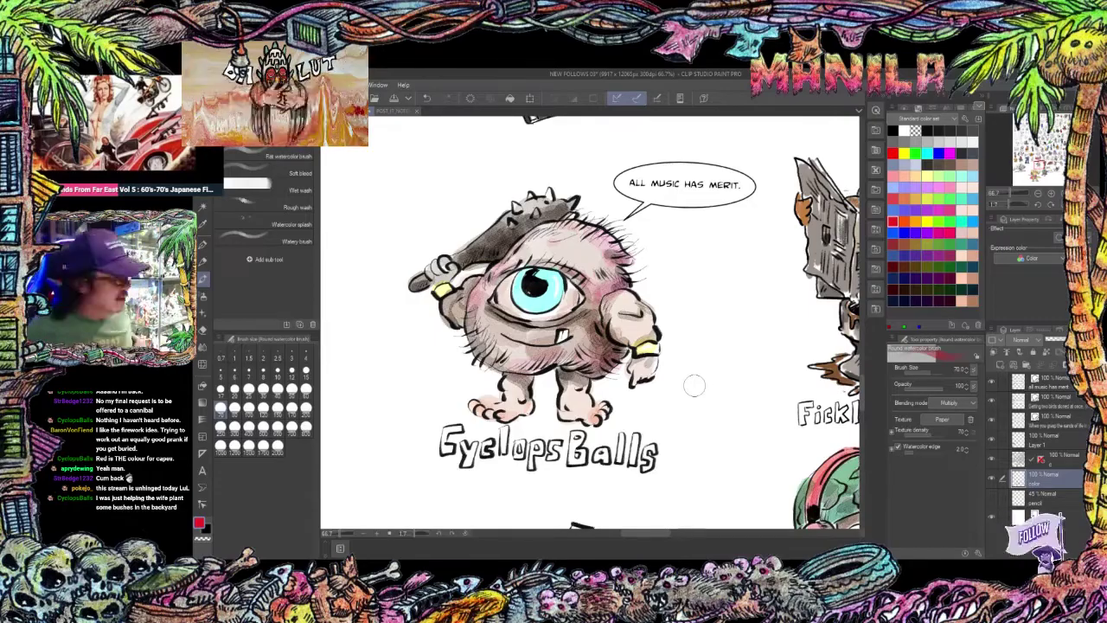
pyautogui.scroll(-3, 695, 386)
pyautogui.moveTo(685, 520); pyautogui.dragTo(714, 362)
pyautogui.scroll(2, 715, 362)
pyautogui.click(915, 199)
pyautogui.moveTo(662, 263)
pyautogui.mouseDown()
pyautogui.moveTo(658, 301)
pyautogui.moveTo(700, 296)
pyautogui.mouseUp()
pyautogui.scroll(-1, 689, 260)
pyautogui.scroll(1, 630, 203)
# Paint the winged helmet, face shadows and mustache gray, reducing the watercolor brush to size 20 for the details.
pyautogui.click(938, 142)
pyautogui.moveTo(481, 246)
pyautogui.mouseDown()
pyautogui.moveTo(534, 229)
pyautogui.moveTo(505, 248)
pyautogui.mouseUp()
pyautogui.moveTo(505, 230)
pyautogui.mouseDown()
pyautogui.moveTo(533, 251)
pyautogui.moveTo(553, 207)
pyautogui.mouseUp()
pyautogui.press('[')
pyautogui.moveTo(483, 280)
pyautogui.mouseDown()
pyautogui.moveTo(526, 282)
pyautogui.moveTo(519, 301)
pyautogui.moveTo(512, 283)
pyautogui.mouseUp()
pyautogui.press('p')
pyautogui.press('b')
pyautogui.click(950, 165)
pyautogui.press('[')
pyautogui.press('[')
pyautogui.press('[')
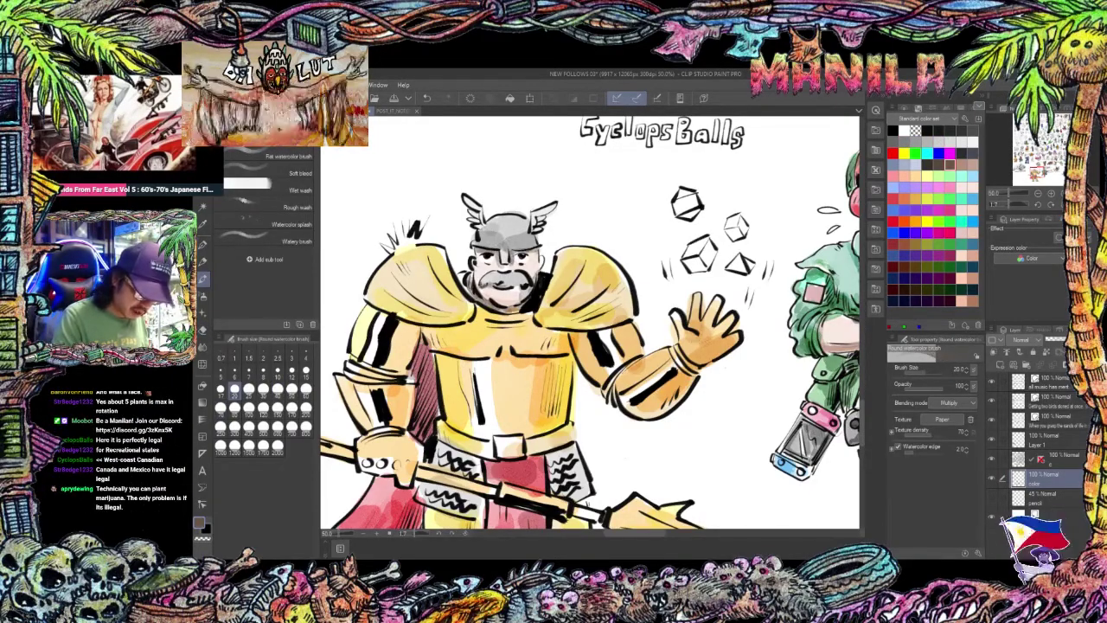
# Shade the gripping hand, the spear's shaft and its barbed blade with orange.
pyautogui.scroll(-2, 559, 284)
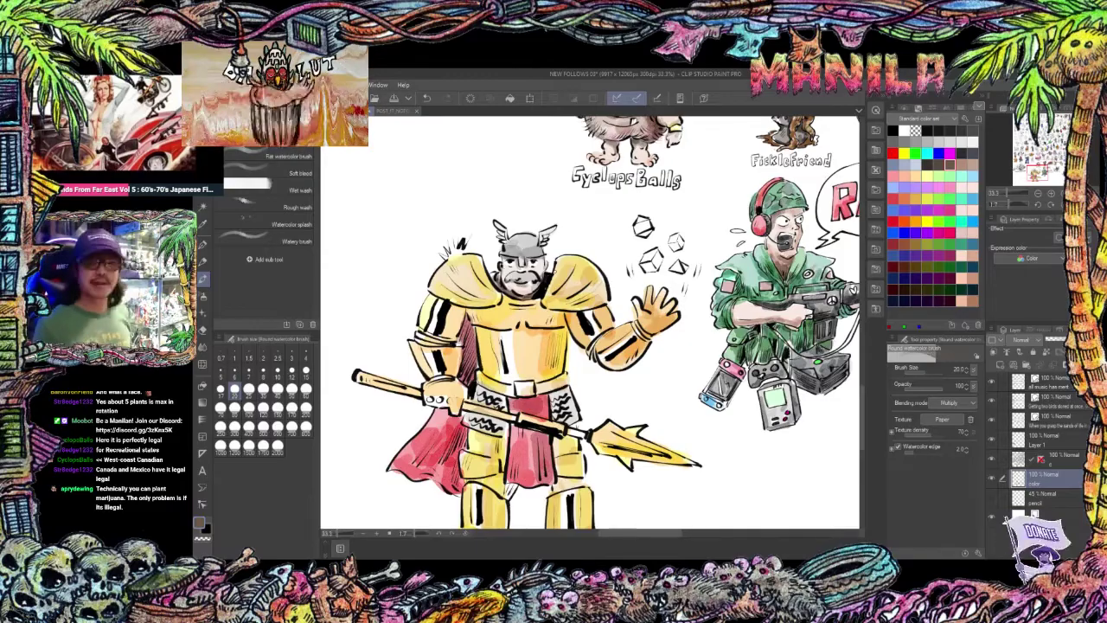
pyautogui.click(915, 221)
pyautogui.press(']')
pyautogui.press(']')
pyautogui.press(']')
pyautogui.press(']')
pyautogui.moveTo(427, 399); pyautogui.dragTo(454, 398)
pyautogui.moveTo(519, 380); pyautogui.dragTo(605, 323)
pyautogui.hotkey('shift', 'space')
pyautogui.moveTo(691, 380); pyautogui.dragTo(706, 311)
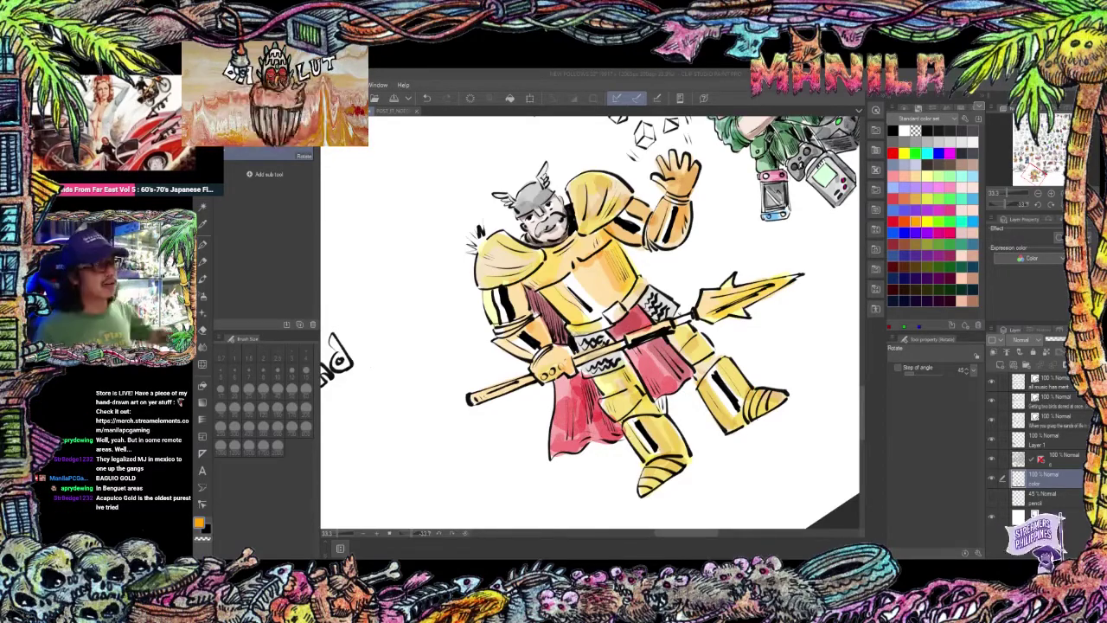
pyautogui.moveTo(706, 312); pyautogui.dragTo(706, 318)
pyautogui.press('b')
pyautogui.press('[')
pyautogui.press('[')
pyautogui.press('[')
pyautogui.moveTo(470, 395); pyautogui.dragTo(619, 347)
pyautogui.moveTo(624, 341); pyautogui.dragTo(661, 331)
pyautogui.moveTo(703, 320); pyautogui.dragTo(796, 285)
# Darken the patterned side panels of the skirt with another gray wash.
pyautogui.click(893, 141)
pyautogui.moveTo(516, 281); pyautogui.dragTo(541, 296)
pyautogui.moveTo(595, 292); pyautogui.dragTo(613, 309)
pyautogui.moveTo(506, 311); pyautogui.dragTo(543, 323)
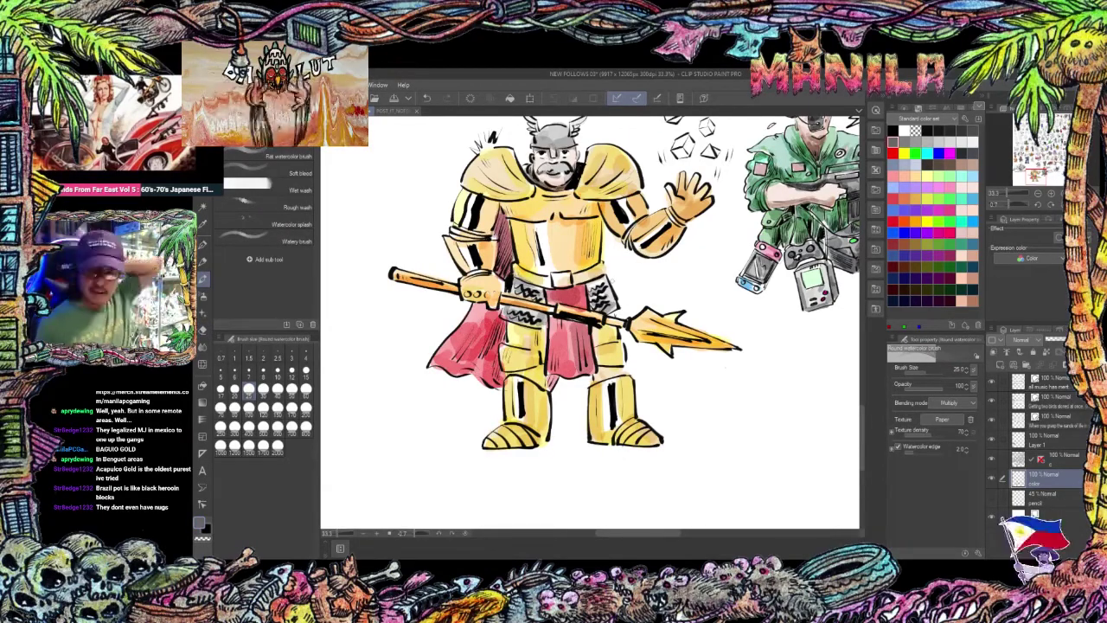
# Shade the raised forearm and hand brown and add brown shadow along the opposite shoulder and arm.
pyautogui.click(904, 266)
pyautogui.moveTo(680, 230); pyautogui.dragTo(653, 254)
pyautogui.moveTo(673, 175); pyautogui.dragTo(689, 203)
pyautogui.moveTo(499, 204); pyautogui.dragTo(539, 226)
pyautogui.moveTo(475, 167); pyautogui.dragTo(514, 192)
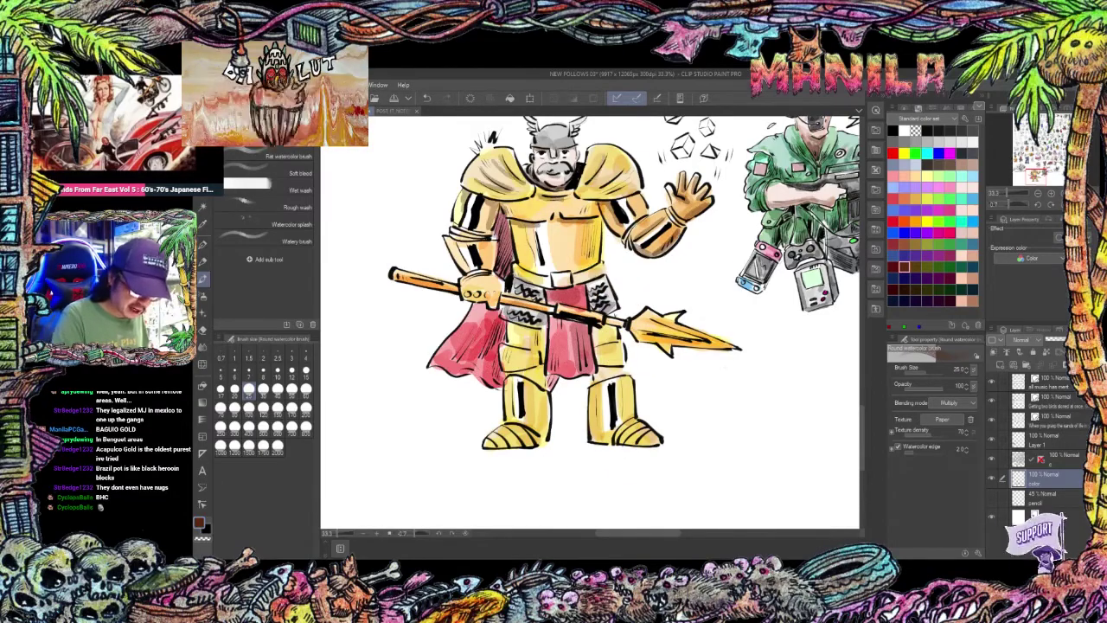
# Shade the folds of the red cape and loincloth with dark brown.
pyautogui.scroll(2, 622, 320)
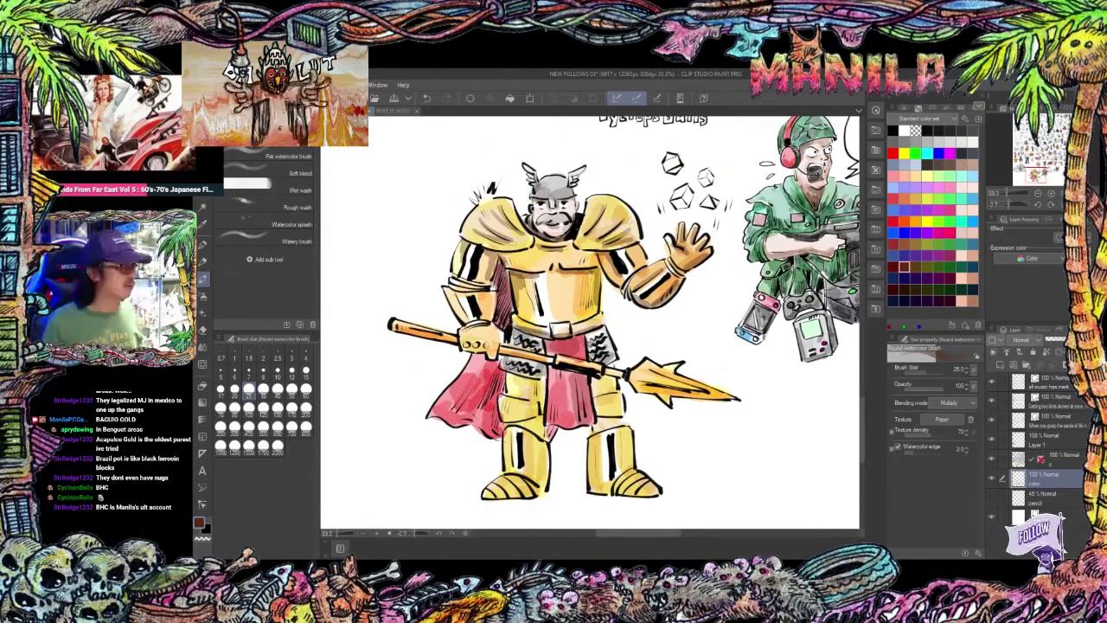
pyautogui.moveTo(483, 355); pyautogui.dragTo(471, 394)
pyautogui.moveTo(498, 356); pyautogui.dragTo(486, 417)
pyautogui.moveTo(570, 376); pyautogui.dragTo(567, 416)
pyautogui.moveTo(587, 372)
pyautogui.mouseDown()
pyautogui.moveTo(579, 415)
pyautogui.moveTo(551, 409)
pyautogui.mouseUp()
pyautogui.moveTo(484, 372); pyautogui.dragTo(467, 416)
# Layer light orange shading over the greaves and boots.
pyautogui.click(915, 199)
pyautogui.moveTo(547, 441); pyautogui.dragTo(540, 480)
pyautogui.moveTo(602, 434); pyautogui.dragTo(601, 482)
pyautogui.moveTo(593, 482); pyautogui.dragTo(626, 491)
pyautogui.moveTo(625, 420); pyautogui.dragTo(599, 467)
# Shade the thigh plate, breastplate, shoulder plate and raised arm with dark golden brown.
pyautogui.click(914, 243)
pyautogui.moveTo(593, 377); pyautogui.dragTo(606, 394)
pyautogui.moveTo(548, 274); pyautogui.dragTo(549, 316)
pyautogui.moveTo(591, 206); pyautogui.dragTo(588, 239)
pyautogui.moveTo(629, 249); pyautogui.dragTo(642, 266)
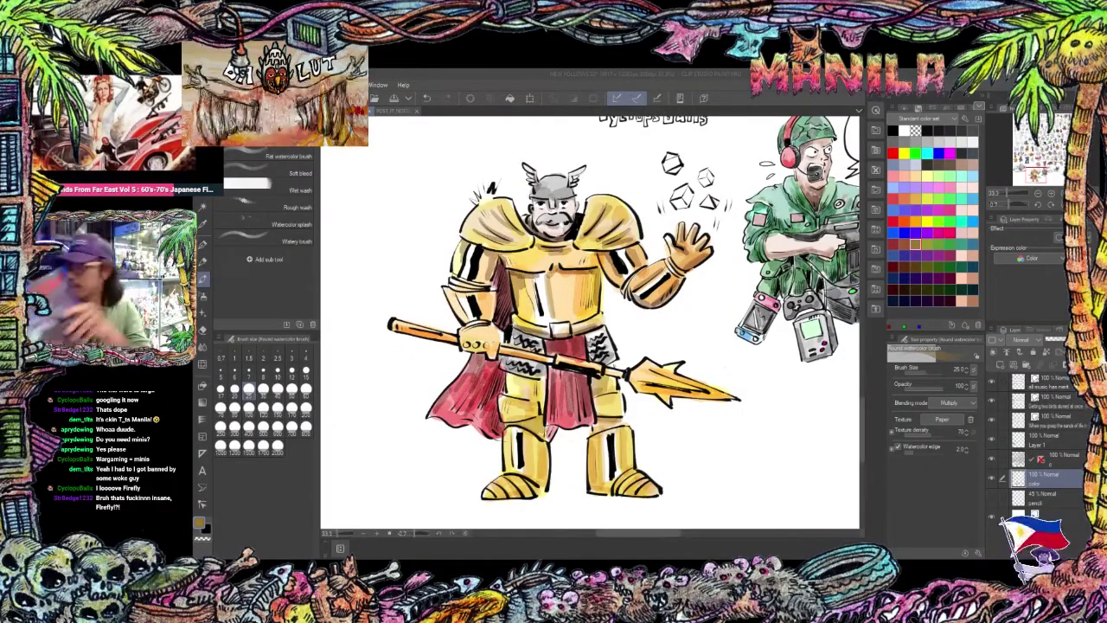
# Color the four floating dice cyan, green, pink and purple.
pyautogui.click(938, 199)
pyautogui.moveTo(701, 173); pyautogui.dragTo(711, 182)
pyautogui.click(938, 210)
pyautogui.moveTo(703, 205)
pyautogui.mouseDown()
pyautogui.moveTo(713, 204)
pyautogui.moveTo(690, 201)
pyautogui.mouseUp()
pyautogui.click(950, 210)
pyautogui.click(963, 222)
pyautogui.moveTo(667, 162)
pyautogui.mouseDown()
pyautogui.moveTo(677, 165)
pyautogui.moveTo(605, 458)
pyautogui.mouseUp()
# Letter the follower's username in black ink beneath the warrior's boots on the ink layer.
pyautogui.scroll(-5, 666, 182)
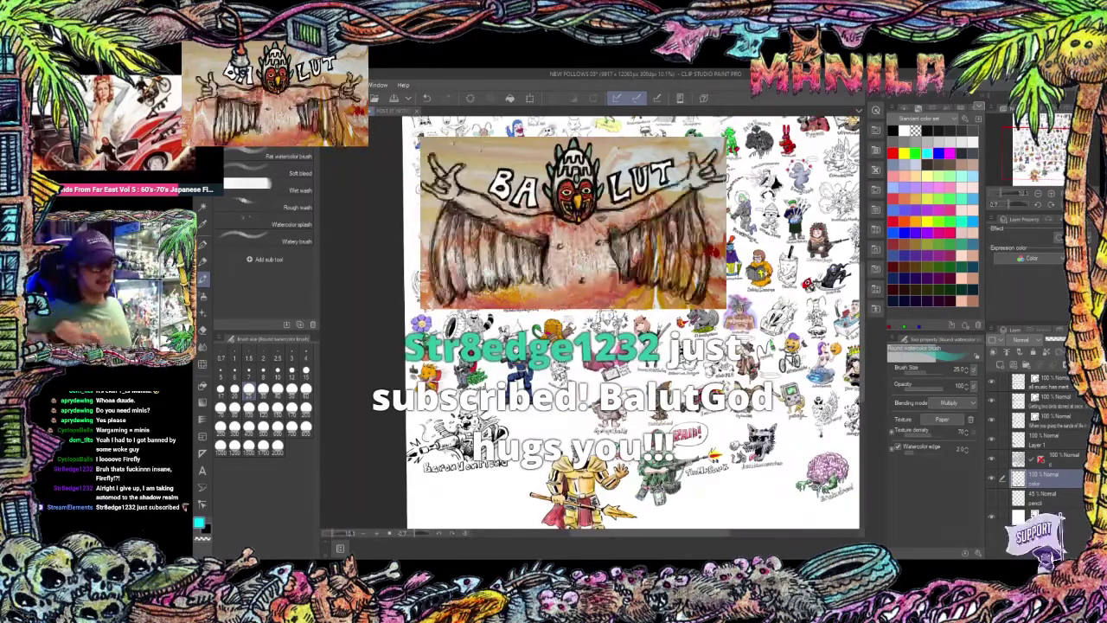
pyautogui.hotkey('ctrl', '+')
pyautogui.hotkey('ctrl', '+')
pyautogui.scroll(6, 442, 146)
pyautogui.moveTo(442, 145)
pyautogui.mouseDown()
pyautogui.moveTo(694, 402)
pyautogui.moveTo(433, 329)
pyautogui.mouseUp()
pyautogui.scroll(-2, 694, 402)
pyautogui.moveTo(770, 462); pyautogui.dragTo(554, 259)
pyautogui.moveTo(735, 467); pyautogui.dragTo(737, 175)
pyautogui.click(1056, 459)
pyautogui.press('p')
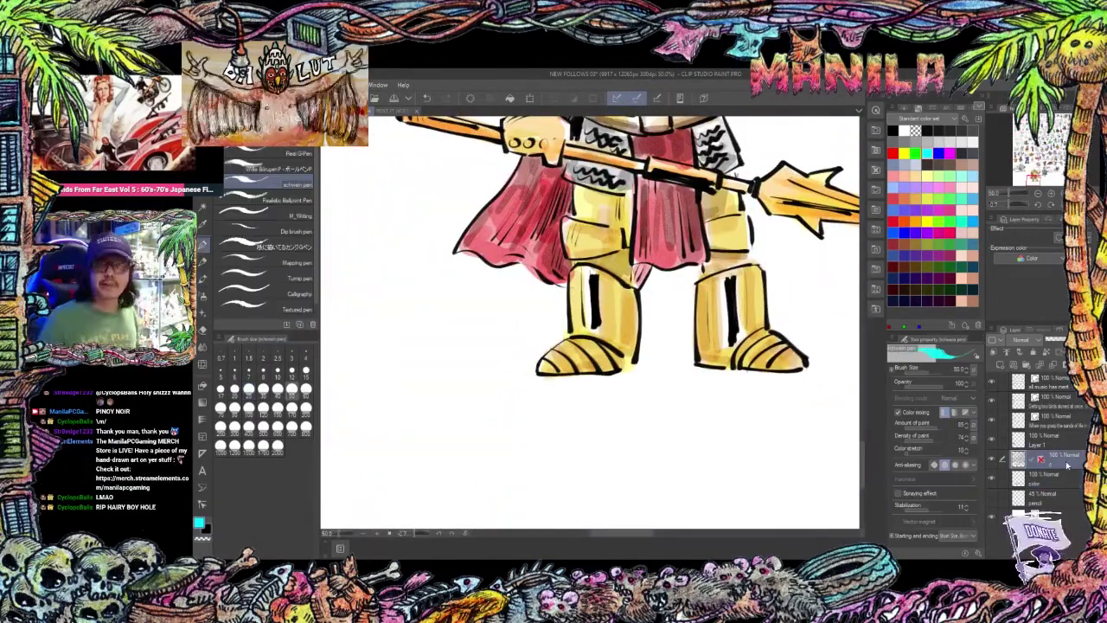
pyautogui.click(893, 131)
pyautogui.moveTo(496, 414); pyautogui.dragTo(503, 436)
pyautogui.moveTo(511, 410)
pyautogui.mouseDown()
pyautogui.moveTo(519, 442)
pyautogui.moveTo(556, 425)
pyautogui.mouseUp()
pyautogui.moveTo(566, 409); pyautogui.dragTo(577, 444)
pyautogui.moveTo(656, 400); pyautogui.dragTo(733, 424)
# Lasso the username lettering and transform it to fit beneath the warrior.
pyautogui.press('m')
pyautogui.moveTo(567, 383); pyautogui.dragTo(553, 385)
pyautogui.scroll(-1, 590, 399)
pyautogui.hotkey('ctrl', 't')
pyautogui.press('Return')
pyautogui.hotkey('ctrl', '-')
pyautogui.hotkey('ctrl', '-')
pyautogui.hotkey('ctrl', '-')
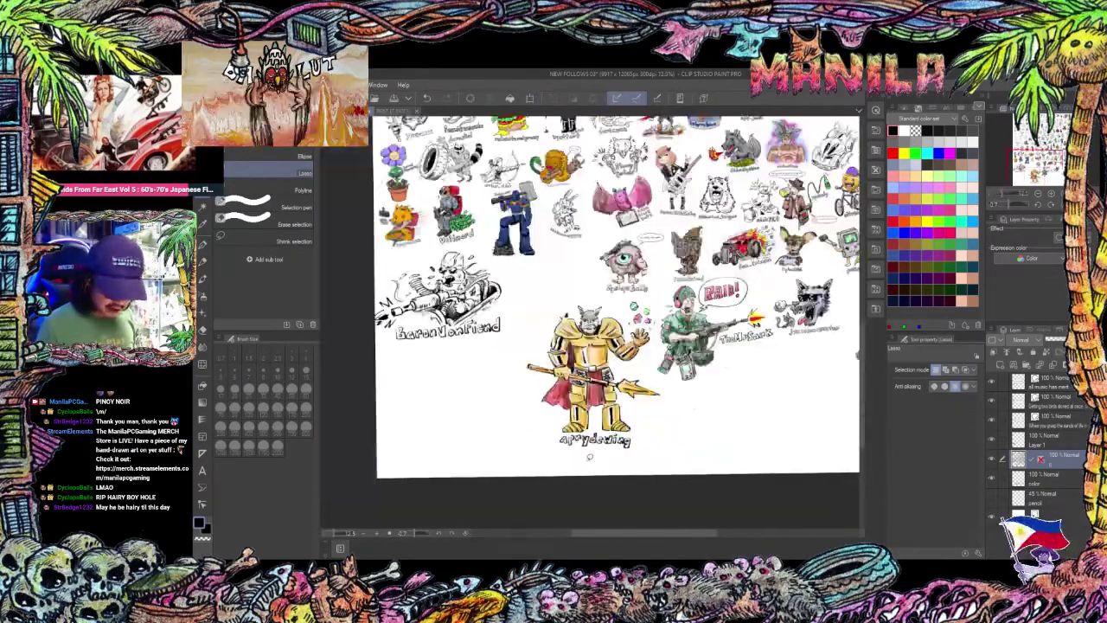
pyautogui.hotkey('ctrl', '+')
pyautogui.hotkey('ctrl', '+')
pyautogui.hotkey('ctrl', '+')
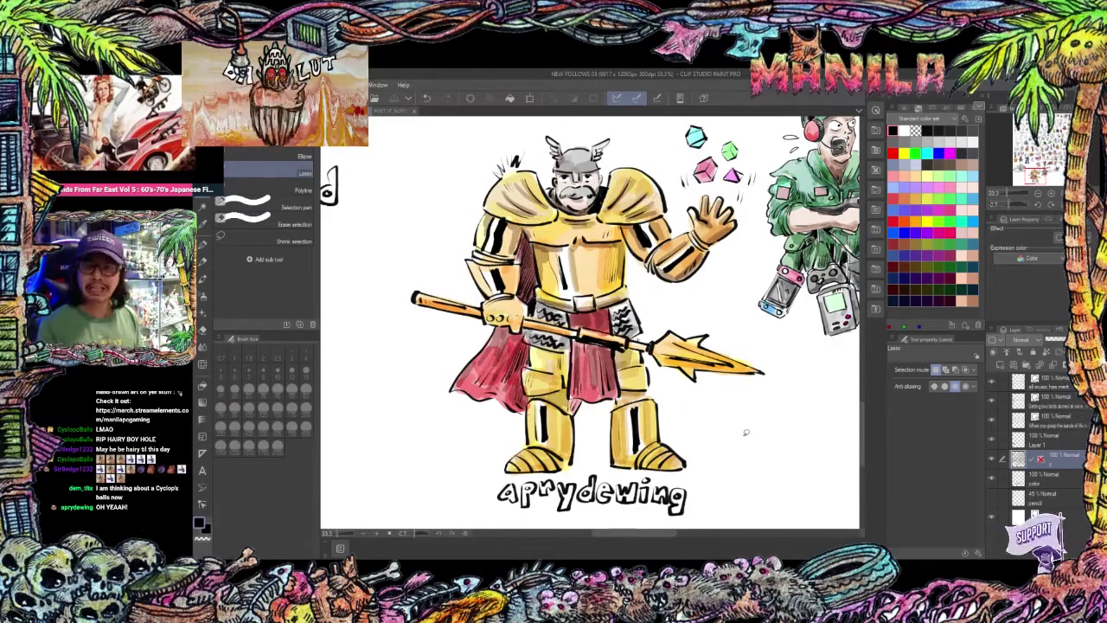
# Merge the color layer into the ink layer, then scale down and reposition the lassoed green soldier avatar.
pyautogui.hotkey('ctrl', '-')
pyautogui.scroll(-2, 554, 432)
pyautogui.scroll(2, 720, 366)
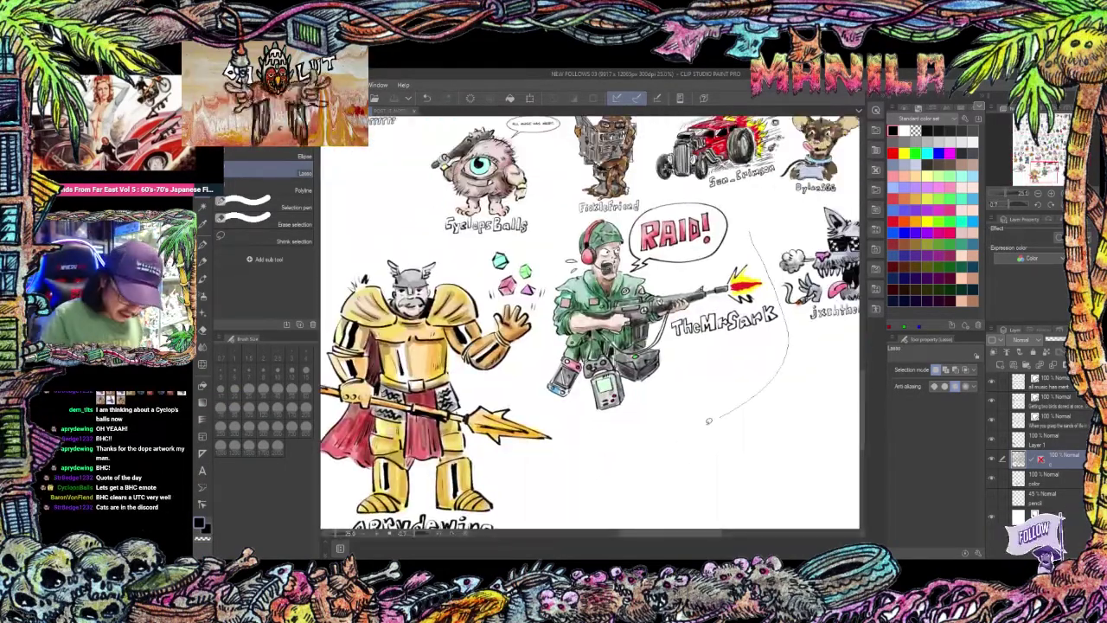
pyautogui.moveTo(639, 213); pyautogui.dragTo(629, 217)
pyautogui.keyDown('ctrl'); pyautogui.click(1059, 476); pyautogui.keyUp('ctrl')
pyautogui.hotkey('shift', 'alt', 'e')
pyautogui.hotkey('ctrl', 't')
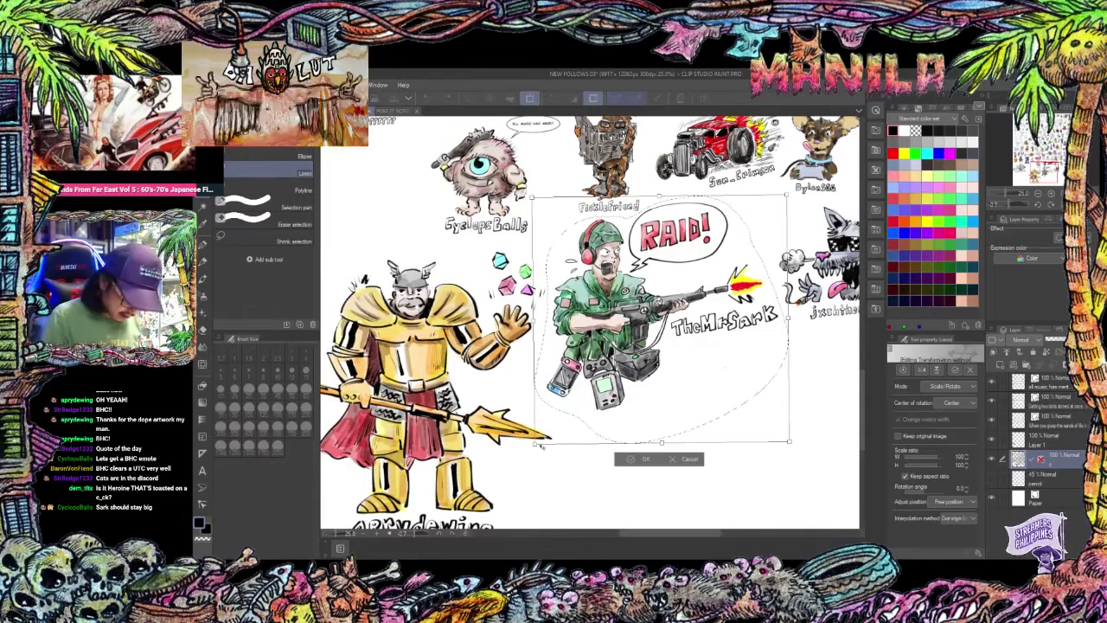
pyautogui.moveTo(535, 443); pyautogui.dragTo(617, 363)
pyautogui.moveTo(692, 315); pyautogui.dragTo(679, 319)
pyautogui.press('Return')
pyautogui.hotkey('ctrl', 'd')
# Lasso the finished warrior with its lettering and scale it down.
pyautogui.moveTo(692, 440); pyautogui.dragTo(775, 395)
pyautogui.moveTo(471, 197); pyautogui.dragTo(462, 200)
pyautogui.hotkey('ctrl', 't')
pyautogui.moveTo(654, 504)
pyautogui.mouseDown()
pyautogui.moveTo(547, 394)
pyautogui.moveTo(520, 277)
pyautogui.mouseUp()
pyautogui.press('Return')
# Scale down the uncolored gunner avatar beside the warrior and reposition it.
pyautogui.moveTo(432, 346); pyautogui.dragTo(660, 409)
pyautogui.moveTo(612, 262)
pyautogui.mouseDown()
pyautogui.moveTo(644, 430)
pyautogui.moveTo(611, 262)
pyautogui.mouseUp()
pyautogui.click(1039, 441)
pyautogui.click(560, 483)
pyautogui.moveTo(645, 468); pyautogui.dragTo(585, 413)
pyautogui.moveTo(545, 382); pyautogui.dragTo(573, 392)
pyautogui.click(459, 411)
pyautogui.hotkey('ctrl', 'd')
# Lasso the green soldier avatar on the ink layer and enlarge it.
pyautogui.moveTo(796, 363)
pyautogui.mouseDown()
pyautogui.moveTo(412, 388)
pyautogui.moveTo(345, 330)
pyautogui.mouseUp()
pyautogui.moveTo(617, 259)
pyautogui.mouseDown()
pyautogui.moveTo(546, 401)
pyautogui.moveTo(605, 262)
pyautogui.mouseUp()
pyautogui.click(1041, 460)
pyautogui.click(677, 454)
pyautogui.moveTo(541, 440); pyautogui.dragTo(472, 508)
pyautogui.moveTo(684, 444); pyautogui.dragTo(692, 440)
pyautogui.click(583, 519)
pyautogui.hotkey('ctrl', 'd')
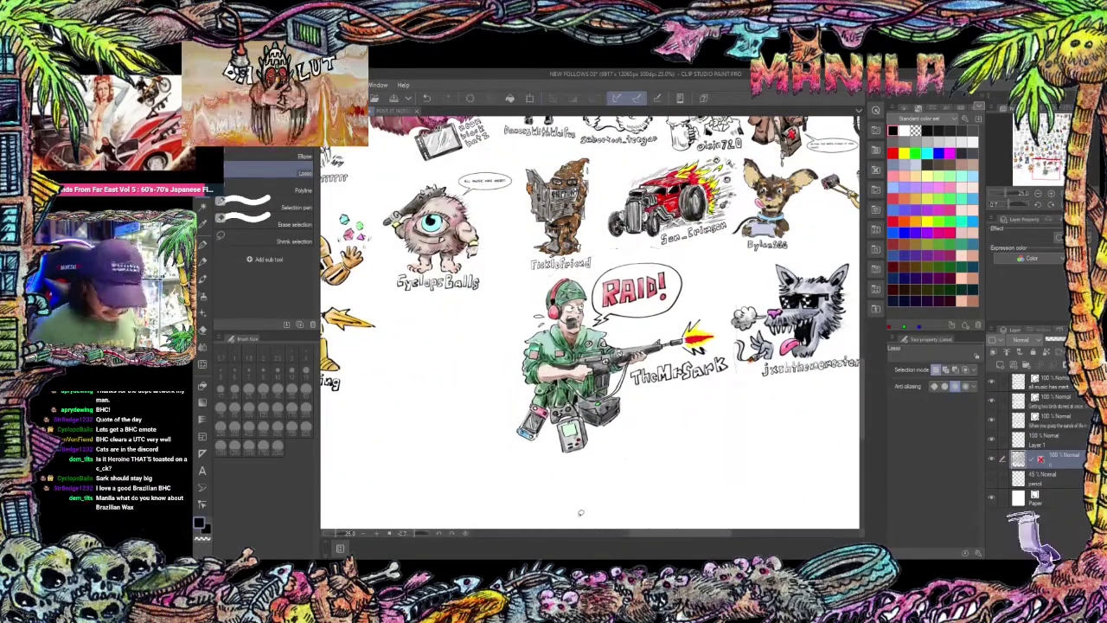
# Scale down the pink brain avatar and move it up toward the canvas edge.
pyautogui.scroll(-2, 577, 467)
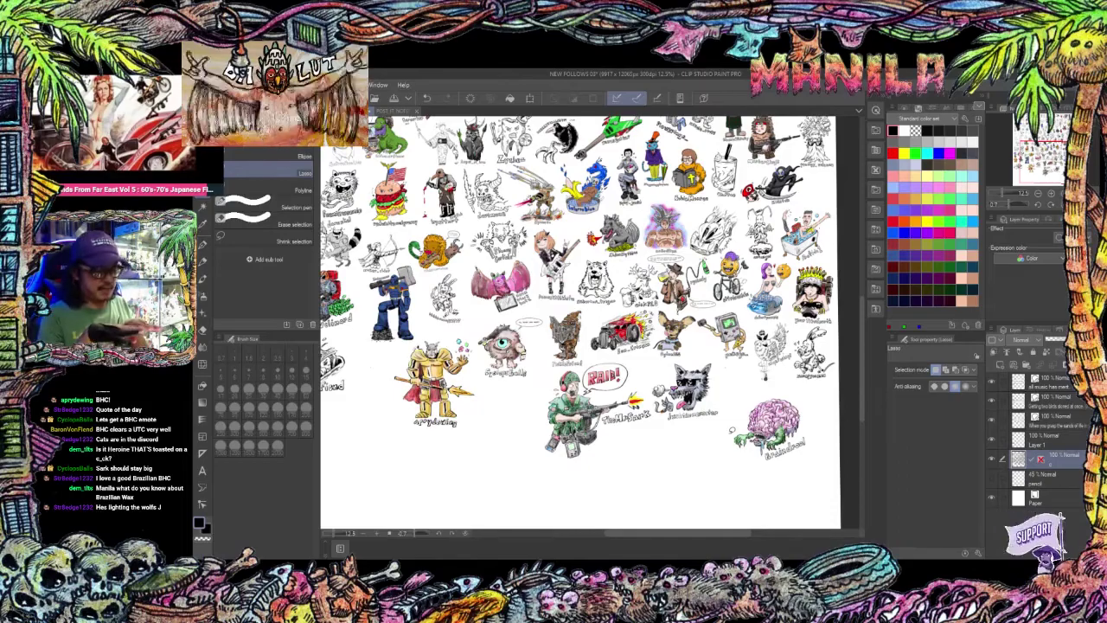
pyautogui.scroll(-2, 733, 428)
pyautogui.scroll(2, 733, 428)
pyautogui.scroll(2, 733, 428)
pyautogui.moveTo(735, 428); pyautogui.dragTo(543, 353)
pyautogui.click(705, 485)
pyautogui.moveTo(742, 465); pyautogui.dragTo(710, 439)
pyautogui.moveTo(640, 372); pyautogui.dragTo(722, 339)
pyautogui.click(693, 416)
# Lasso the gray wolf avatar, scale it down and move it closer to the soldier's rifle.
pyautogui.moveTo(484, 229); pyautogui.dragTo(471, 230)
pyautogui.click(552, 401)
pyautogui.moveTo(582, 385); pyautogui.dragTo(545, 353)
pyautogui.moveTo(484, 303); pyautogui.dragTo(468, 302)
pyautogui.moveTo(453, 393)
pyautogui.mouseDown()
pyautogui.moveTo(671, 425)
pyautogui.moveTo(516, 339)
pyautogui.mouseUp()
# Erase the leftover sketch in a lassoed area around the wolf and brain on the pencil layer, and ready the mechanical pencil.
pyautogui.click(992, 478)
pyautogui.moveTo(799, 346); pyautogui.dragTo(794, 356)
pyautogui.press('Delete')
pyautogui.hotkey('ctrl', 'z')
pyautogui.click(1041, 478)
pyautogui.press('Delete')
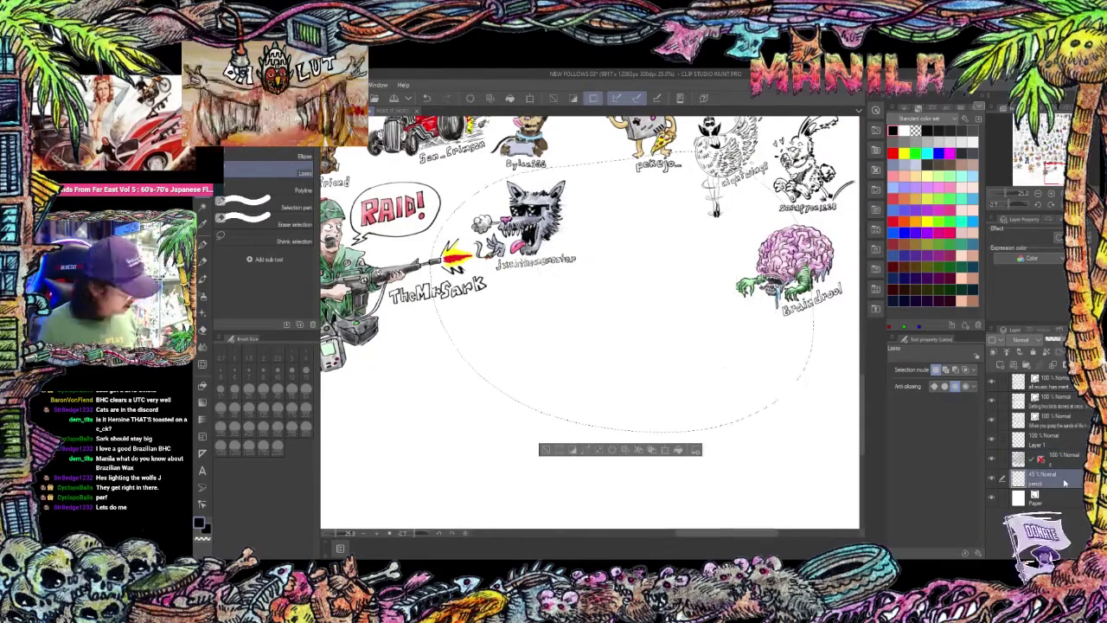
pyautogui.press('p')
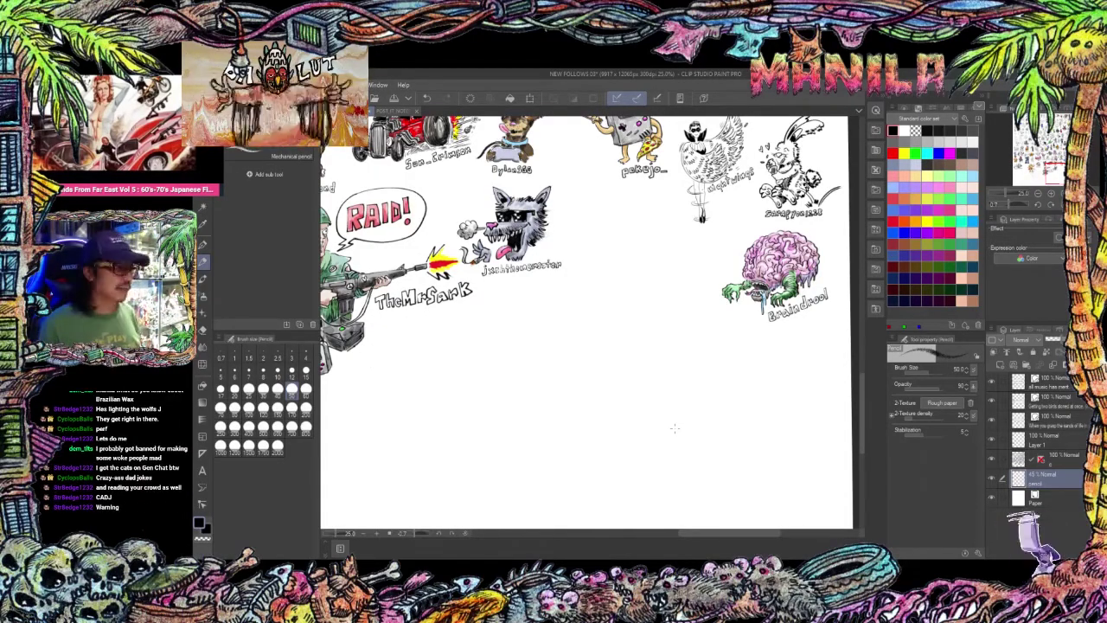
# Reduce the mechanical pencil to size 30 and rough out a furry, pointy-eared head in the empty space below the gray wolf.
pyautogui.hotkey('ctrl', '+')
pyautogui.hotkey('ctrl', '+')
pyautogui.moveTo(499, 303); pyautogui.dragTo(512, 326)
pyautogui.moveTo(499, 302)
pyautogui.mouseDown()
pyautogui.moveTo(521, 314)
pyautogui.moveTo(594, 278)
pyautogui.moveTo(601, 306)
pyautogui.mouseUp()
pyautogui.press('[')
pyautogui.press('[')
pyautogui.press('e')
pyautogui.press('p')
pyautogui.moveTo(510, 325); pyautogui.dragTo(507, 367)
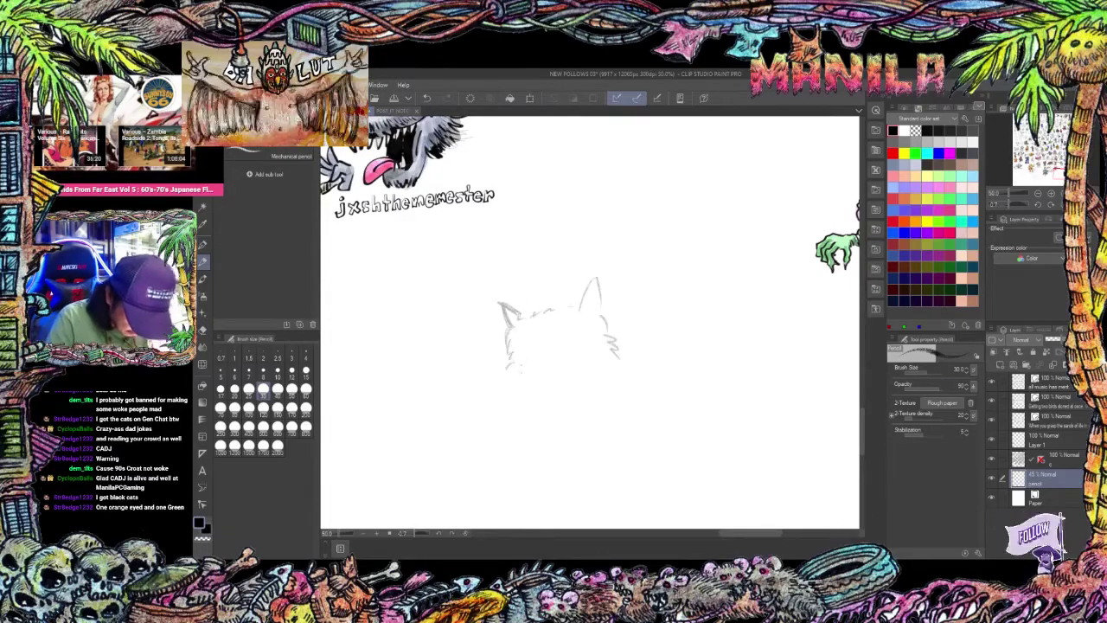
# Clear the pencil marks in a large lassoed area beneath the golden warrior and cyclops avatars, and deselect.
pyautogui.hotkey('ctrl', '-')
pyautogui.hotkey('ctrl', '-')
pyautogui.moveTo(398, 285); pyautogui.dragTo(778, 285)
pyautogui.moveTo(588, 415); pyautogui.dragTo(595, 251)
pyautogui.press('m')
pyautogui.moveTo(578, 199); pyautogui.dragTo(597, 207)
pyautogui.press('Delete')
pyautogui.moveTo(597, 286); pyautogui.dragTo(589, 346)
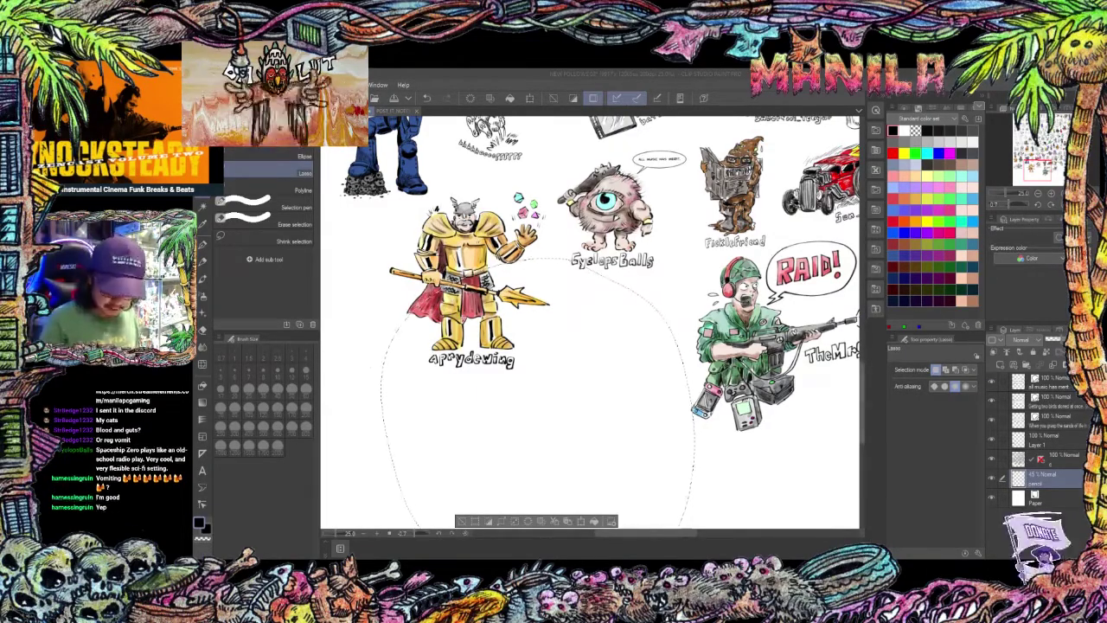
pyautogui.hotkey('ctrl', 'd')
# Erase the rough furry head and sketch a cat head with two ears and a frowning face in its place.
pyautogui.moveTo(337, 311); pyautogui.dragTo(704, 407)
pyautogui.scroll(-5, 637, 428)
pyautogui.scroll(2, 637, 428)
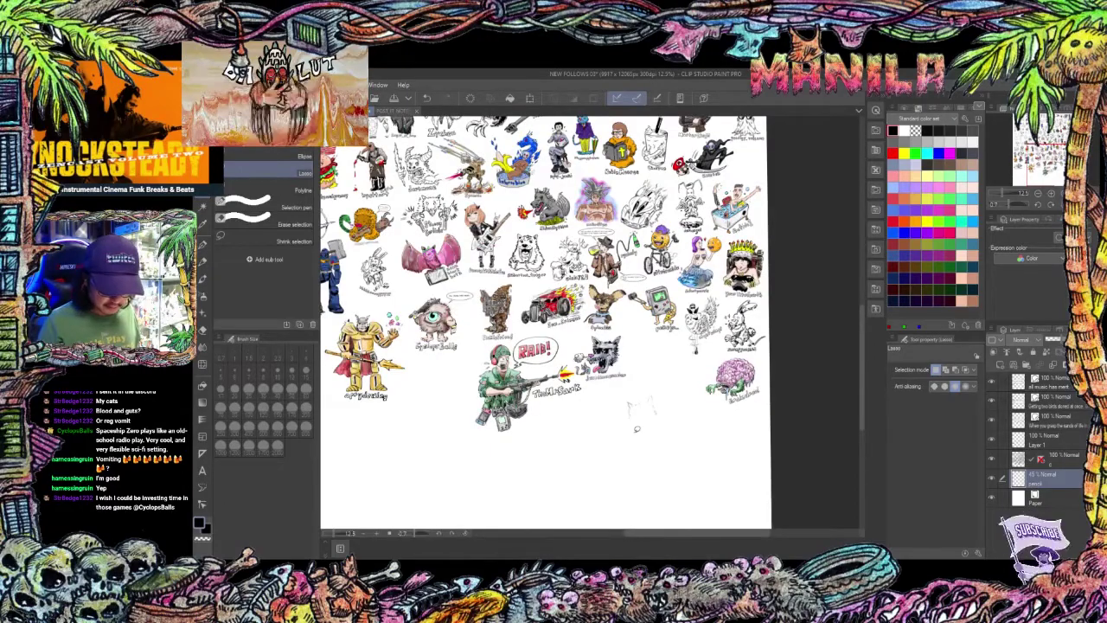
pyautogui.moveTo(601, 446); pyautogui.dragTo(659, 391)
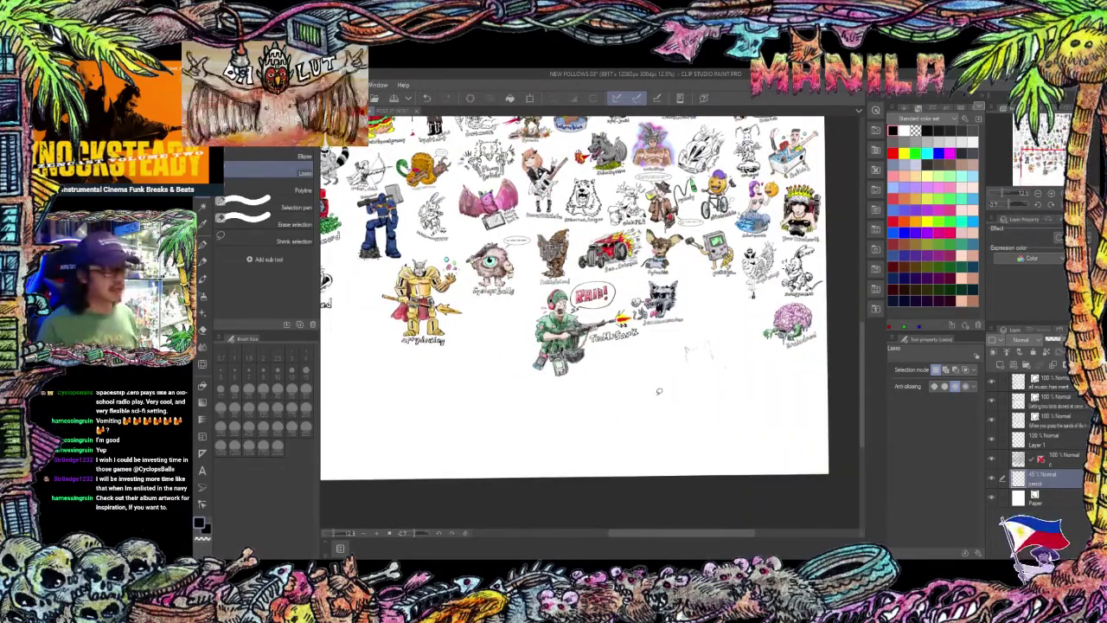
pyautogui.scroll(4, 658, 391)
pyautogui.moveTo(694, 235); pyautogui.dragTo(687, 254)
pyautogui.press('e')
pyautogui.moveTo(587, 303)
pyautogui.mouseDown()
pyautogui.moveTo(666, 282)
pyautogui.moveTo(590, 293)
pyautogui.moveTo(604, 306)
pyautogui.mouseUp()
pyautogui.press('p')
pyautogui.press('p')
pyautogui.moveTo(533, 326); pyautogui.dragTo(530, 368)
pyautogui.moveTo(623, 325); pyautogui.dragTo(617, 372)
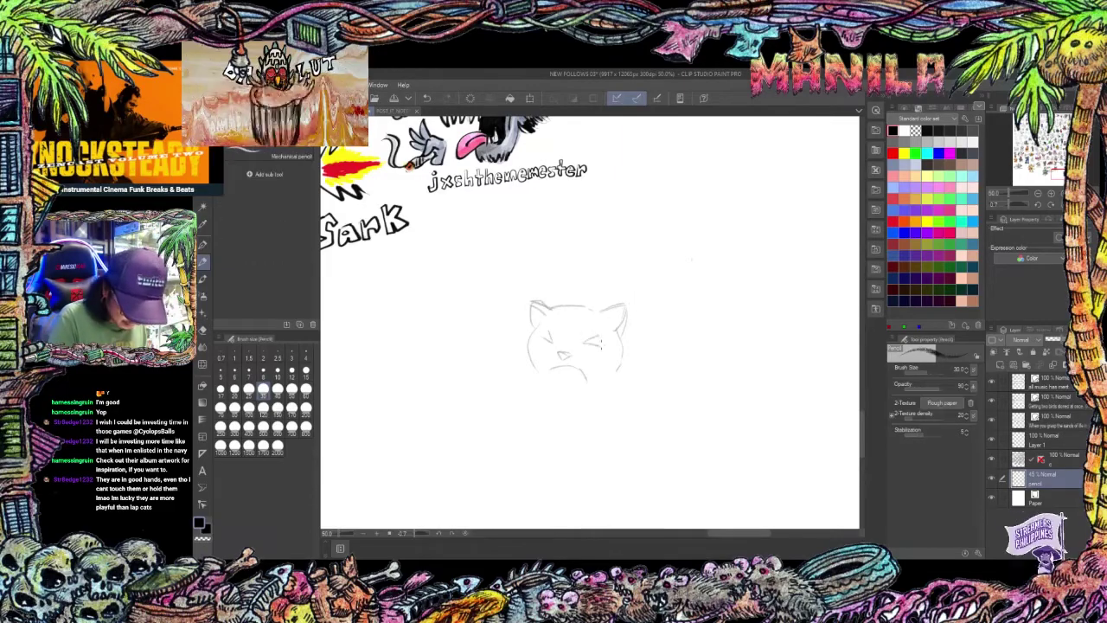
# Sketch whiskers on both sides of the cat's face and a stream line coming from its mouth.
pyautogui.moveTo(493, 350); pyautogui.dragTo(526, 352)
pyautogui.moveTo(492, 366); pyautogui.dragTo(528, 361)
pyautogui.moveTo(620, 344); pyautogui.dragTo(649, 332)
pyautogui.moveTo(621, 349); pyautogui.dragTo(650, 354)
pyautogui.moveTo(618, 358); pyautogui.dragTo(645, 374)
pyautogui.moveTo(586, 372); pyautogui.dragTo(558, 422)
pyautogui.scroll(-1, 526, 341)
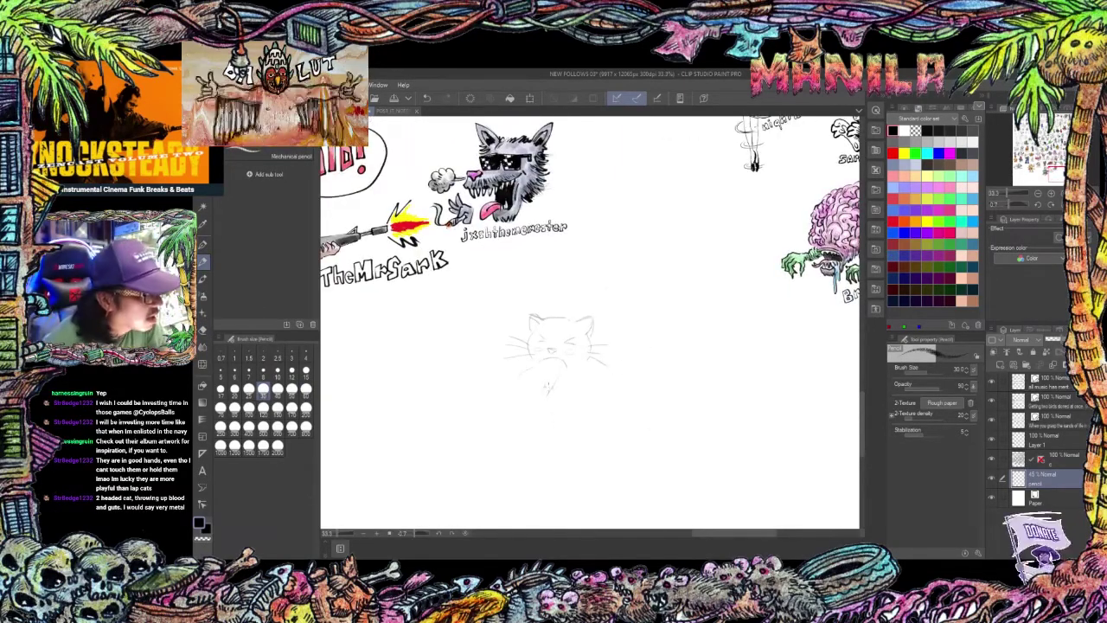
# Redraw the cat's eyes as round and sketch a tilted second cat head with face and whiskers beside it.
pyautogui.hotkey('ctrl', '+')
pyautogui.press('e')
pyautogui.press('p')
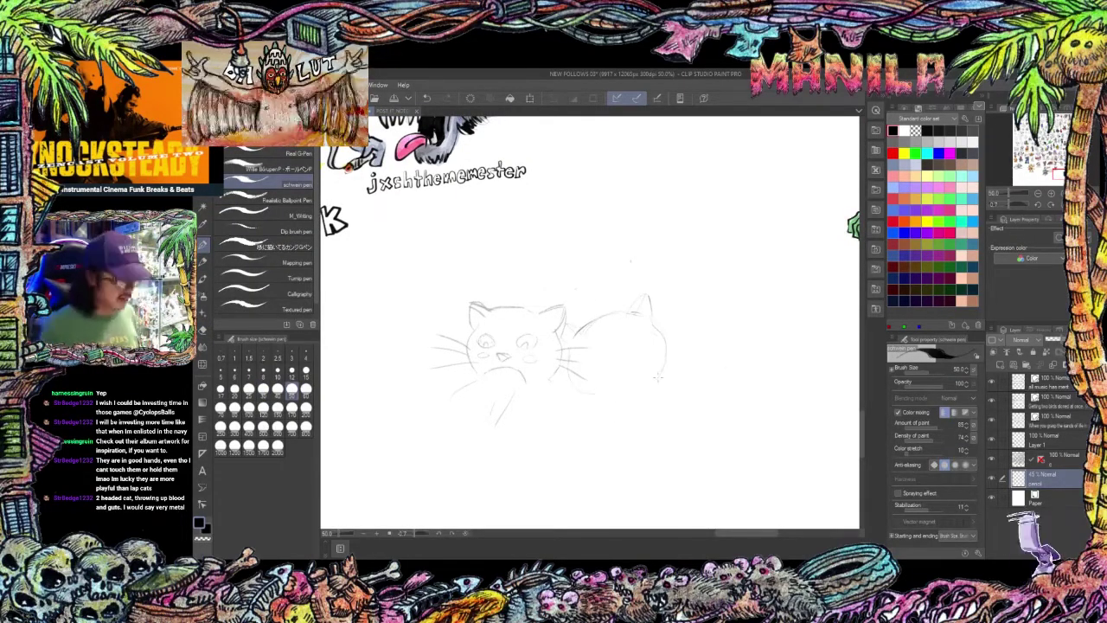
pyautogui.moveTo(617, 361); pyautogui.dragTo(639, 339)
pyautogui.press('p')
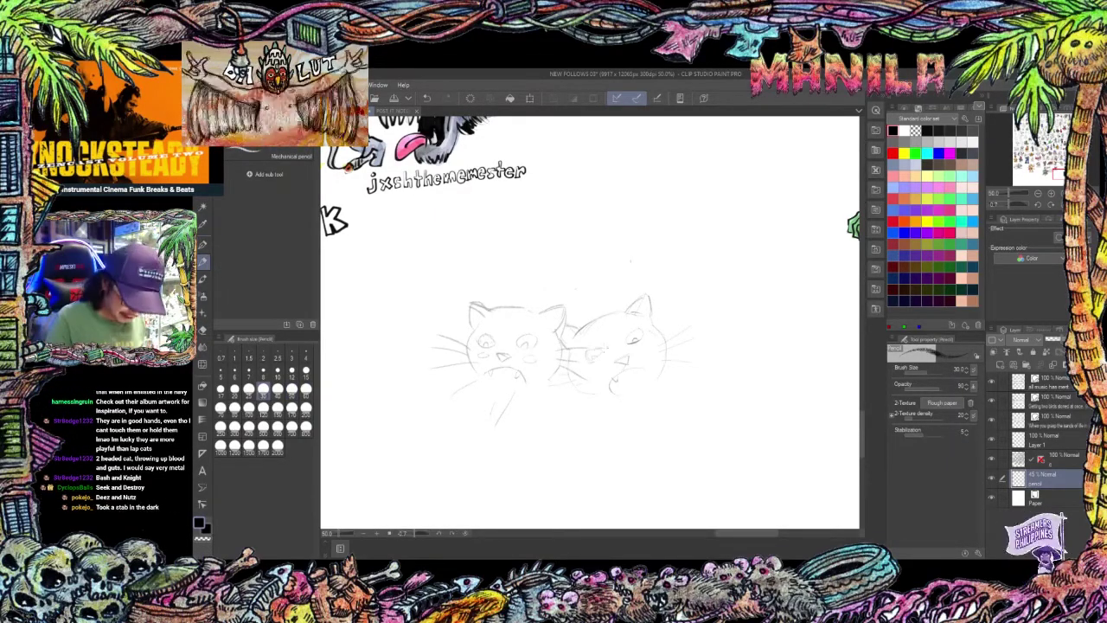
pyautogui.press('p')
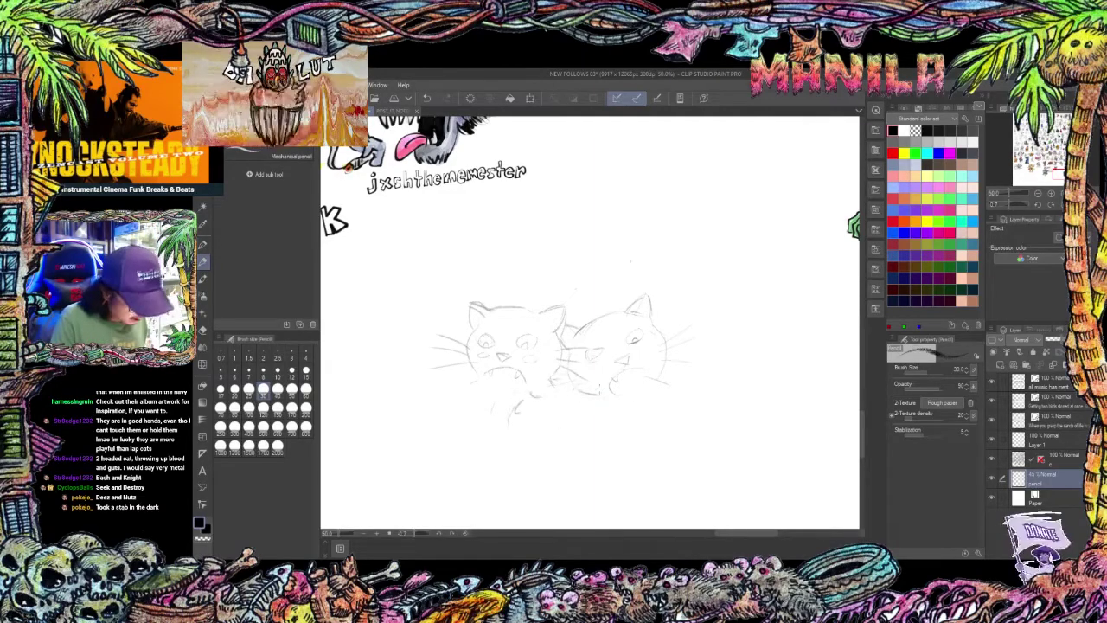
# Erase the mouth stream line and sketch the shared torso, shoulders and an arm ending in a clawed paw.
pyautogui.press('e')
pyautogui.moveTo(525, 403); pyautogui.dragTo(506, 422)
pyautogui.press('p')
pyautogui.moveTo(607, 404)
pyautogui.mouseDown()
pyautogui.moveTo(619, 424)
pyautogui.moveTo(637, 382)
pyautogui.mouseUp()
pyautogui.moveTo(543, 364); pyautogui.dragTo(523, 370)
pyautogui.moveTo(553, 406); pyautogui.dragTo(556, 370)
pyautogui.moveTo(525, 343); pyautogui.dragTo(522, 393)
pyautogui.moveTo(538, 403); pyautogui.dragTo(558, 423)
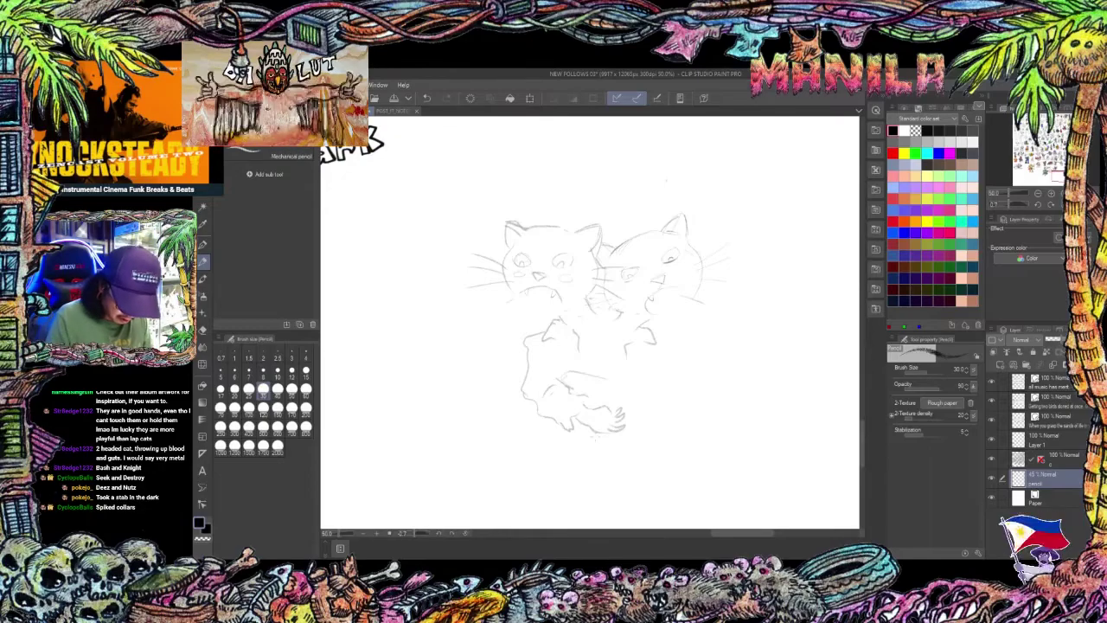
# Sketch spikes on the cats' collars and a V-shaped electric guitar with a long neck across the body.
pyautogui.moveTo(562, 377); pyautogui.dragTo(683, 410)
pyautogui.moveTo(674, 426); pyautogui.dragTo(563, 476)
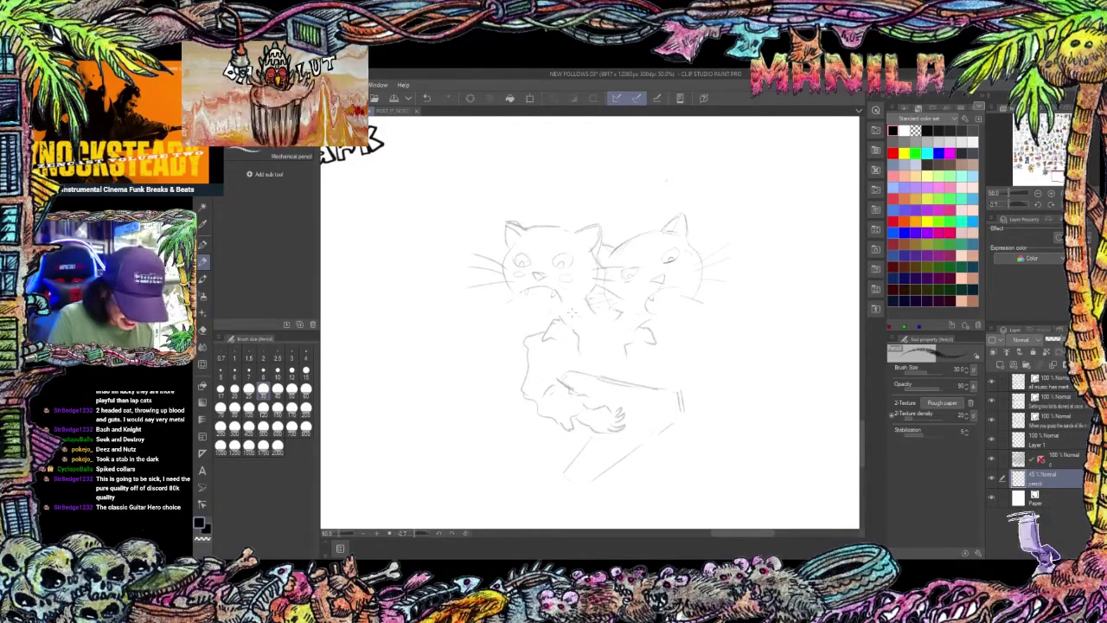
pyautogui.moveTo(612, 325); pyautogui.dragTo(636, 316)
pyautogui.moveTo(602, 310)
pyautogui.mouseDown()
pyautogui.moveTo(591, 321)
pyautogui.moveTo(632, 340)
pyautogui.mouseUp()
pyautogui.scroll(-1, 675, 294)
pyautogui.scroll(2, 692, 329)
pyautogui.moveTo(522, 400); pyautogui.dragTo(482, 456)
pyautogui.moveTo(624, 388); pyautogui.dragTo(523, 458)
pyautogui.moveTo(631, 347); pyautogui.dragTo(719, 324)
pyautogui.moveTo(589, 368)
pyautogui.mouseDown()
pyautogui.moveTo(719, 332)
pyautogui.moveTo(750, 348)
pyautogui.mouseUp()
# Lasso the sketched guitar, rotate it and move it up against the cats' torso, and deselect.
pyautogui.scroll(-1, 648, 337)
pyautogui.press('m')
pyautogui.moveTo(577, 305); pyautogui.dragTo(573, 303)
pyautogui.hotkey('ctrl', 't')
pyautogui.moveTo(620, 367); pyautogui.dragTo(587, 375)
pyautogui.moveTo(755, 267); pyautogui.dragTo(729, 231)
pyautogui.moveTo(657, 395); pyautogui.dragTo(660, 370)
pyautogui.click(573, 471)
pyautogui.hotkey('ctrl', 'd')
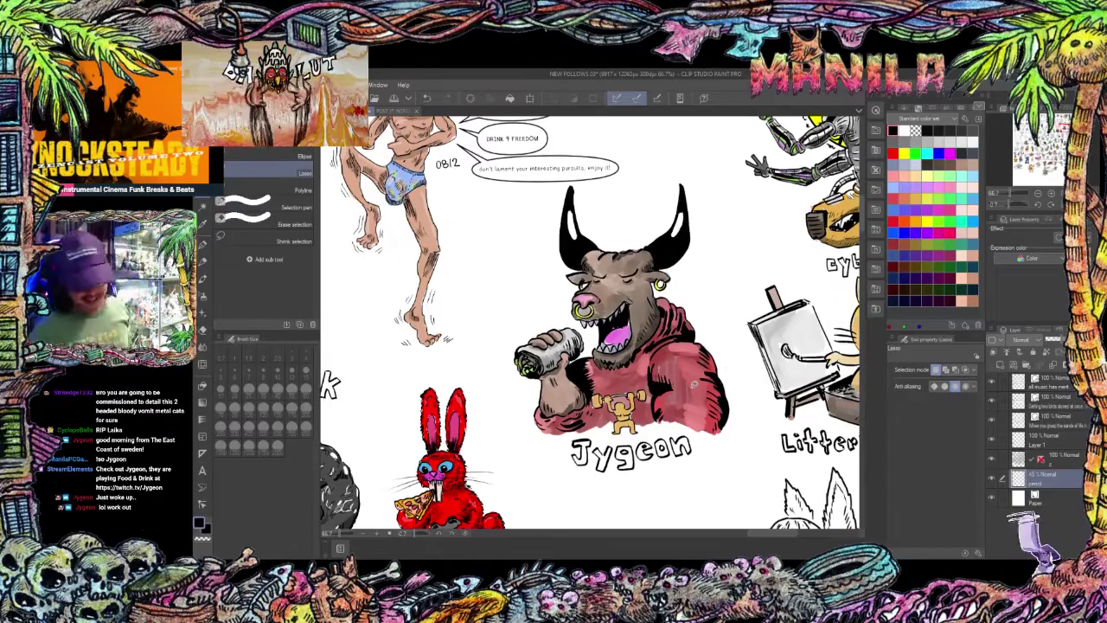
# Refine the guitar's body corner and neck with the mechanical pencil and sketch a pointed headstock at the neck's end.
pyautogui.scroll(-2, 693, 384)
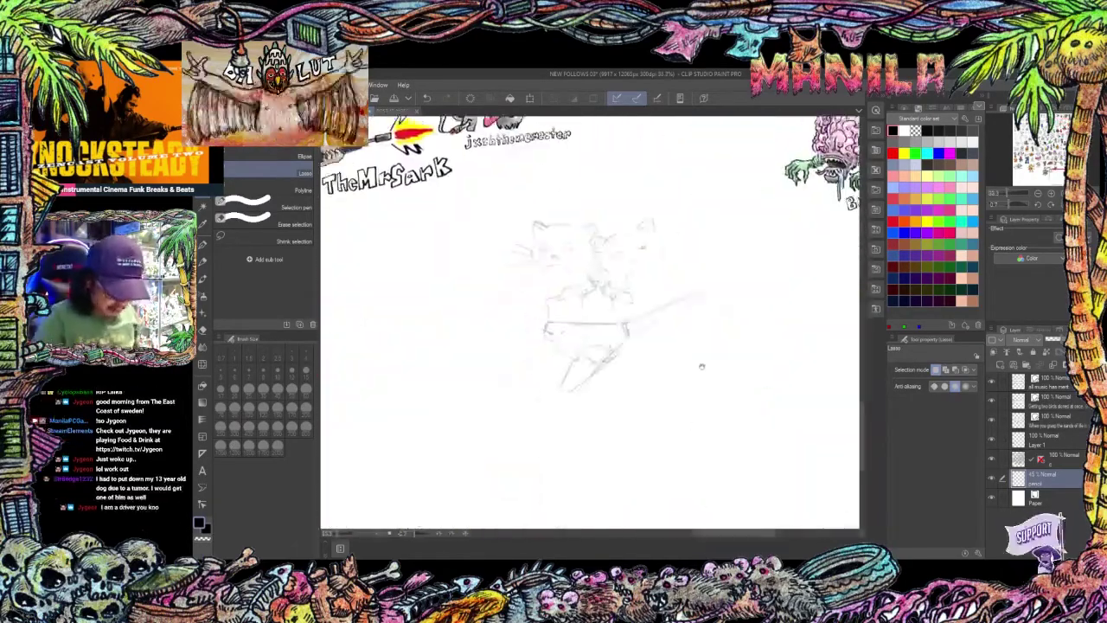
pyautogui.scroll(2, 590, 316)
pyautogui.press('p')
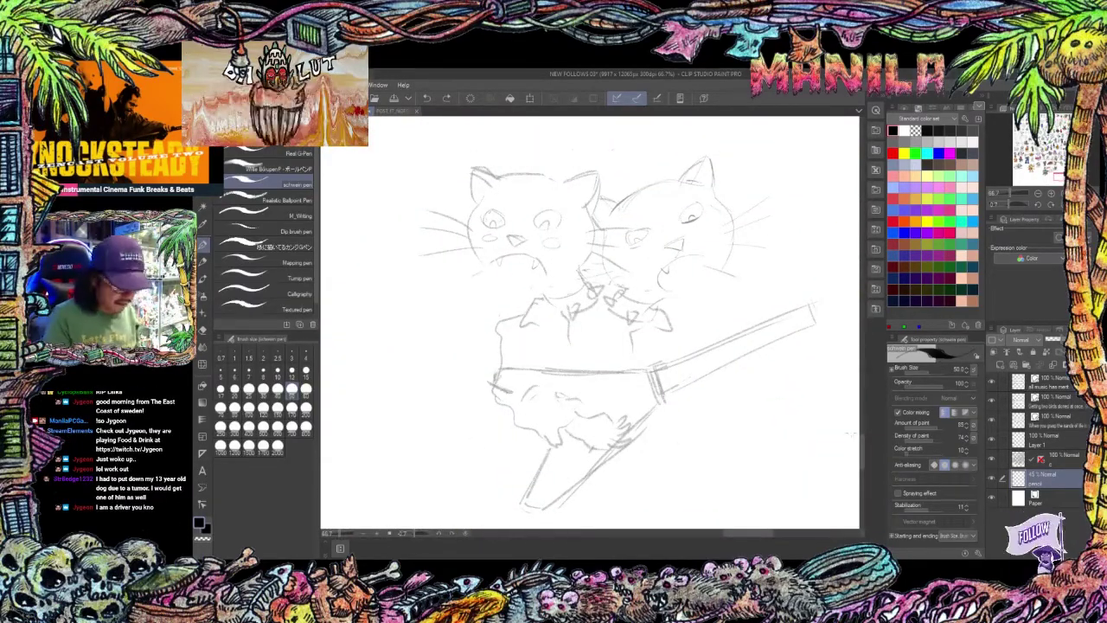
pyautogui.press('p')
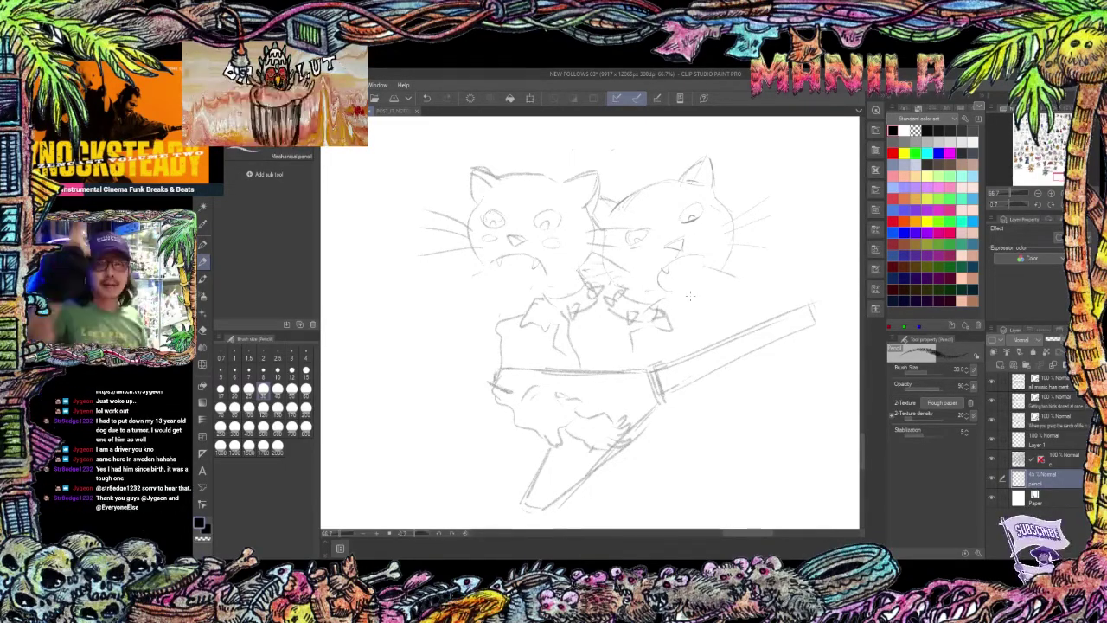
pyautogui.moveTo(495, 367); pyautogui.dragTo(513, 386)
pyautogui.moveTo(692, 363)
pyautogui.mouseDown()
pyautogui.moveTo(657, 361)
pyautogui.moveTo(774, 307)
pyautogui.mouseUp()
pyautogui.moveTo(775, 303); pyautogui.dragTo(784, 318)
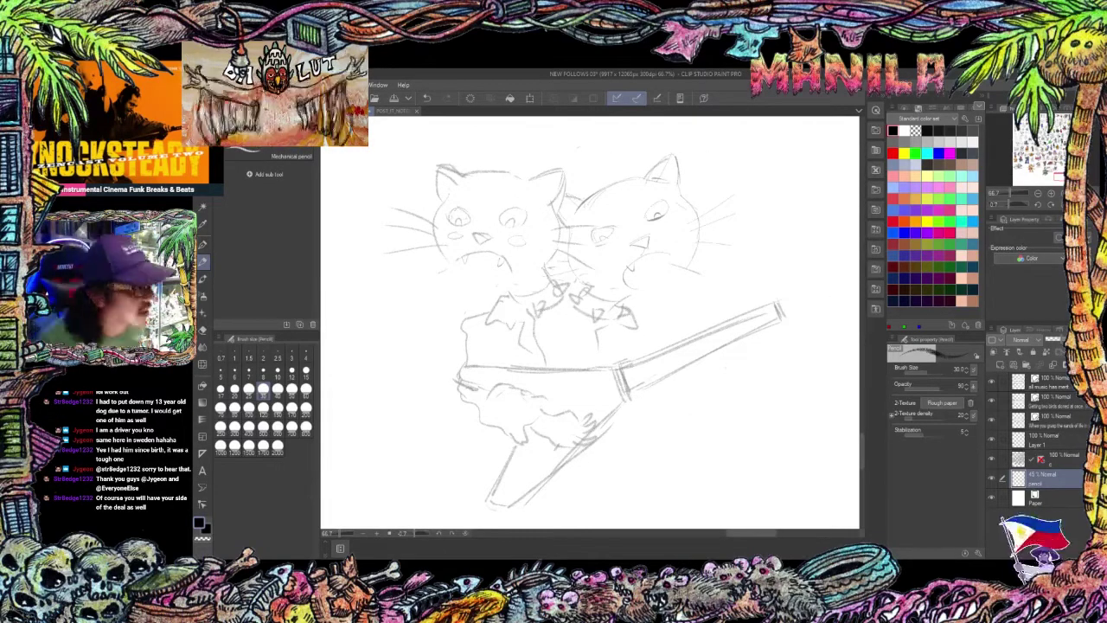
pyautogui.moveTo(846, 430); pyautogui.dragTo(776, 438)
pyautogui.moveTo(714, 297); pyautogui.dragTo(776, 287)
pyautogui.moveTo(776, 286); pyautogui.dragTo(720, 325)
# Sketch the second arm bent behind the guitar neck, ending in a raised hand making devil horns.
pyautogui.moveTo(562, 325)
pyautogui.mouseDown()
pyautogui.moveTo(583, 359)
pyautogui.moveTo(601, 347)
pyautogui.mouseUp()
pyautogui.moveTo(648, 300); pyautogui.dragTo(639, 326)
pyautogui.moveTo(608, 362); pyautogui.dragTo(583, 414)
pyautogui.moveTo(616, 379); pyautogui.dragTo(622, 390)
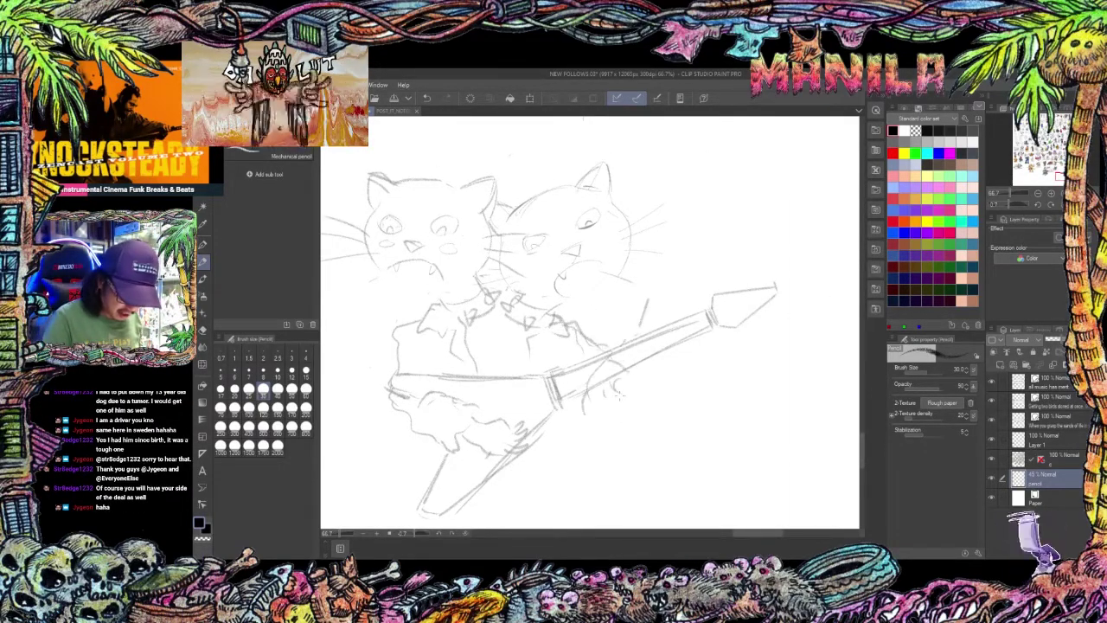
pyautogui.moveTo(645, 284); pyautogui.dragTo(661, 308)
pyautogui.moveTo(666, 290); pyautogui.dragTo(709, 263)
pyautogui.moveTo(693, 301); pyautogui.dragTo(644, 391)
# Sketch pointed, flared garment flaps on both sides of the cats' waist.
pyautogui.moveTo(621, 400)
pyautogui.mouseDown()
pyautogui.moveTo(671, 361)
pyautogui.moveTo(659, 405)
pyautogui.mouseUp()
pyautogui.moveTo(659, 404)
pyautogui.mouseDown()
pyautogui.moveTo(670, 425)
pyautogui.moveTo(732, 360)
pyautogui.mouseUp()
pyautogui.moveTo(715, 381); pyautogui.dragTo(692, 416)
pyautogui.moveTo(459, 389); pyautogui.dragTo(410, 408)
pyautogui.moveTo(410, 408); pyautogui.dragTo(470, 444)
pyautogui.moveTo(555, 289); pyautogui.dragTo(606, 257)
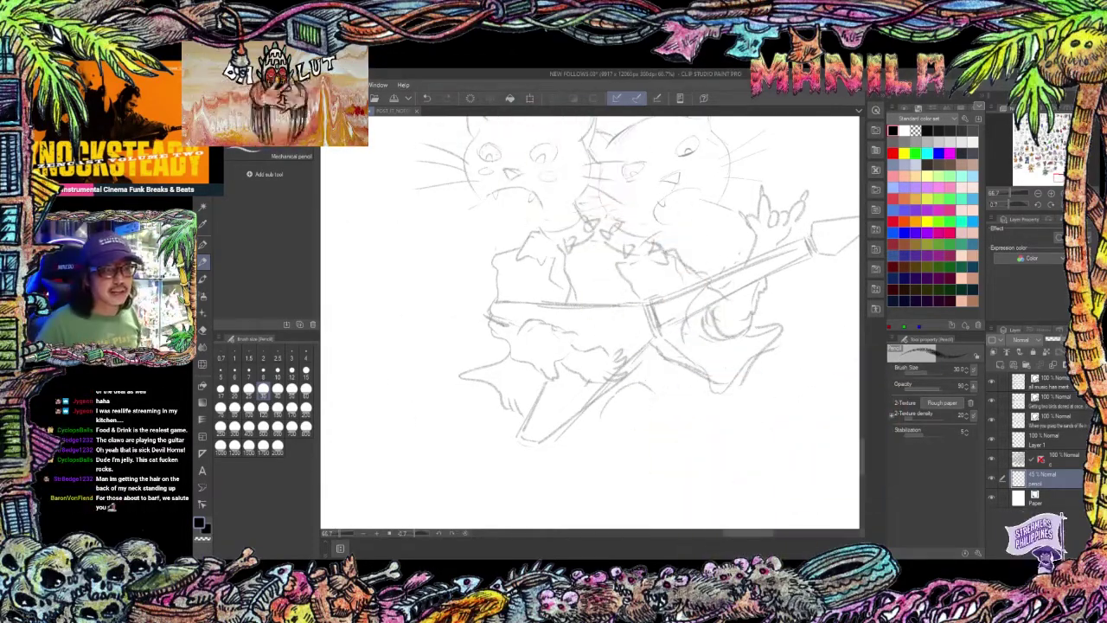
# Sketch the cats' two legs with ankle cuffs and clawed feet below the guitar.
pyautogui.scroll(-2, 589, 322)
pyautogui.moveTo(389, 346); pyautogui.dragTo(821, 346)
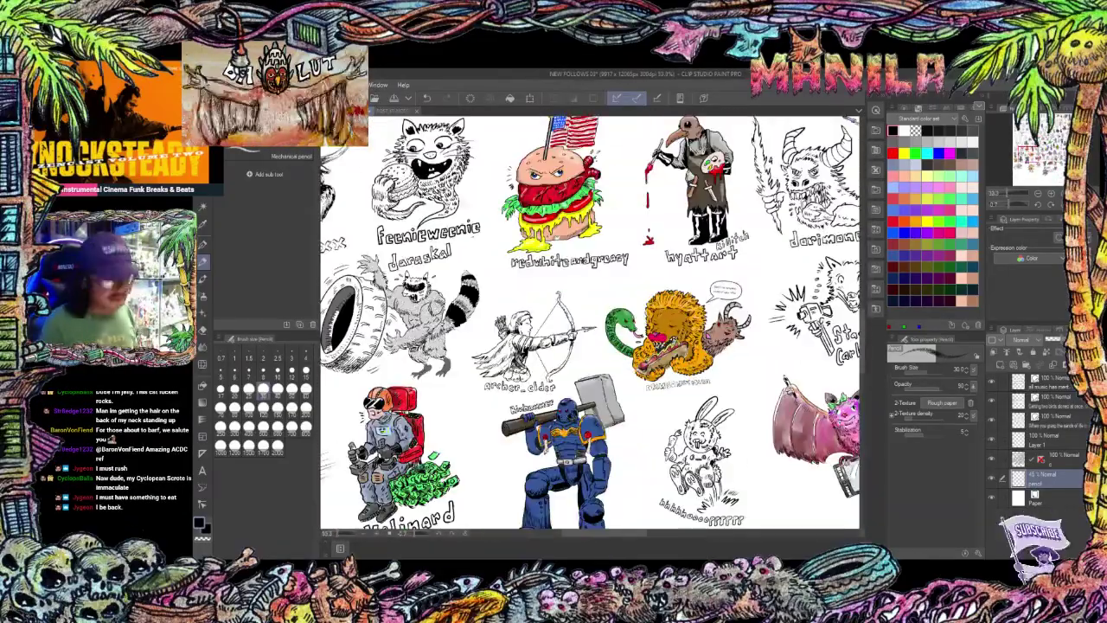
pyautogui.moveTo(664, 434); pyautogui.dragTo(696, 442)
pyautogui.moveTo(589, 451); pyautogui.dragTo(611, 456)
pyautogui.moveTo(587, 453); pyautogui.dragTo(567, 470)
pyautogui.moveTo(593, 463); pyautogui.dragTo(582, 472)
pyautogui.moveTo(543, 336); pyautogui.dragTo(578, 309)
pyautogui.moveTo(581, 311); pyautogui.dragTo(588, 328)
# Lasso each cat head in turn, nudge it down toward the shoulders, deselect and return to the mechanical pencil.
pyautogui.press('m')
pyautogui.moveTo(501, 274); pyautogui.dragTo(624, 298)
pyautogui.hotkey('ctrl', 't')
pyautogui.moveTo(572, 247); pyautogui.dragTo(581, 263)
pyautogui.press('Return')
pyautogui.moveTo(642, 216)
pyautogui.mouseDown()
pyautogui.moveTo(669, 302)
pyautogui.moveTo(639, 226)
pyautogui.mouseUp()
pyautogui.hotkey('ctrl', 't')
pyautogui.moveTo(689, 250); pyautogui.dragTo(674, 270)
pyautogui.press('Return')
pyautogui.hotkey('ctrl', 'd')
pyautogui.moveTo(736, 398); pyautogui.dragTo(754, 348)
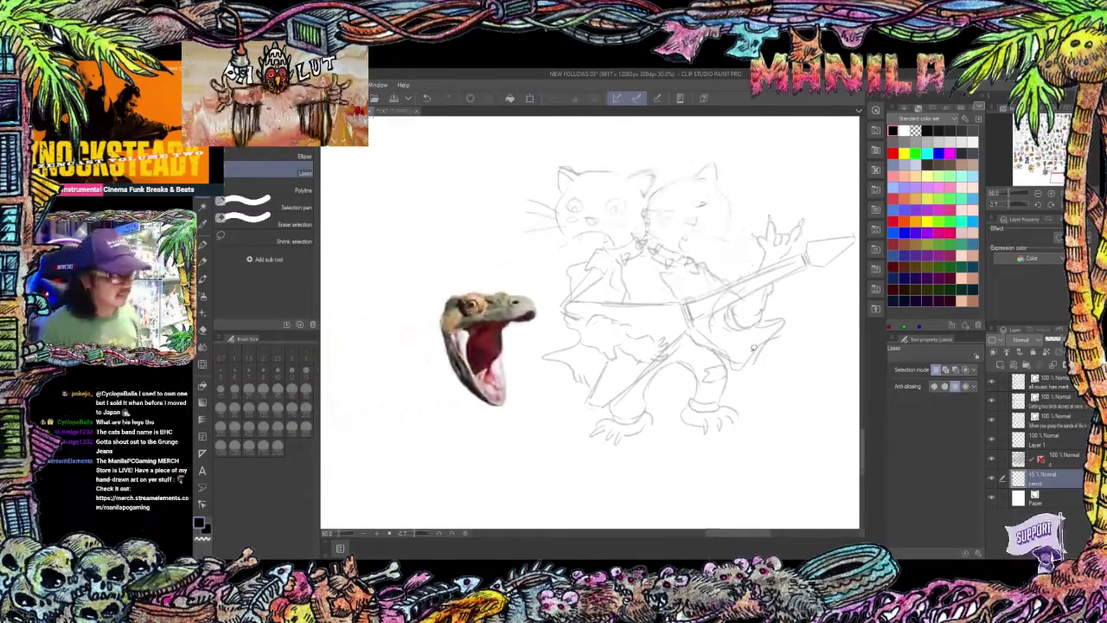
pyautogui.press('p')
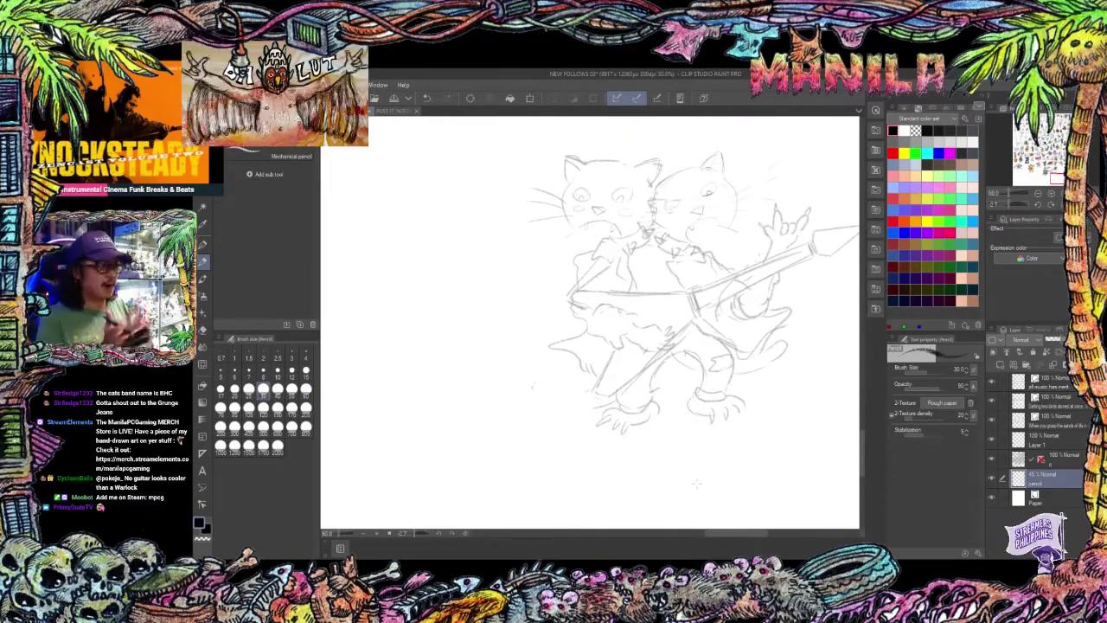
# Examine the penguin drawing in the sticky-notes document and its colored avatar on the follower canvas.
pyautogui.click(394, 110)
pyautogui.scroll(3, 593, 286)
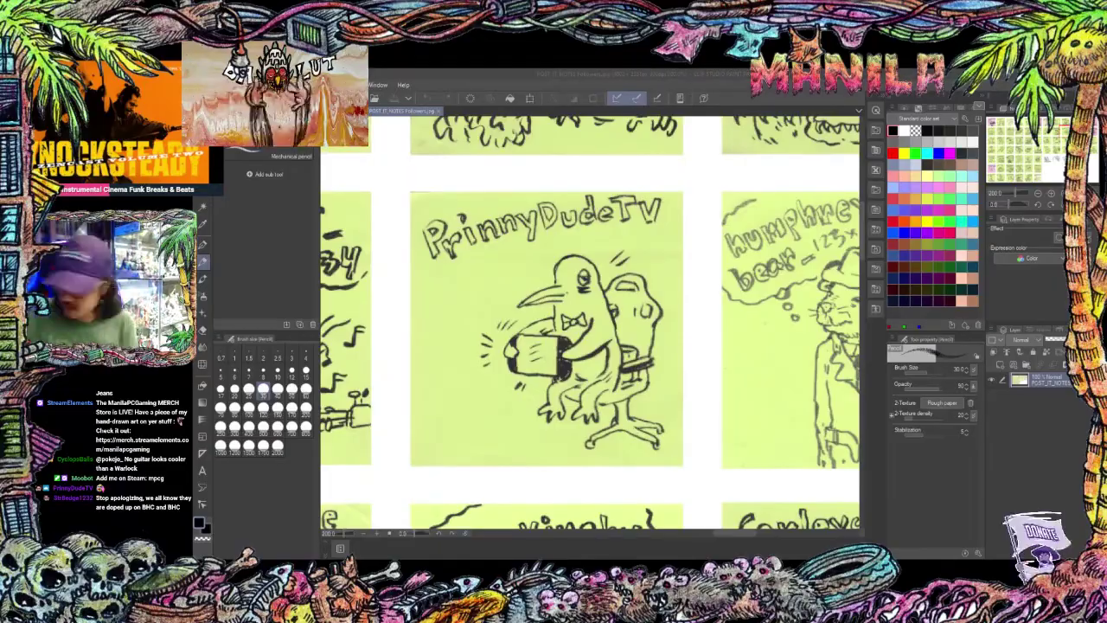
pyautogui.moveTo(649, 513); pyautogui.dragTo(698, 300)
pyautogui.scroll(5, 589, 322)
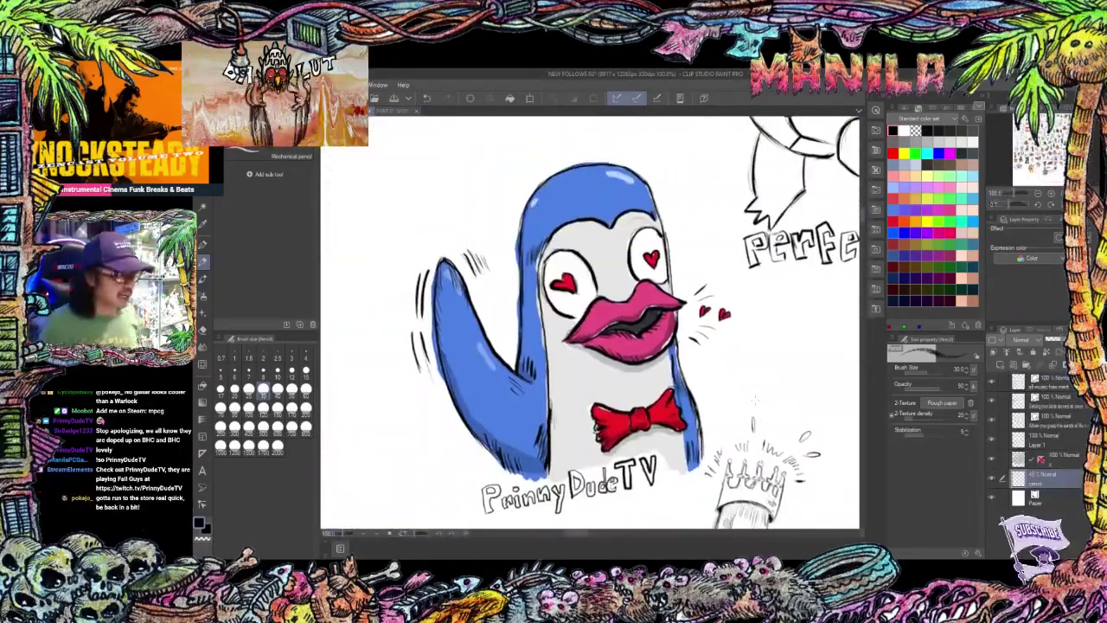
pyautogui.moveTo(755, 400); pyautogui.dragTo(722, 360)
pyautogui.scroll(-4, 722, 360)
pyautogui.moveTo(812, 506); pyautogui.dragTo(721, 422)
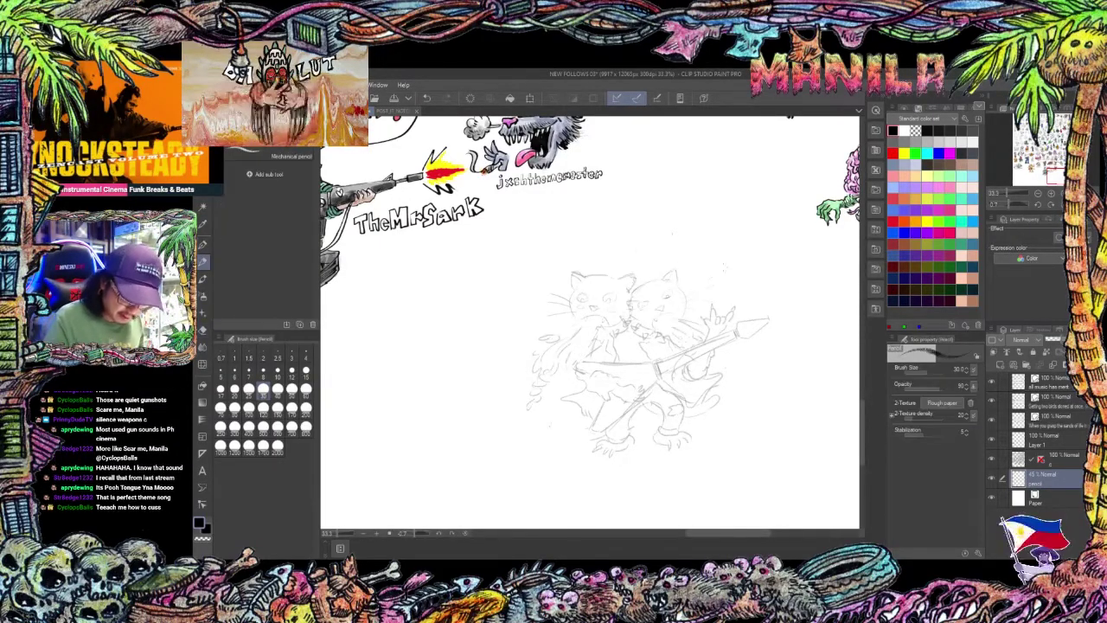
# Ink the first cat head's outline, ears, eyes and nose with the schwein pen on Layer 1.
pyautogui.click(1039, 439)
pyautogui.press('p')
pyautogui.scroll(2, 634, 335)
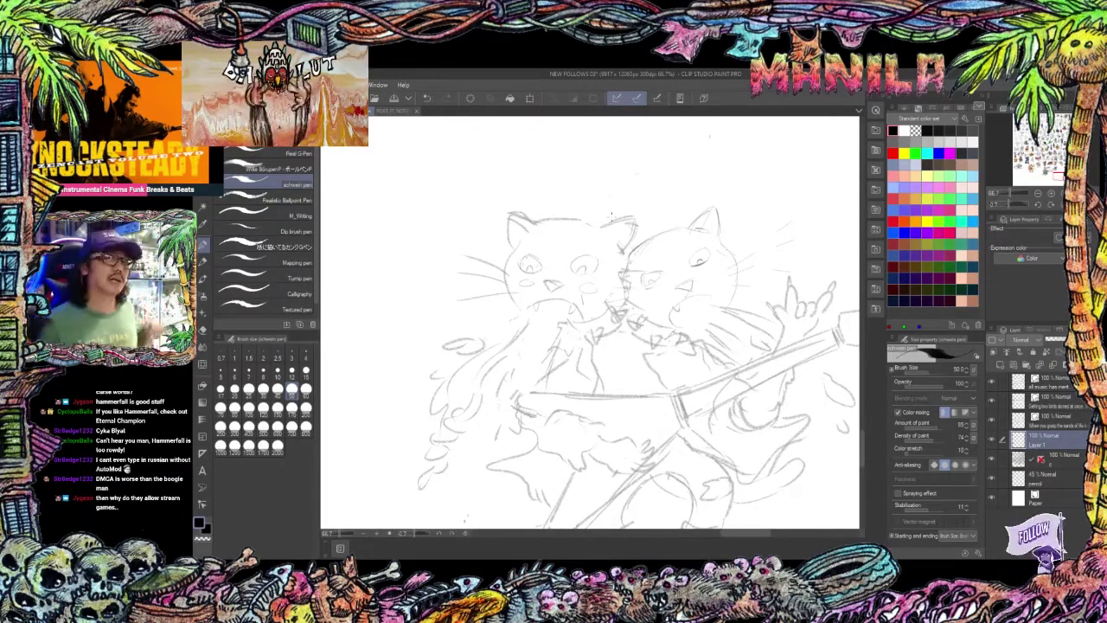
pyautogui.moveTo(536, 222); pyautogui.dragTo(621, 251)
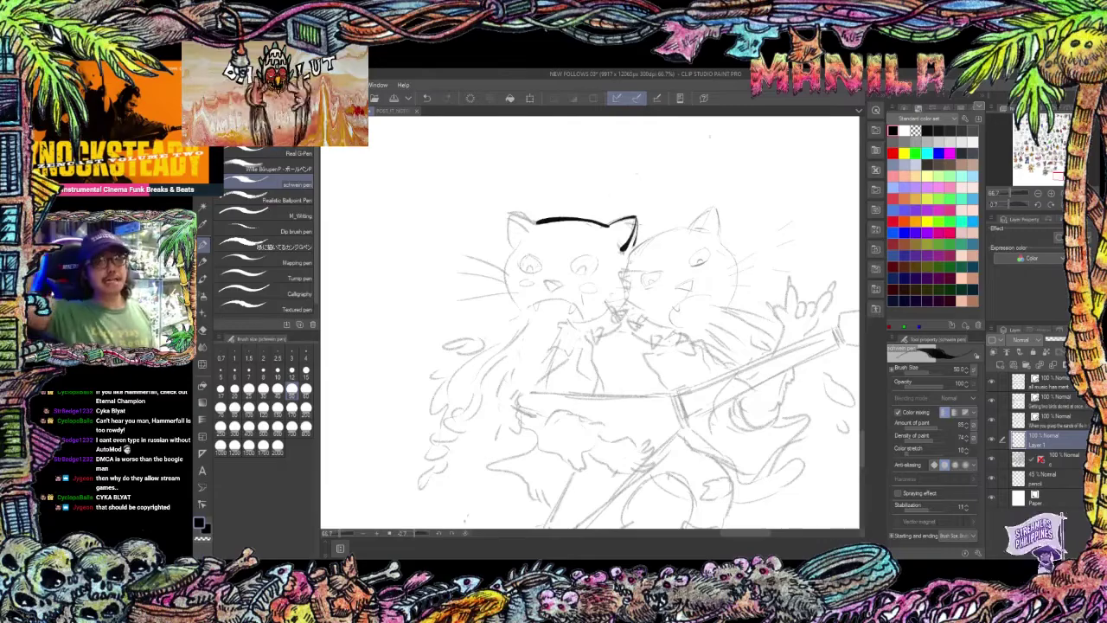
pyautogui.moveTo(534, 221)
pyautogui.mouseDown()
pyautogui.moveTo(516, 244)
pyautogui.moveTo(519, 309)
pyautogui.mouseUp()
pyautogui.moveTo(521, 264)
pyautogui.mouseDown()
pyautogui.moveTo(539, 259)
pyautogui.moveTo(535, 273)
pyautogui.mouseUp()
pyautogui.moveTo(574, 260)
pyautogui.mouseDown()
pyautogui.moveTo(596, 269)
pyautogui.moveTo(557, 286)
pyautogui.mouseUp()
# Ink the first cat's fangs, its whiskers on both sides and the vomit pouring from its mouth.
pyautogui.moveTo(526, 309)
pyautogui.mouseDown()
pyautogui.moveTo(581, 315)
pyautogui.moveTo(536, 309)
pyautogui.mouseUp()
pyautogui.moveTo(515, 294); pyautogui.dragTo(465, 281)
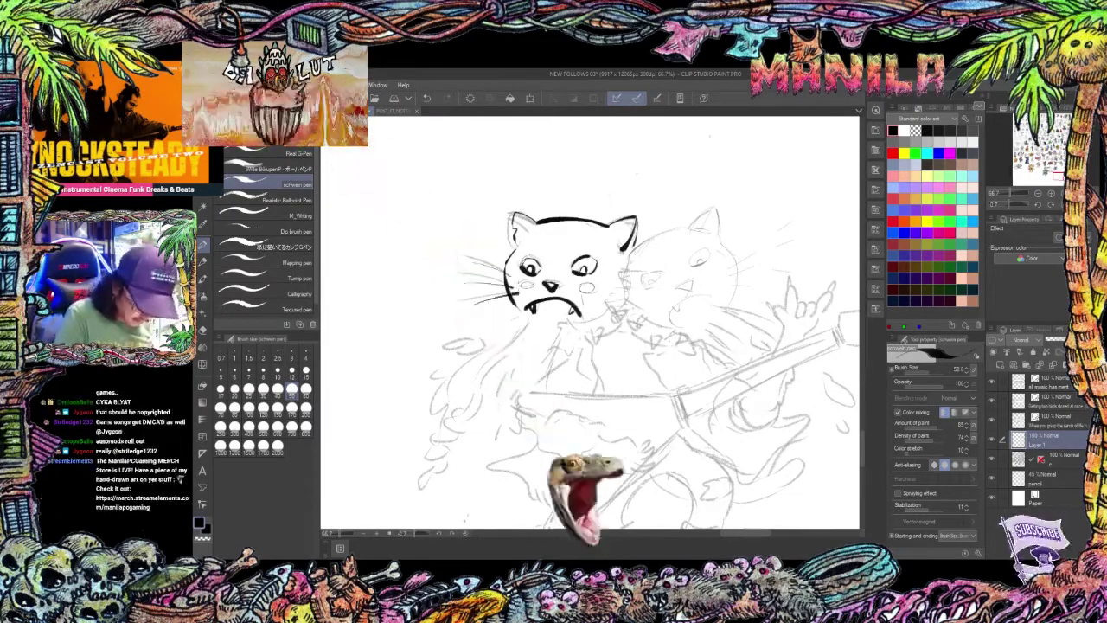
pyautogui.moveTo(524, 304); pyautogui.dragTo(502, 316)
pyautogui.moveTo(579, 302); pyautogui.dragTo(538, 367)
pyautogui.moveTo(490, 318)
pyautogui.mouseDown()
pyautogui.moveTo(456, 331)
pyautogui.moveTo(467, 377)
pyautogui.mouseUp()
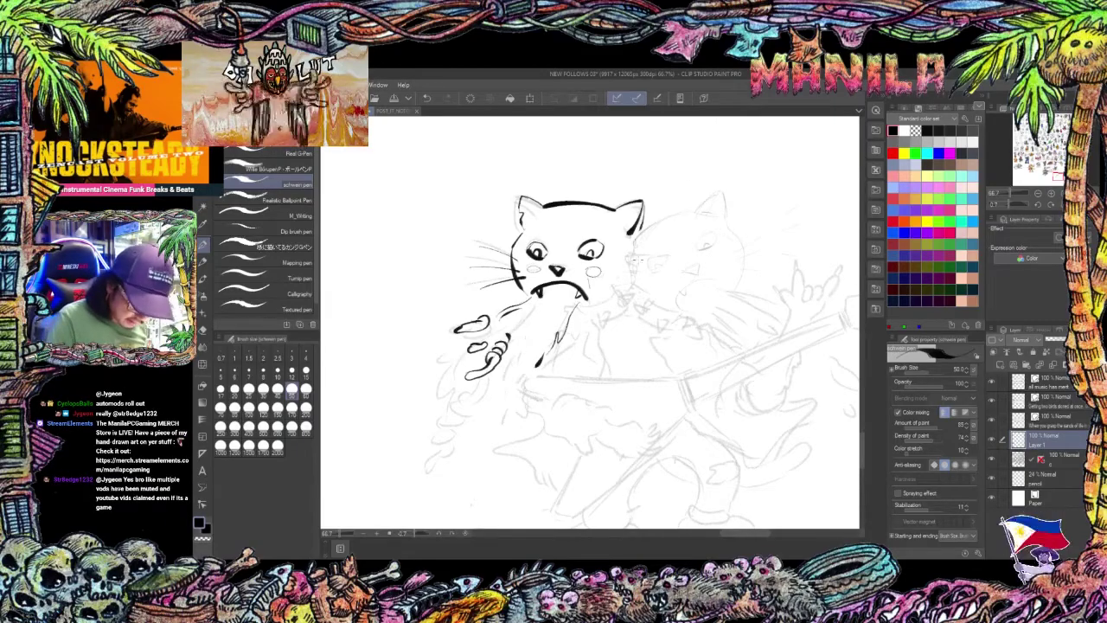
pyautogui.moveTo(612, 282); pyautogui.dragTo(654, 277)
pyautogui.moveTo(612, 288); pyautogui.dragTo(648, 296)
pyautogui.moveTo(612, 290); pyautogui.dragTo(631, 306)
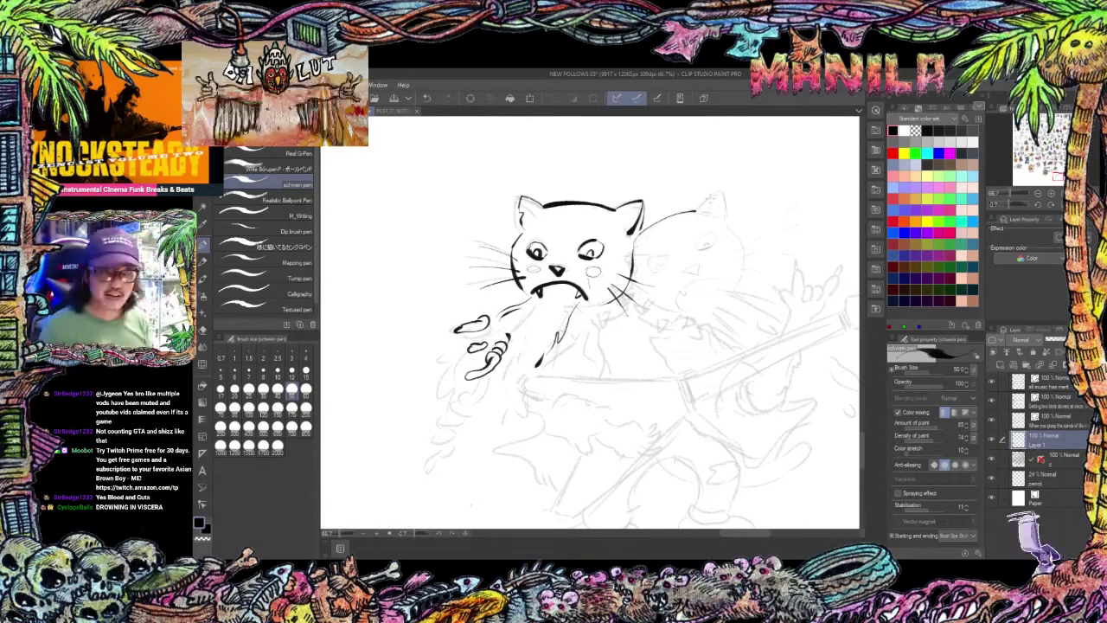
# Ink the second cat head's face, mouth and whiskers, and the spiked collars beneath both heads.
pyautogui.moveTo(683, 272); pyautogui.dragTo(700, 263)
pyautogui.moveTo(678, 295)
pyautogui.mouseDown()
pyautogui.moveTo(716, 278)
pyautogui.moveTo(677, 294)
pyautogui.mouseUp()
pyautogui.moveTo(695, 285); pyautogui.dragTo(728, 297)
pyautogui.moveTo(719, 235); pyautogui.dragTo(750, 219)
pyautogui.moveTo(718, 259); pyautogui.dragTo(766, 248)
pyautogui.moveTo(610, 294); pyautogui.dragTo(664, 325)
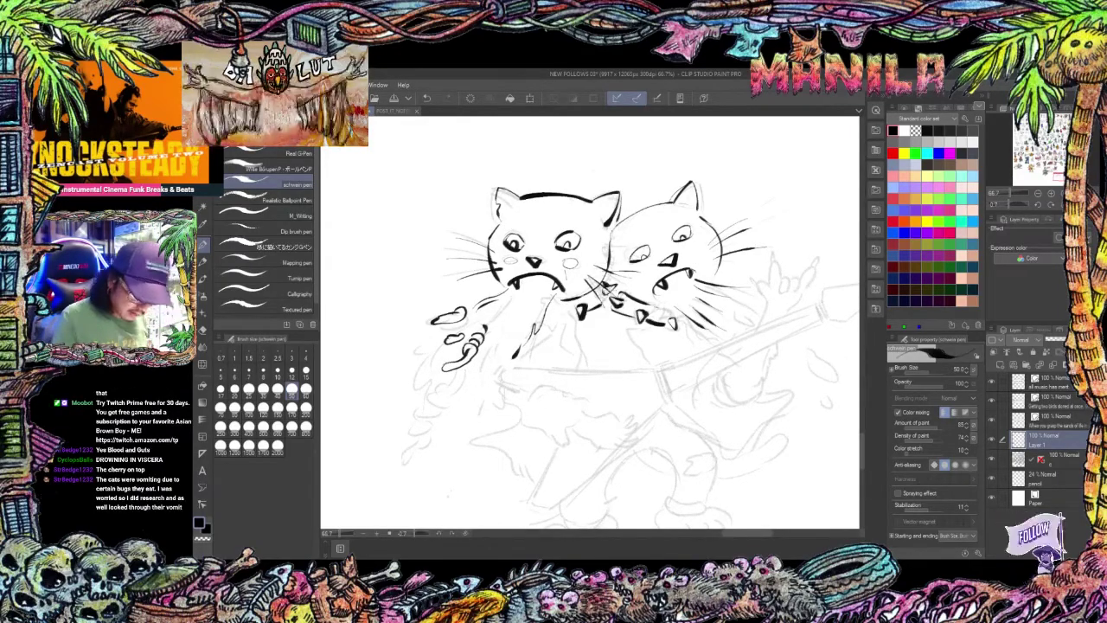
pyautogui.scroll(-1, 607, 296)
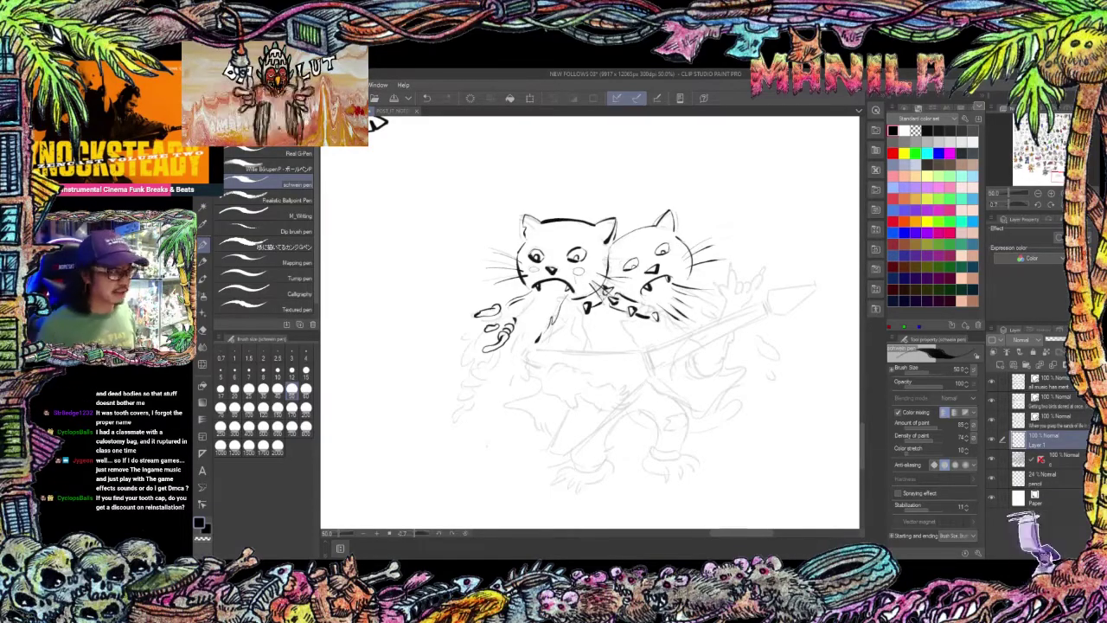
# Ink the torso, strumming arm and paw, and the guitar's V-shaped body and neck, undoing a stray stroke.
pyautogui.moveTo(582, 317)
pyautogui.mouseDown()
pyautogui.moveTo(574, 343)
pyautogui.moveTo(585, 386)
pyautogui.mouseUp()
pyautogui.moveTo(534, 393); pyautogui.dragTo(569, 408)
pyautogui.moveTo(616, 381); pyautogui.dragTo(593, 384)
pyautogui.moveTo(543, 350); pyautogui.dragTo(648, 355)
pyautogui.moveTo(568, 407); pyautogui.dragTo(657, 380)
pyautogui.moveTo(657, 372)
pyautogui.mouseDown()
pyautogui.moveTo(785, 316)
pyautogui.moveTo(709, 340)
pyautogui.moveTo(771, 332)
pyautogui.mouseUp()
pyautogui.hotkey('ctrl', 'z')
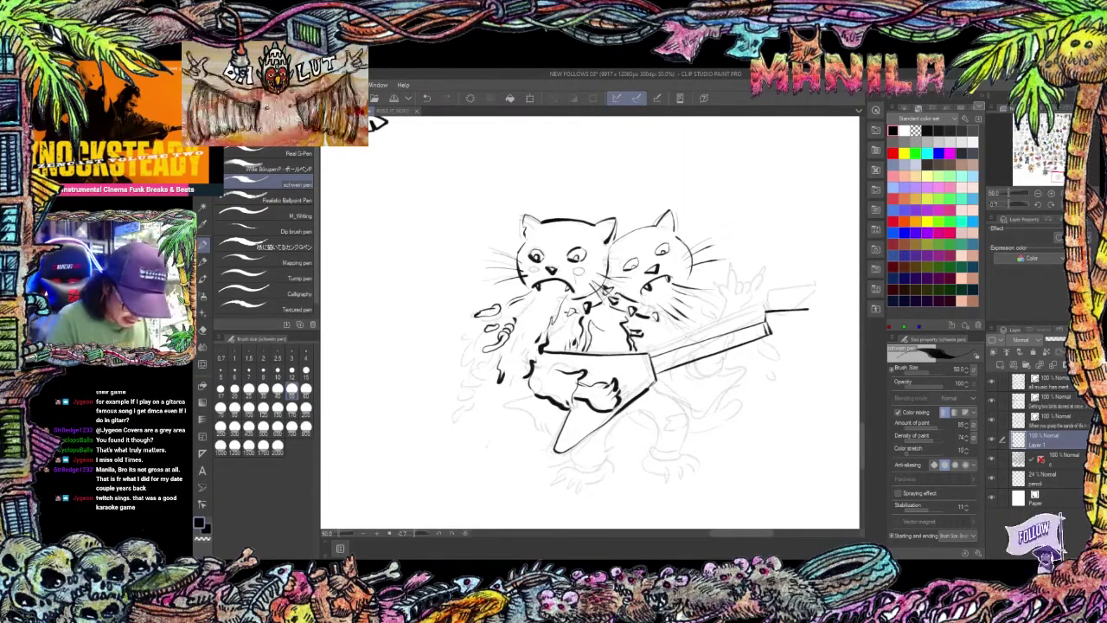
# Ink the grinning chest detail, the garment flap beside the strumming arm, and the legs with cuffs and clawed feet.
pyautogui.moveTo(605, 372); pyautogui.dragTo(608, 346)
pyautogui.moveTo(511, 370); pyautogui.dragTo(570, 389)
pyautogui.moveTo(624, 392); pyautogui.dragTo(617, 426)
pyautogui.moveTo(570, 445); pyautogui.dragTo(559, 458)
pyautogui.moveTo(664, 382); pyautogui.dragTo(702, 437)
pyautogui.press('e')
pyautogui.press('p')
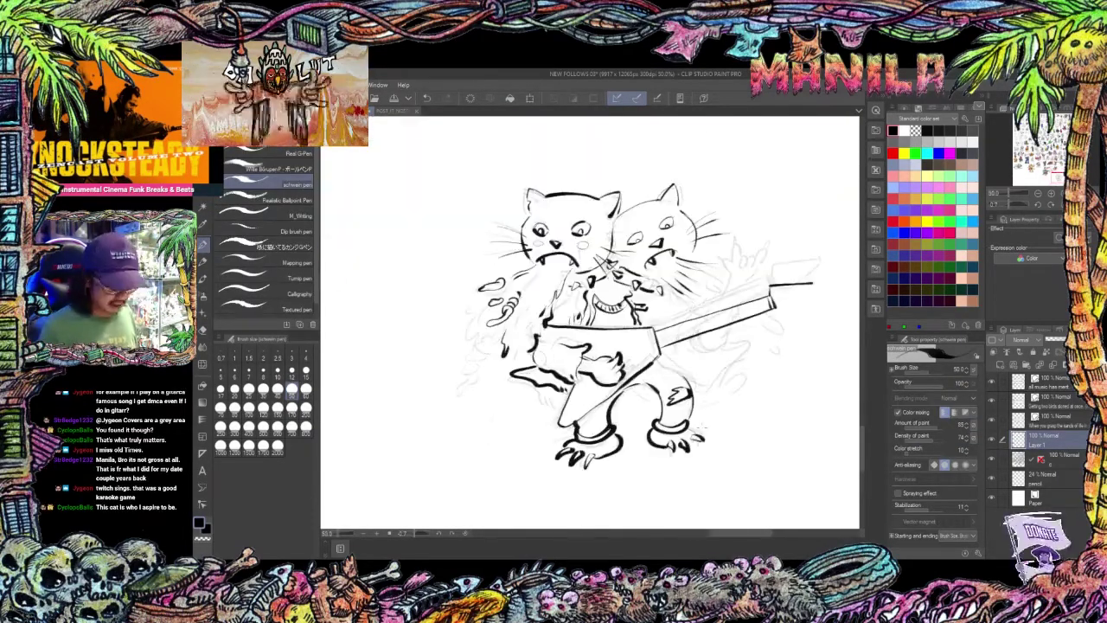
# Ink the guitar's headstock with tuning pegs, plus the fretting arm and its raised paw making the horns gesture.
pyautogui.moveTo(777, 311); pyautogui.dragTo(709, 360)
pyautogui.moveTo(605, 354); pyautogui.dragTo(638, 340)
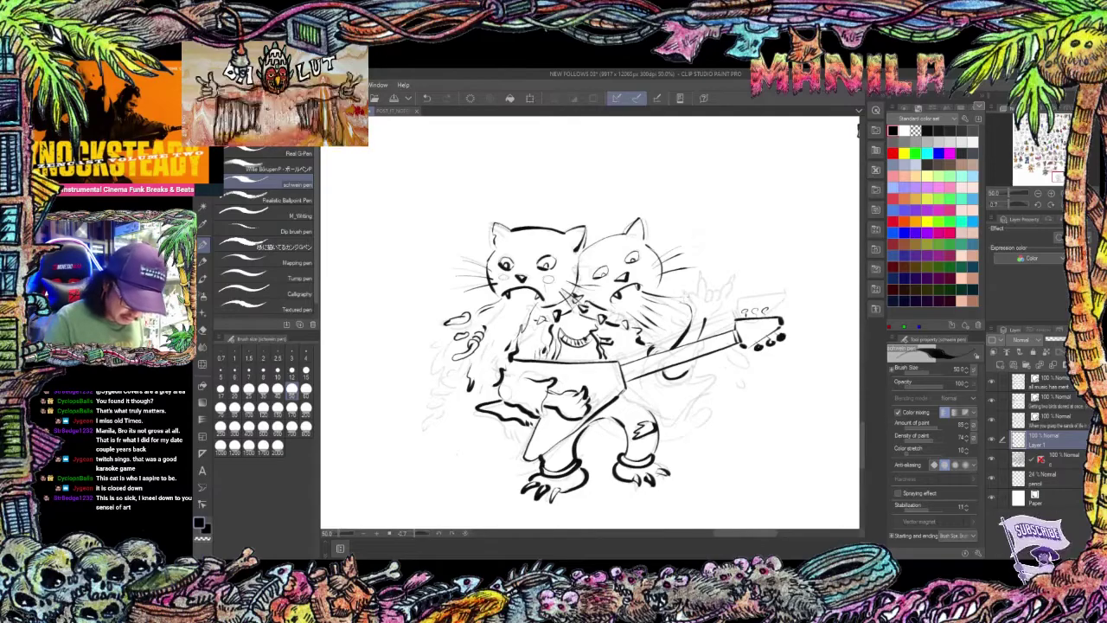
pyautogui.moveTo(695, 298); pyautogui.dragTo(699, 271)
pyautogui.moveTo(699, 271); pyautogui.dragTo(706, 296)
pyautogui.moveTo(707, 296); pyautogui.dragTo(718, 304)
pyautogui.moveTo(720, 297); pyautogui.dragTo(728, 303)
# Hide the pencil sketch layer and ink more streaks and droplets in the first cat's vomit.
pyautogui.click(991, 476)
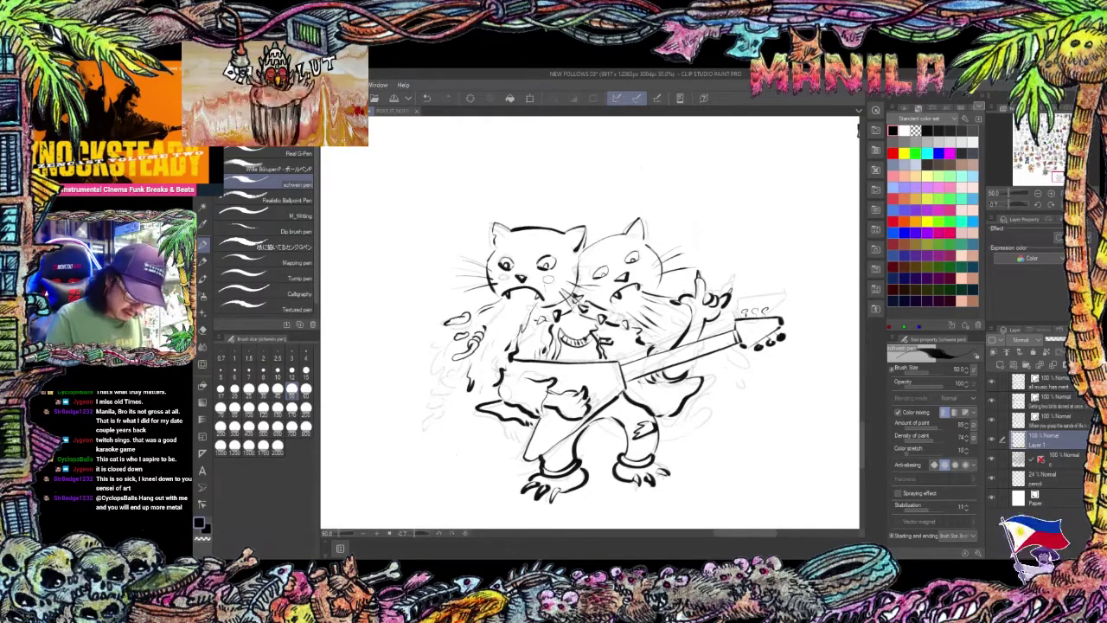
pyautogui.moveTo(453, 361); pyautogui.dragTo(465, 377)
pyautogui.moveTo(478, 366); pyautogui.dragTo(486, 385)
pyautogui.moveTo(452, 332); pyautogui.dragTo(434, 344)
pyautogui.moveTo(508, 316); pyautogui.dragTo(519, 335)
# Ink the pickups on the guitar body and the strings running along its neck.
pyautogui.moveTo(594, 373); pyautogui.dragTo(606, 398)
pyautogui.moveTo(563, 379); pyautogui.dragTo(578, 389)
pyautogui.moveTo(604, 384)
pyautogui.mouseDown()
pyautogui.moveTo(741, 336)
pyautogui.moveTo(782, 284)
pyautogui.mouseUp()
# Add fine fur strokes to the heads and extra ink streaks to the vomit from both mouths.
pyautogui.scroll(1, 763, 306)
pyautogui.moveTo(538, 220); pyautogui.dragTo(555, 208)
pyautogui.moveTo(527, 294); pyautogui.dragTo(644, 319)
pyautogui.moveTo(529, 380); pyautogui.dragTo(524, 399)
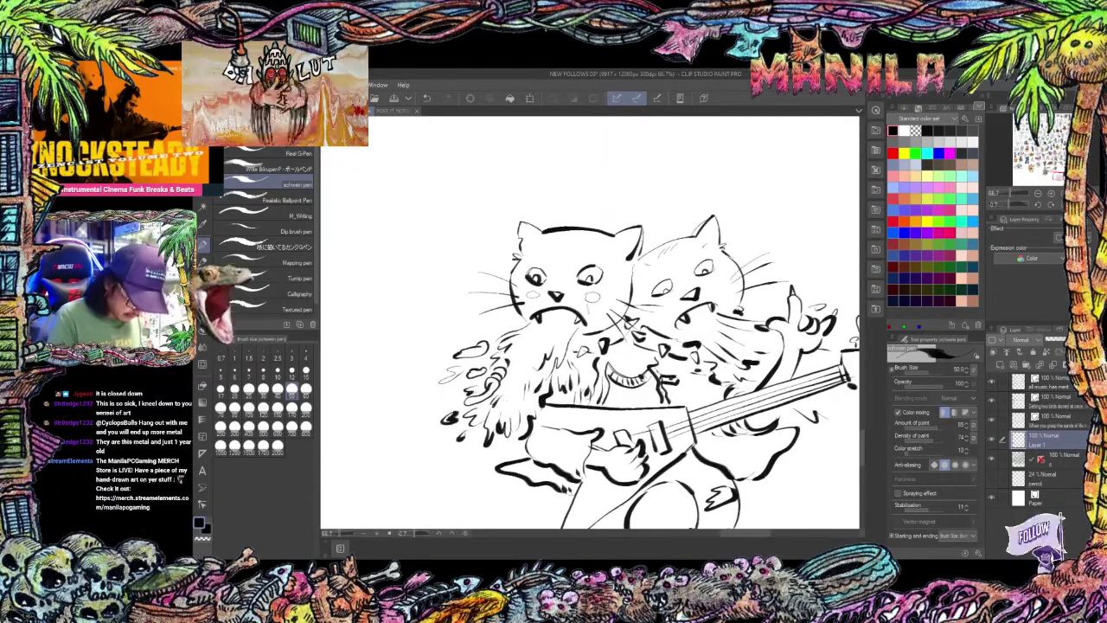
pyautogui.scroll(-2, 856, 320)
pyautogui.moveTo(727, 311)
pyautogui.mouseDown()
pyautogui.moveTo(636, 321)
pyautogui.moveTo(657, 339)
pyautogui.mouseUp()
pyautogui.moveTo(683, 337); pyautogui.dragTo(692, 347)
pyautogui.hotkey('ctrl', '-')
pyautogui.hotkey('ctrl', '+')
pyautogui.hotkey('ctrl', '+')
# Paint both cat heads gray with the round watercolor brush on the color layer beneath the inks.
pyautogui.click(1047, 467)
pyautogui.scroll(1, 393, 208)
pyautogui.click(203, 278)
pyautogui.click(971, 130)
pyautogui.moveTo(596, 282)
pyautogui.mouseDown()
pyautogui.moveTo(552, 298)
pyautogui.moveTo(644, 393)
pyautogui.moveTo(677, 286)
pyautogui.moveTo(743, 320)
pyautogui.moveTo(674, 363)
pyautogui.moveTo(779, 286)
pyautogui.mouseUp()
# Color the cats' eyes at brush size 10, green on the first head and orange on the second.
pyautogui.scroll(-1, 589, 321)
pyautogui.scroll(-2, 553, 303)
pyautogui.click(278, 372)
pyautogui.click(904, 177)
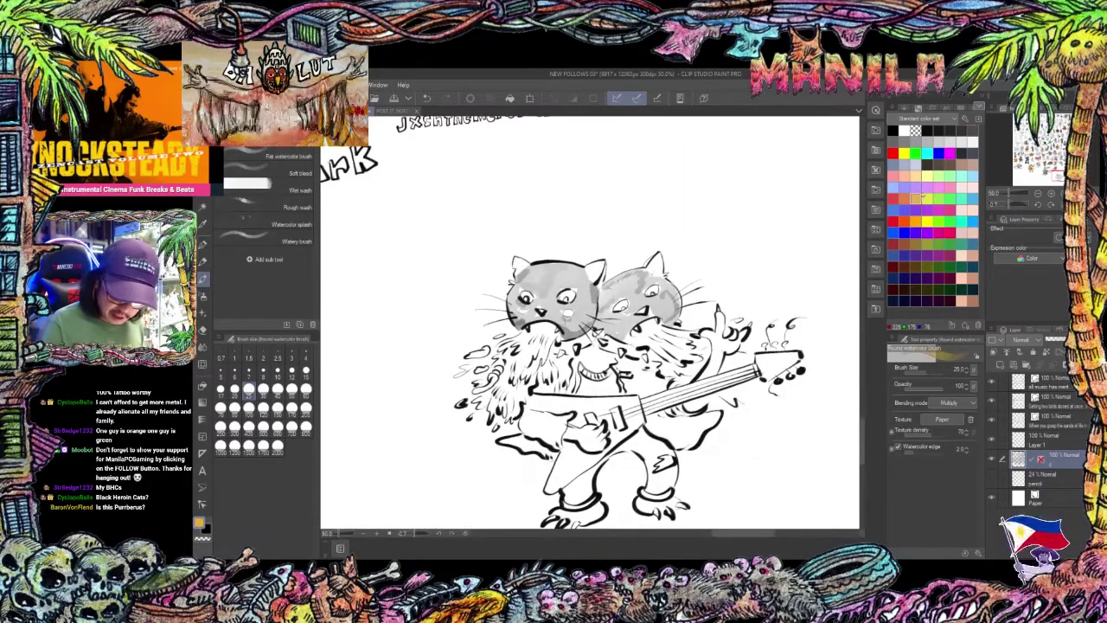
pyautogui.scroll(2, 554, 302)
pyautogui.moveTo(694, 321); pyautogui.dragTo(716, 313)
pyautogui.moveTo(588, 304); pyautogui.dragTo(612, 294)
pyautogui.click(892, 131)
pyautogui.scroll(1, 562, 406)
pyautogui.scroll(-2, 387, 306)
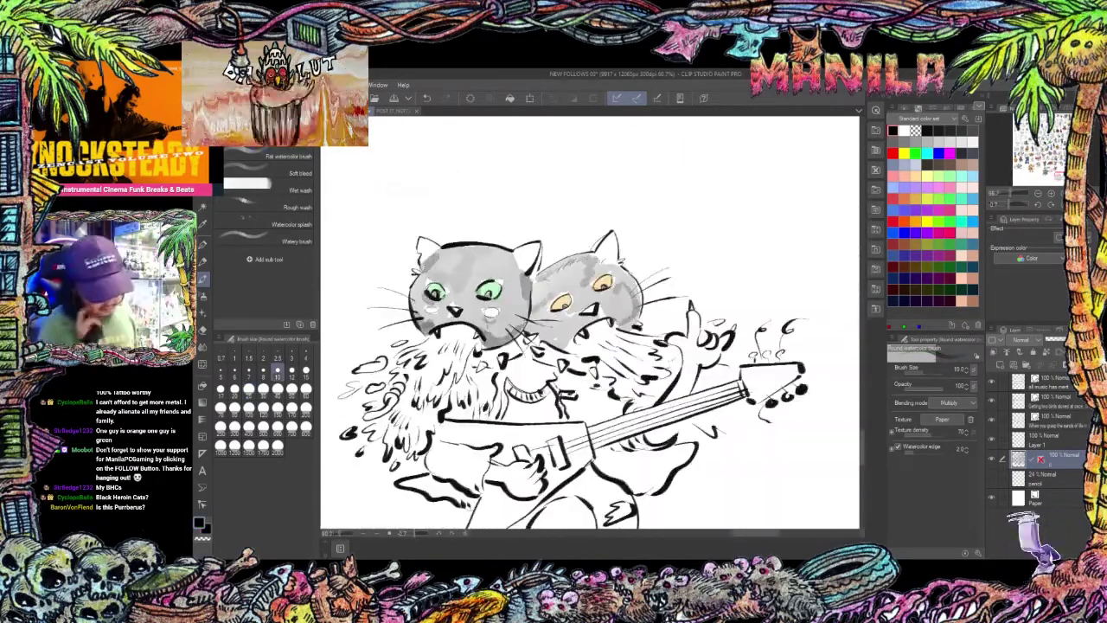
pyautogui.scroll(-1, 566, 344)
pyautogui.scroll(1, 566, 344)
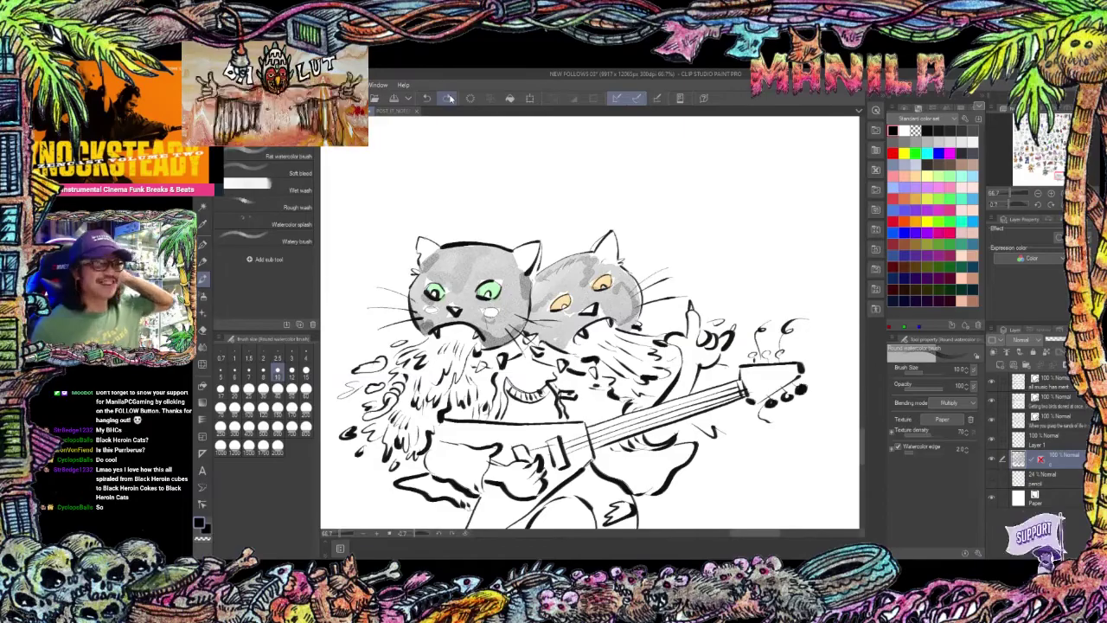
# Paint the insides of both cats' ears light pink.
pyautogui.click(926, 187)
pyautogui.moveTo(609, 239); pyautogui.dragTo(604, 262)
pyautogui.moveTo(533, 248); pyautogui.dragTo(522, 266)
pyautogui.moveTo(422, 244); pyautogui.dragTo(428, 259)
pyautogui.moveTo(553, 302); pyautogui.dragTo(605, 306)
pyautogui.click(938, 255)
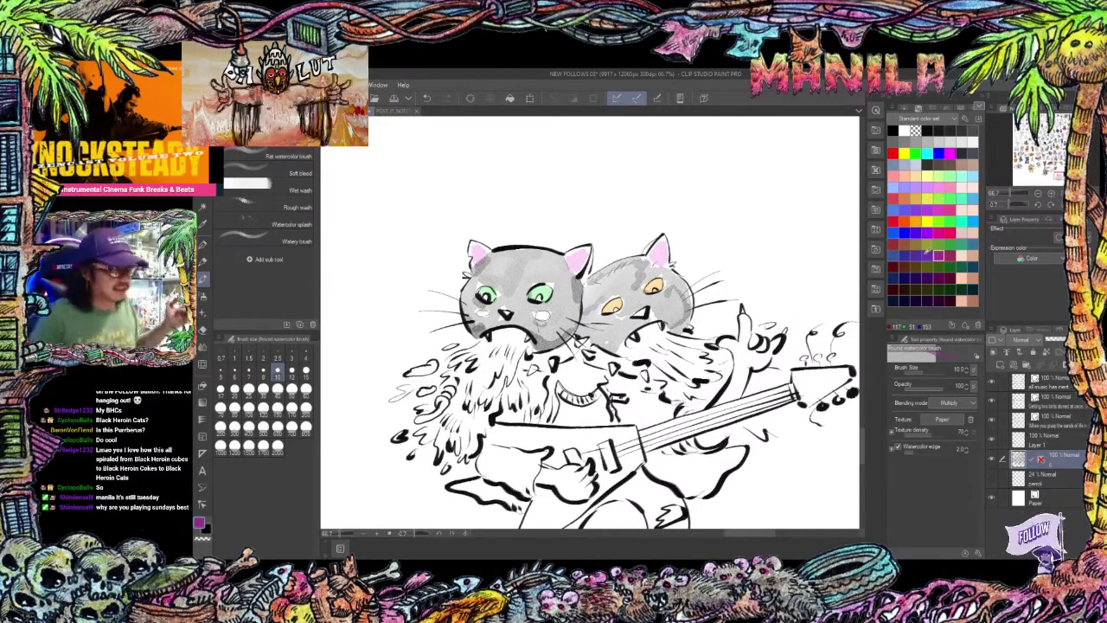
pyautogui.click(392, 111)
pyautogui.scroll(2, 593, 172)
pyautogui.click(346, 111)
pyautogui.moveTo(735, 460)
pyautogui.mouseDown()
pyautogui.moveTo(708, 387)
pyautogui.moveTo(723, 427)
pyautogui.mouseUp()
pyautogui.click(894, 176)
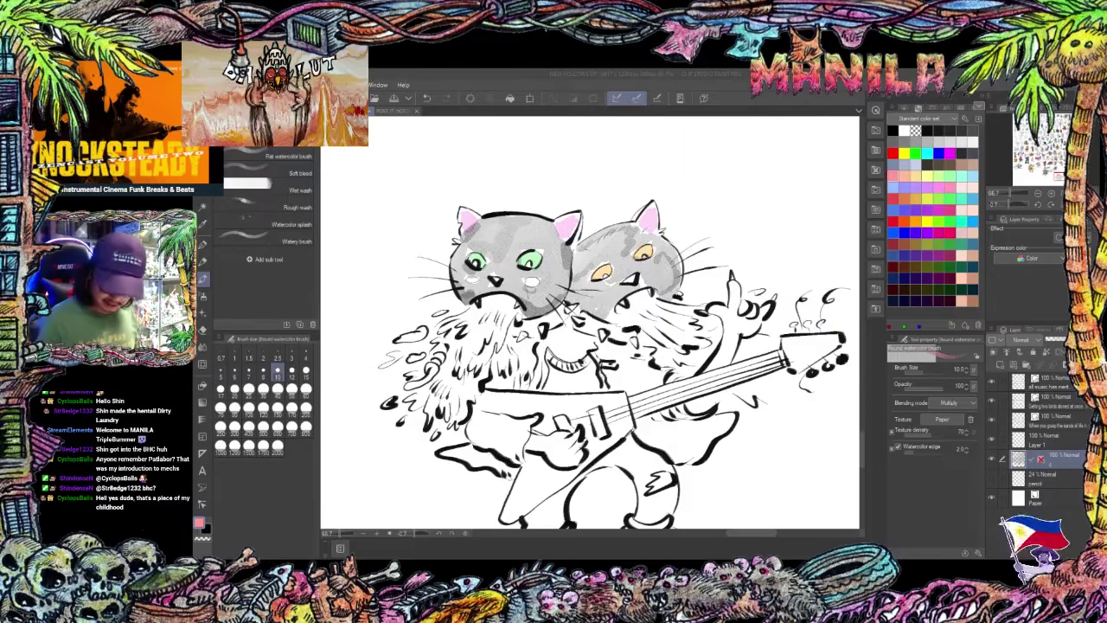
# Shade under both heads and paint the raised arm, both paws and the feet dark gray at brush size 40.
pyautogui.click(927, 130)
pyautogui.click(277, 390)
pyautogui.moveTo(673, 281); pyautogui.dragTo(616, 319)
pyautogui.moveTo(522, 303); pyautogui.dragTo(539, 313)
pyautogui.moveTo(732, 296); pyautogui.dragTo(722, 361)
pyautogui.moveTo(716, 391); pyautogui.dragTo(692, 408)
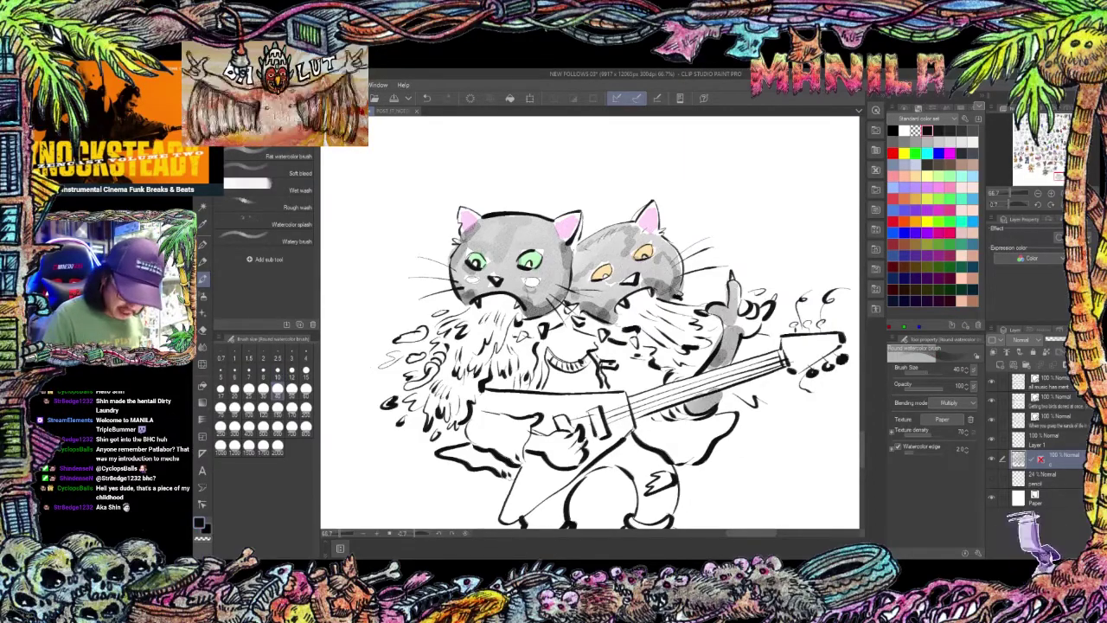
pyautogui.moveTo(764, 299); pyautogui.dragTo(732, 344)
pyautogui.moveTo(605, 390); pyautogui.dragTo(615, 346)
pyautogui.moveTo(562, 510); pyautogui.dragTo(602, 502)
pyautogui.moveTo(576, 390)
pyautogui.mouseDown()
pyautogui.moveTo(606, 420)
pyautogui.moveTo(555, 416)
pyautogui.mouseUp()
pyautogui.scroll(-2, 608, 372)
pyautogui.scroll(1, 610, 433)
# Paint the trouser legs light blue and deepen the blue with shading strokes.
pyautogui.click(972, 175)
pyautogui.click(973, 221)
pyautogui.moveTo(648, 357)
pyautogui.mouseDown()
pyautogui.moveTo(680, 396)
pyautogui.moveTo(668, 412)
pyautogui.mouseUp()
pyautogui.moveTo(609, 387); pyautogui.dragTo(589, 420)
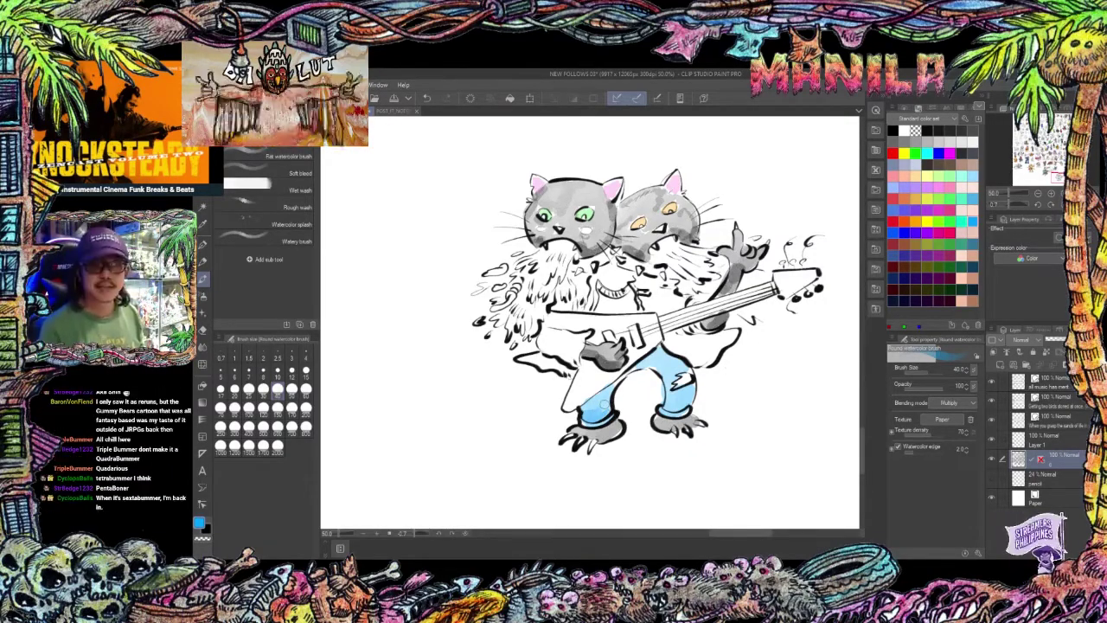
pyautogui.hotkey('ctrl', '-')
pyautogui.scroll(2, 605, 408)
pyautogui.moveTo(604, 405); pyautogui.dragTo(624, 377)
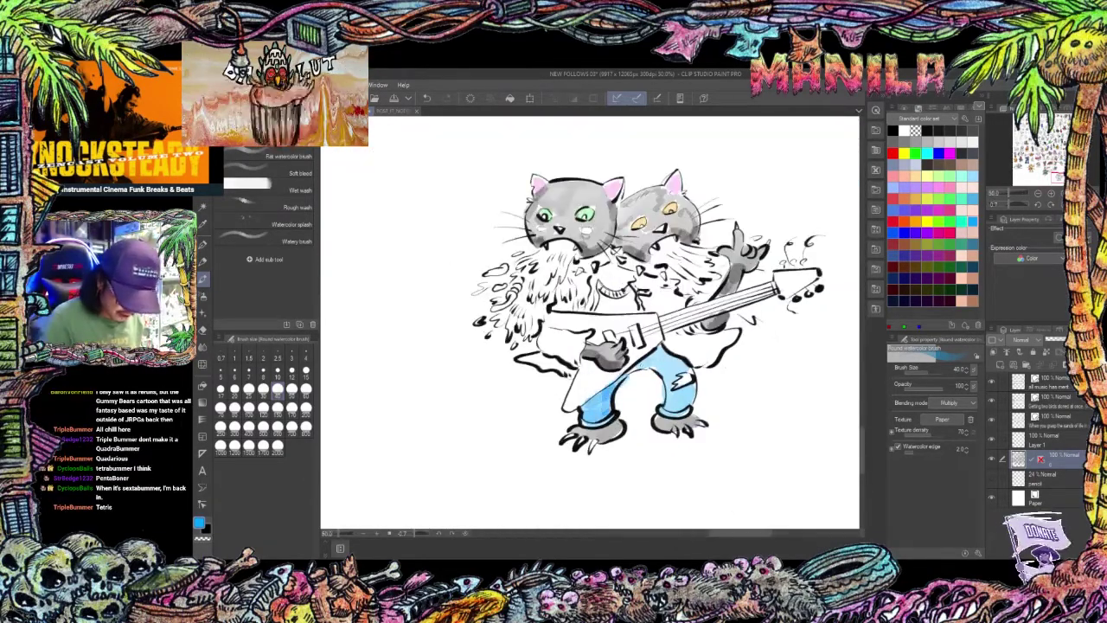
pyautogui.moveTo(676, 347); pyautogui.dragTo(687, 405)
pyautogui.moveTo(662, 351); pyautogui.dragTo(625, 372)
# Paint the strumming arm and the flaps on both sides of the body gray.
pyautogui.click(939, 131)
pyautogui.moveTo(525, 358); pyautogui.dragTo(548, 362)
pyautogui.moveTo(546, 332); pyautogui.dragTo(582, 365)
pyautogui.moveTo(667, 327); pyautogui.dragTo(705, 348)
pyautogui.moveTo(733, 332); pyautogui.dragTo(697, 365)
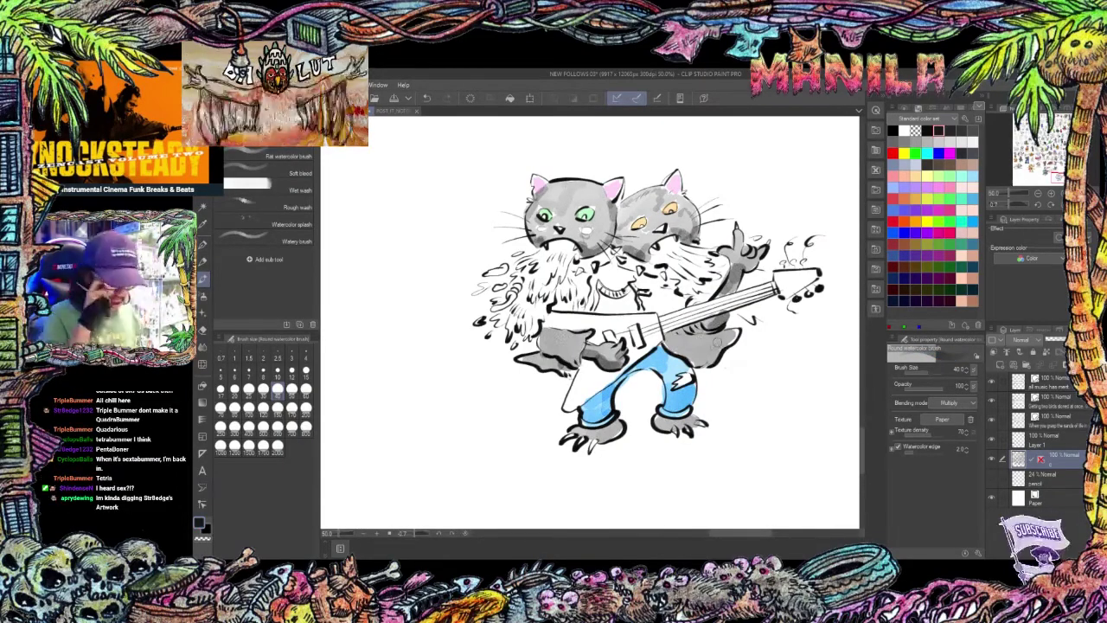
pyautogui.moveTo(683, 310); pyautogui.dragTo(645, 296)
pyautogui.moveTo(669, 297); pyautogui.dragTo(638, 276)
# Layer darker gray shading over the torso behind the guitar and over the side flaps.
pyautogui.moveTo(550, 332); pyautogui.dragTo(588, 356)
pyautogui.click(961, 153)
pyautogui.moveTo(674, 288)
pyautogui.mouseDown()
pyautogui.moveTo(643, 313)
pyautogui.moveTo(712, 357)
pyautogui.mouseUp()
pyautogui.moveTo(729, 331); pyautogui.dragTo(691, 360)
pyautogui.moveTo(635, 289); pyautogui.dragTo(657, 310)
pyautogui.moveTo(547, 362); pyautogui.dragTo(562, 370)
pyautogui.moveTo(721, 332)
pyautogui.mouseDown()
pyautogui.moveTo(670, 359)
pyautogui.moveTo(697, 360)
pyautogui.mouseUp()
# Paint the vomit pouring from both cats' mouths in a pinkish red wash.
pyautogui.click(892, 222)
pyautogui.moveTo(545, 282); pyautogui.dragTo(526, 304)
pyautogui.moveTo(553, 266); pyautogui.dragTo(514, 334)
pyautogui.moveTo(562, 245); pyautogui.dragTo(495, 290)
pyautogui.moveTo(571, 254); pyautogui.dragTo(553, 307)
pyautogui.moveTo(655, 244); pyautogui.dragTo(686, 279)
pyautogui.moveTo(681, 250); pyautogui.dragTo(723, 291)
pyautogui.moveTo(574, 268); pyautogui.dragTo(557, 306)
pyautogui.moveTo(665, 251); pyautogui.dragTo(717, 284)
# Deepen the strumming arm's shading with a darker gray.
pyautogui.click(961, 153)
pyautogui.moveTo(546, 333); pyautogui.dragTo(588, 358)
pyautogui.moveTo(585, 344); pyautogui.dragTo(540, 366)
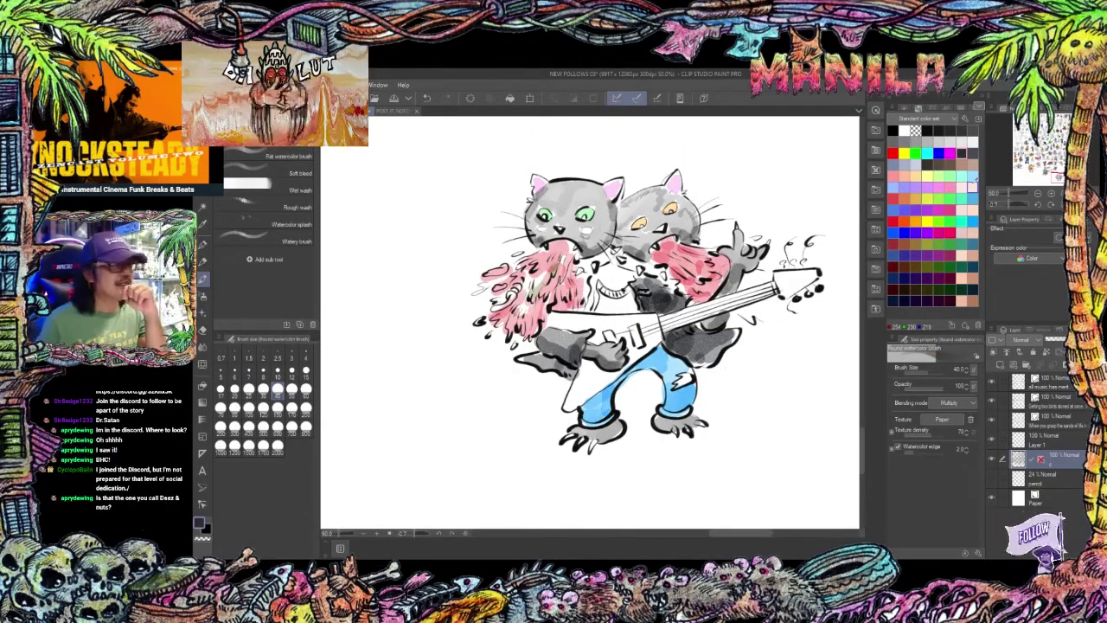
# Paint the guitar's V-shaped body black with the watercolor brush.
pyautogui.click(892, 130)
pyautogui.moveTo(596, 363); pyautogui.dragTo(572, 399)
pyautogui.moveTo(652, 340); pyautogui.dragTo(577, 404)
pyautogui.moveTo(553, 317); pyautogui.dragTo(633, 320)
pyautogui.moveTo(656, 318)
pyautogui.mouseDown()
pyautogui.moveTo(626, 363)
pyautogui.moveTo(574, 399)
pyautogui.mouseUp()
pyautogui.moveTo(606, 381)
pyautogui.mouseDown()
pyautogui.moveTo(626, 351)
pyautogui.moveTo(602, 357)
pyautogui.moveTo(592, 379)
pyautogui.mouseUp()
# Fill the guitar body with solid black using an enlarged schwein pen, and undo the last stray stroke.
pyautogui.press('p')
pyautogui.moveTo(600, 288); pyautogui.dragTo(677, 287)
pyautogui.moveTo(680, 304)
pyautogui.mouseDown()
pyautogui.moveTo(649, 333)
pyautogui.moveTo(646, 299)
pyautogui.mouseUp()
pyautogui.press(']')
pyautogui.press(']')
pyautogui.press(']')
pyautogui.moveTo(593, 282); pyautogui.dragTo(557, 306)
pyautogui.moveTo(633, 272); pyautogui.dragTo(598, 306)
pyautogui.moveTo(659, 249); pyautogui.dragTo(614, 287)
pyautogui.moveTo(621, 332); pyautogui.dragTo(610, 372)
pyautogui.hotkey('ctrl', 'z')
# Fill the guitar's headstock solid black at pen size 100 and touch up the black on the body's upper wing.
pyautogui.press('e')
pyautogui.press('p')
pyautogui.press('=')
pyautogui.press('=')
pyautogui.press('=')
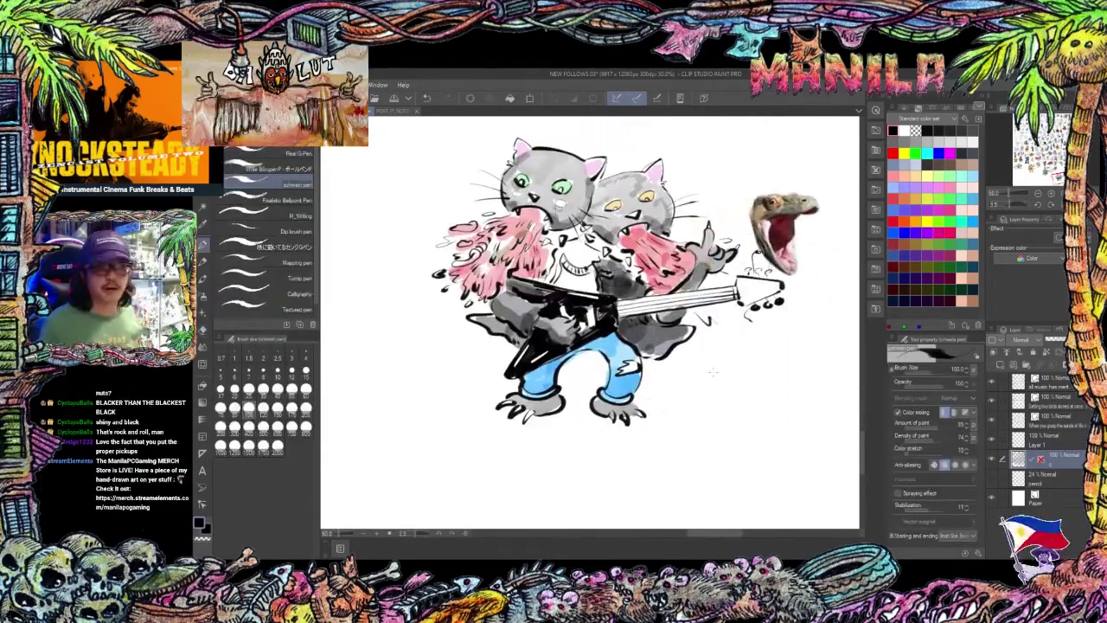
pyautogui.moveTo(742, 295); pyautogui.dragTo(775, 282)
pyautogui.press('-')
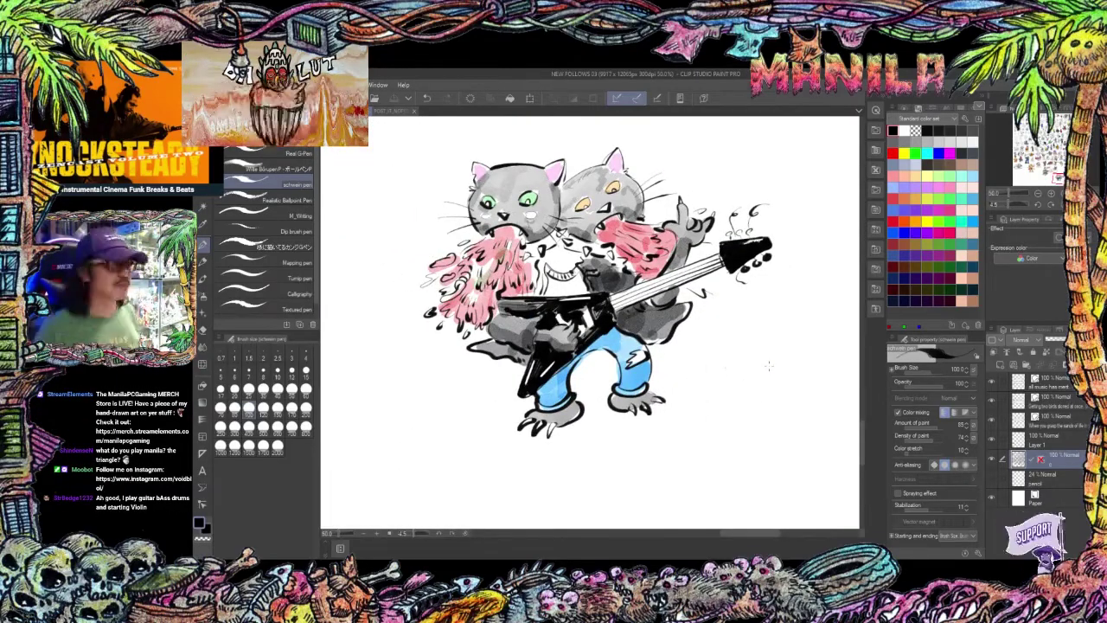
pyautogui.moveTo(496, 300)
pyautogui.mouseDown()
pyautogui.moveTo(511, 315)
pyautogui.moveTo(537, 306)
pyautogui.mouseUp()
pyautogui.moveTo(740, 359); pyautogui.dragTo(734, 376)
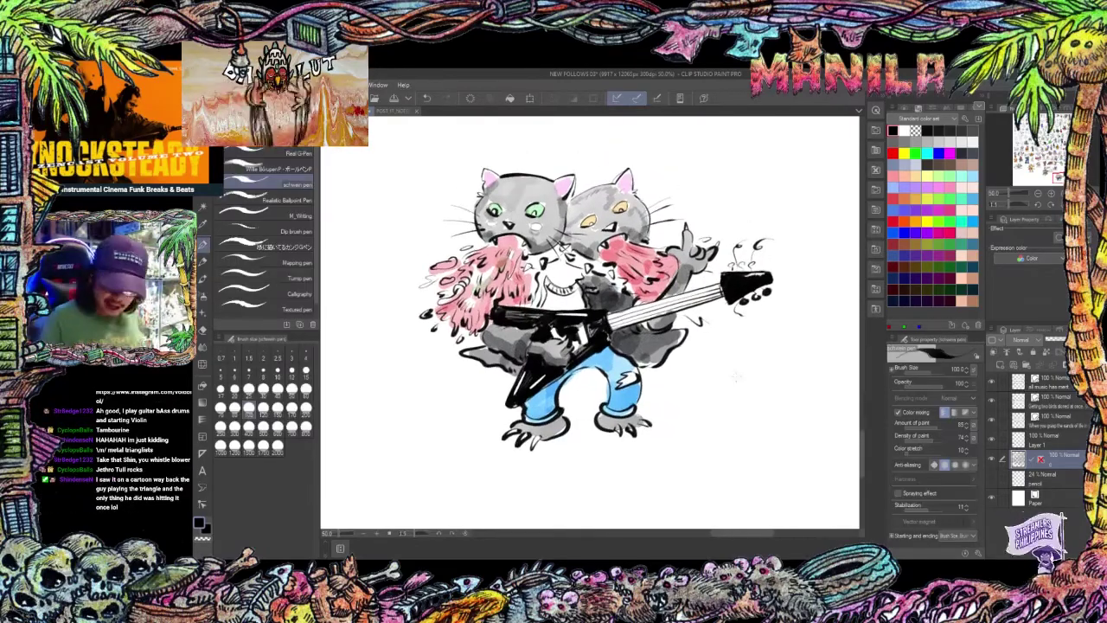
# Draw a red star emblem on the shirt just above the guitar body.
pyautogui.hotkey('ctrl', '+')
pyautogui.hotkey('ctrl', '+')
pyautogui.click(892, 153)
pyautogui.moveTo(533, 312); pyautogui.dragTo(563, 311)
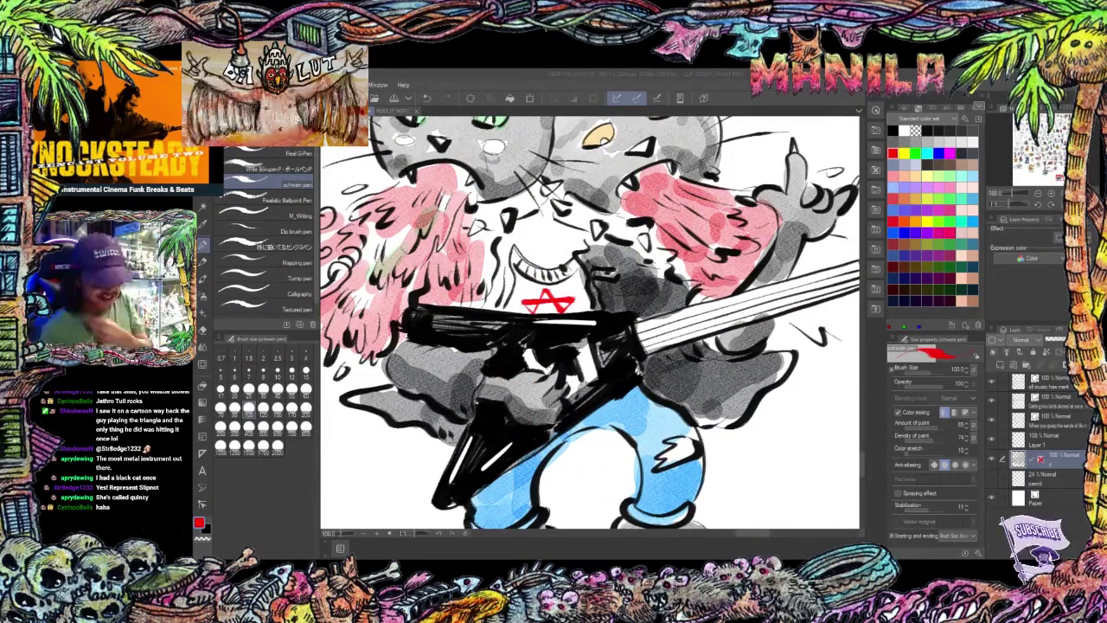
pyautogui.hotkey('ctrl', '-')
# Shade the neck fur above the shirt collar with watercolor and paint the guitar's neck a warm gray.
pyautogui.press('b')
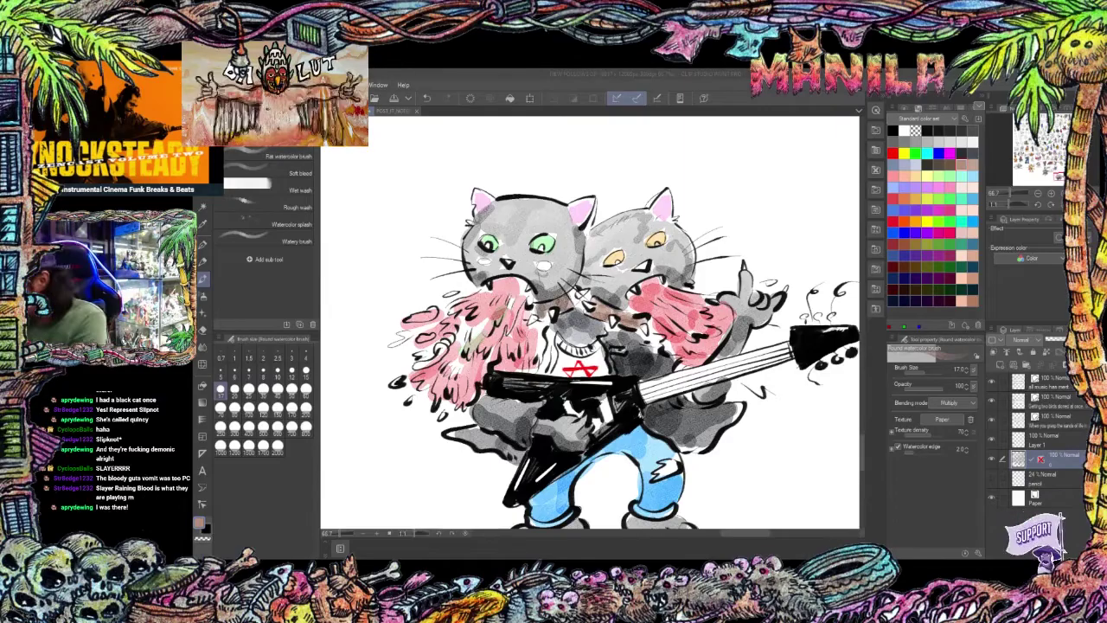
pyautogui.moveTo(590, 346); pyautogui.dragTo(582, 335)
pyautogui.click(949, 164)
pyautogui.moveTo(640, 381); pyautogui.dragTo(782, 340)
pyautogui.press('e')
pyautogui.press('b')
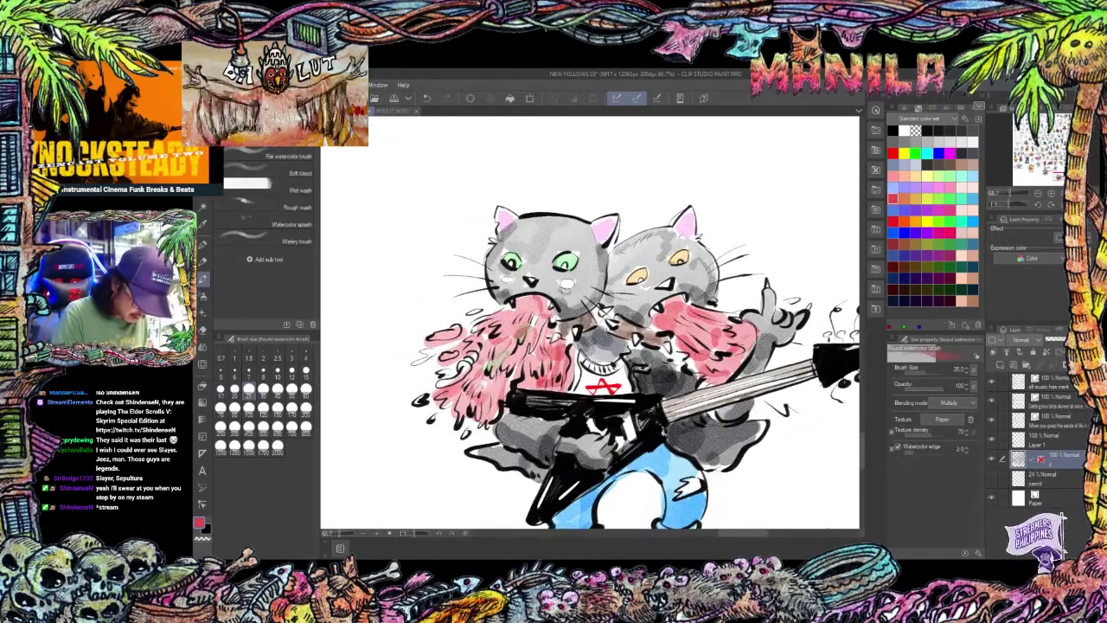
# Deepen the red of the second cat's vomit and extend it around the guitar's neck.
pyautogui.moveTo(675, 346); pyautogui.dragTo(610, 343)
pyautogui.moveTo(704, 380); pyautogui.dragTo(745, 403)
pyautogui.moveTo(711, 362); pyautogui.dragTo(740, 346)
# Layer stronger red streaks over the first cat's vomit.
pyautogui.moveTo(467, 295); pyautogui.dragTo(465, 337)
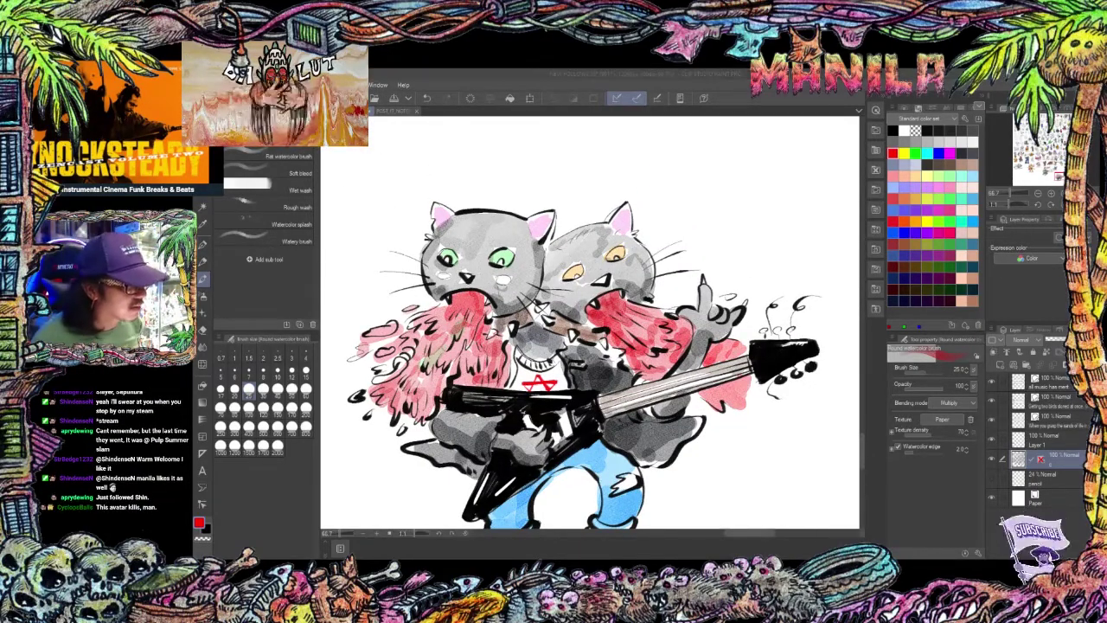
pyautogui.moveTo(448, 308); pyautogui.dragTo(410, 336)
pyautogui.moveTo(477, 325); pyautogui.dragTo(458, 384)
pyautogui.moveTo(438, 361)
pyautogui.mouseDown()
pyautogui.moveTo(422, 389)
pyautogui.moveTo(433, 412)
pyautogui.mouseUp()
pyautogui.moveTo(507, 327); pyautogui.dragTo(499, 347)
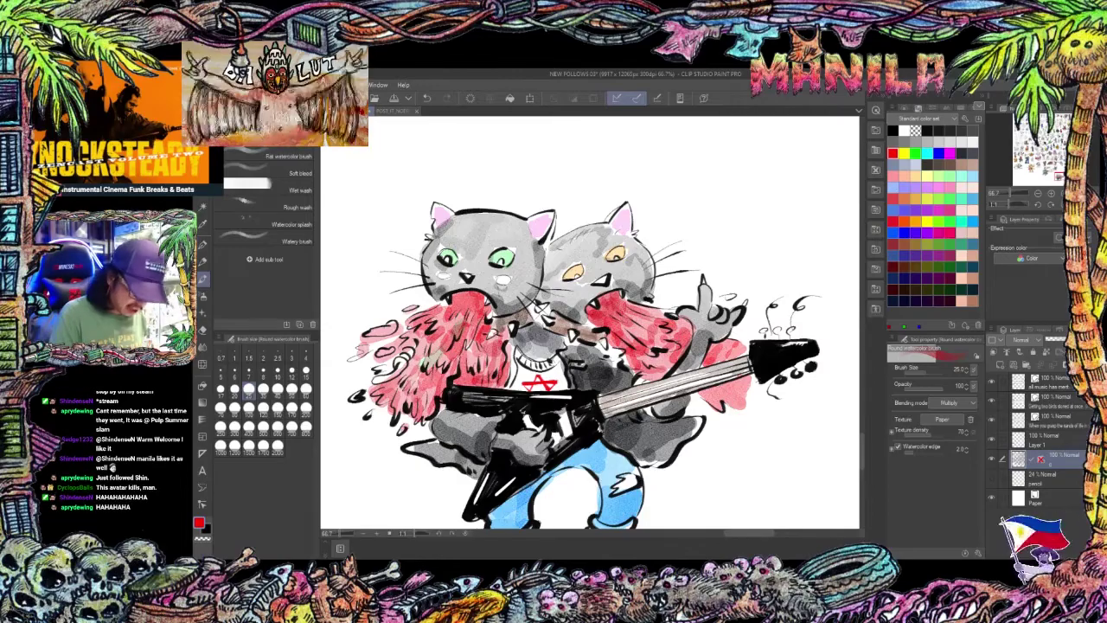
# Layer varied watercolor tints over both cats' vomit, including the patch behind the guitar's neck.
pyautogui.moveTo(415, 342); pyautogui.dragTo(373, 385)
pyautogui.scroll(-1, 692, 204)
pyautogui.click(938, 199)
pyautogui.moveTo(529, 301); pyautogui.dragTo(519, 324)
pyautogui.moveTo(543, 311); pyautogui.dragTo(536, 329)
pyautogui.moveTo(501, 337)
pyautogui.mouseDown()
pyautogui.moveTo(491, 358)
pyautogui.moveTo(471, 363)
pyautogui.mouseUp()
pyautogui.moveTo(501, 282); pyautogui.dragTo(475, 300)
pyautogui.moveTo(633, 280); pyautogui.dragTo(662, 297)
pyautogui.moveTo(628, 309); pyautogui.dragTo(687, 323)
pyautogui.moveTo(726, 339); pyautogui.dragTo(698, 354)
# Deepen both streams of vomit with bright red watercolor strokes from the mouths outward.
pyautogui.click(893, 153)
pyautogui.moveTo(522, 273)
pyautogui.mouseDown()
pyautogui.moveTo(510, 299)
pyautogui.moveTo(529, 298)
pyautogui.mouseUp()
pyautogui.moveTo(615, 273); pyautogui.dragTo(640, 294)
pyautogui.moveTo(638, 275); pyautogui.dragTo(690, 305)
pyautogui.moveTo(705, 308); pyautogui.dragTo(720, 321)
pyautogui.moveTo(713, 339); pyautogui.dragTo(701, 349)
pyautogui.moveTo(528, 295)
pyautogui.mouseDown()
pyautogui.moveTo(522, 314)
pyautogui.moveTo(486, 334)
pyautogui.mouseUp()
pyautogui.moveTo(501, 333); pyautogui.dragTo(495, 349)
pyautogui.moveTo(502, 285); pyautogui.dragTo(486, 297)
# Add green watercolor touches to the first cat's vomit and the gap beside the shirt collar.
pyautogui.click(916, 153)
pyautogui.moveTo(497, 351); pyautogui.dragTo(488, 368)
pyautogui.moveTo(558, 301); pyautogui.dragTo(547, 337)
# Layer stronger blue watercolor over the jeans and touch up the torn knee.
pyautogui.click(938, 153)
pyautogui.moveTo(595, 399); pyautogui.dragTo(642, 386)
pyautogui.moveTo(599, 397); pyautogui.dragTo(543, 440)
pyautogui.moveTo(625, 384)
pyautogui.mouseDown()
pyautogui.moveTo(610, 413)
pyautogui.moveTo(557, 436)
pyautogui.mouseUp()
pyautogui.click(972, 153)
pyautogui.moveTo(624, 395)
pyautogui.mouseDown()
pyautogui.moveTo(633, 425)
pyautogui.moveTo(647, 416)
pyautogui.mouseUp()
# Shade the feet, arms, neck and the second cat's cheek with black watercolor.
pyautogui.click(893, 130)
pyautogui.moveTo(614, 450); pyautogui.dragTo(625, 464)
pyautogui.moveTo(531, 468); pyautogui.dragTo(549, 459)
pyautogui.moveTo(633, 372); pyautogui.dragTo(648, 362)
pyautogui.moveTo(481, 383); pyautogui.dragTo(515, 392)
pyautogui.moveTo(560, 294); pyautogui.dragTo(584, 312)
pyautogui.moveTo(642, 273); pyautogui.dragTo(658, 263)
# Tint the inner ears of both cats with magenta watercolor.
pyautogui.click(948, 186)
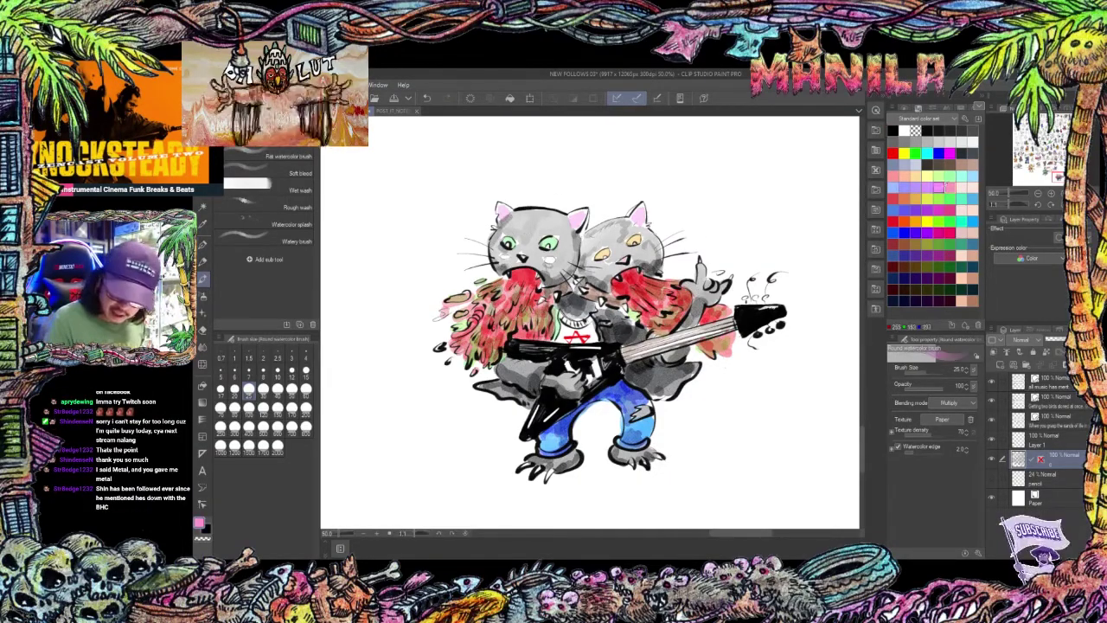
pyautogui.click(950, 153)
pyautogui.moveTo(500, 206); pyautogui.dragTo(507, 218)
pyautogui.moveTo(586, 211); pyautogui.dragTo(573, 227)
pyautogui.moveTo(641, 206); pyautogui.dragTo(635, 221)
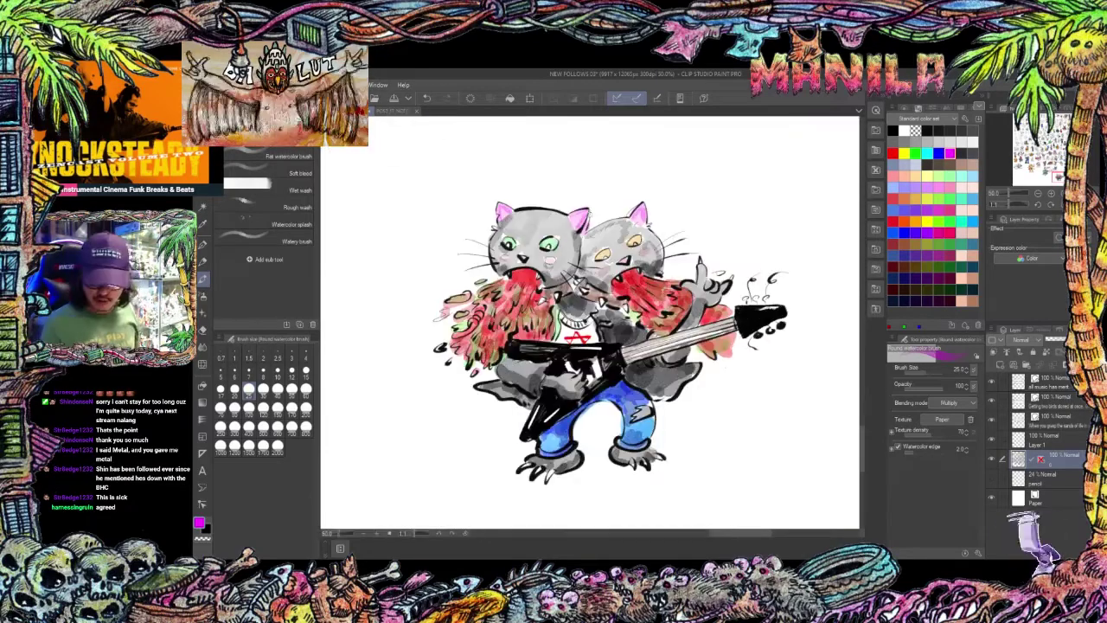
# Ink short black fur strokes on the cats' heads with the pen on Layer 1.
pyautogui.click(1037, 439)
pyautogui.click(893, 130)
pyautogui.press('p')
pyautogui.moveTo(603, 223); pyautogui.dragTo(610, 233)
pyautogui.moveTo(650, 235); pyautogui.dragTo(662, 226)
pyautogui.press('[')
pyautogui.press('[')
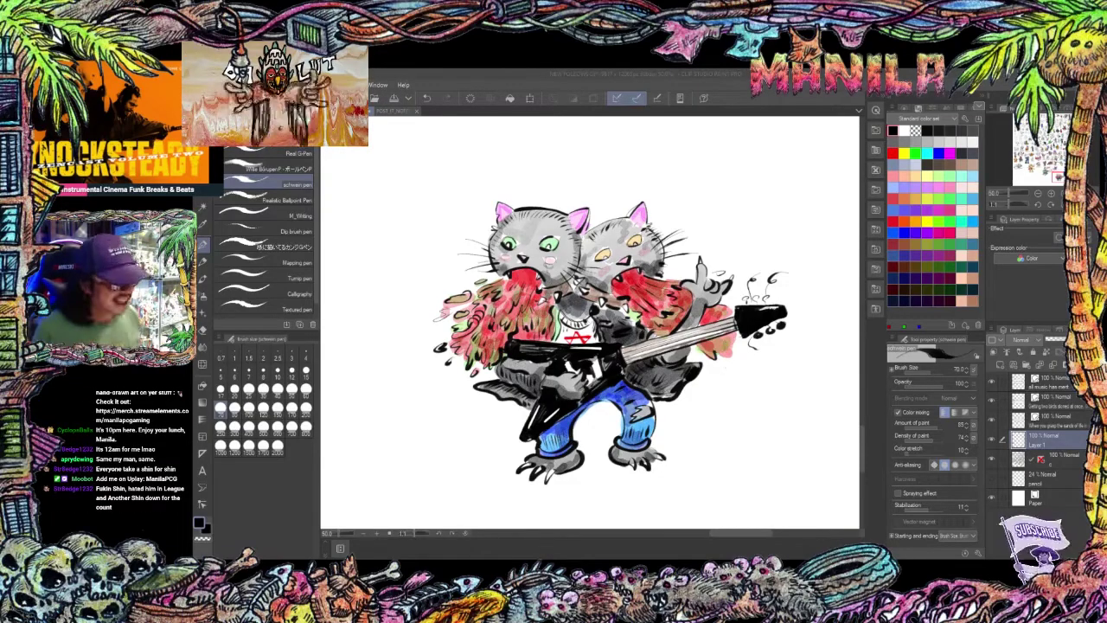
# Hand-letter the follower's username in black outlined characters beneath the cats' feet.
pyautogui.moveTo(554, 432); pyautogui.dragTo(557, 396)
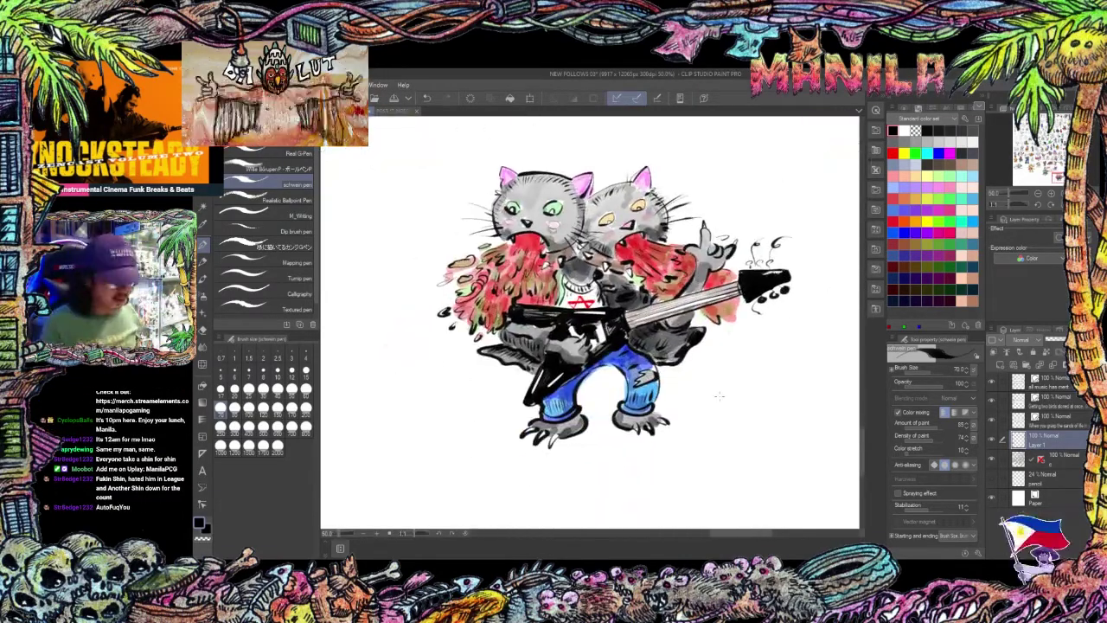
pyautogui.moveTo(488, 467); pyautogui.dragTo(469, 486)
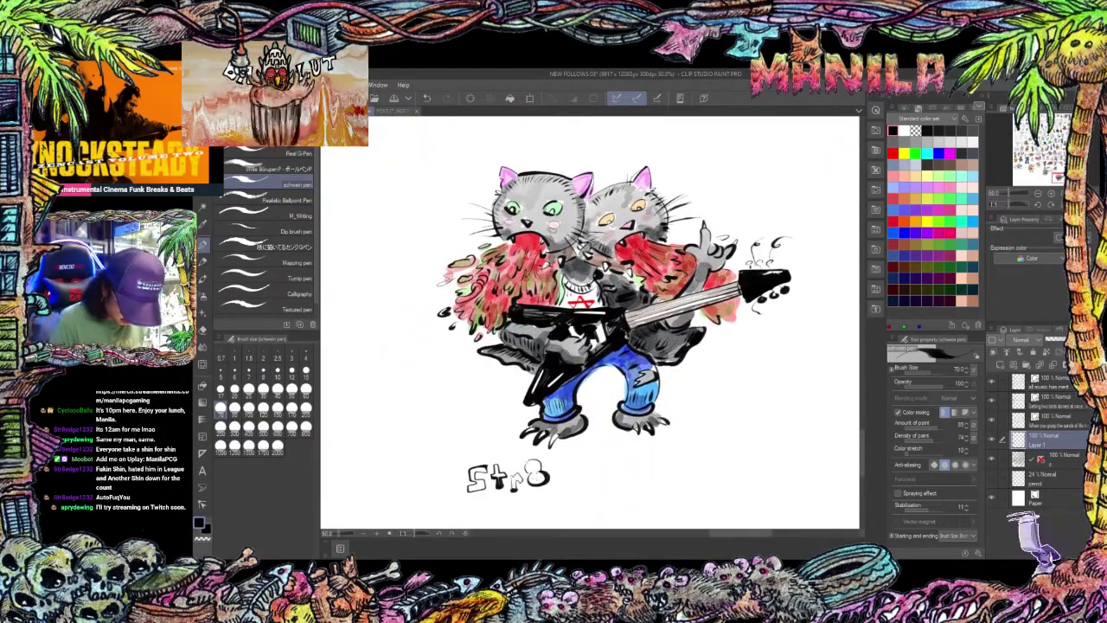
pyautogui.moveTo(588, 470)
pyautogui.mouseDown()
pyautogui.moveTo(613, 482)
pyautogui.moveTo(691, 472)
pyautogui.mouseUp()
# Lasso the username lettering and transform it so it sits centered beneath the two-headed cat.
pyautogui.press('m')
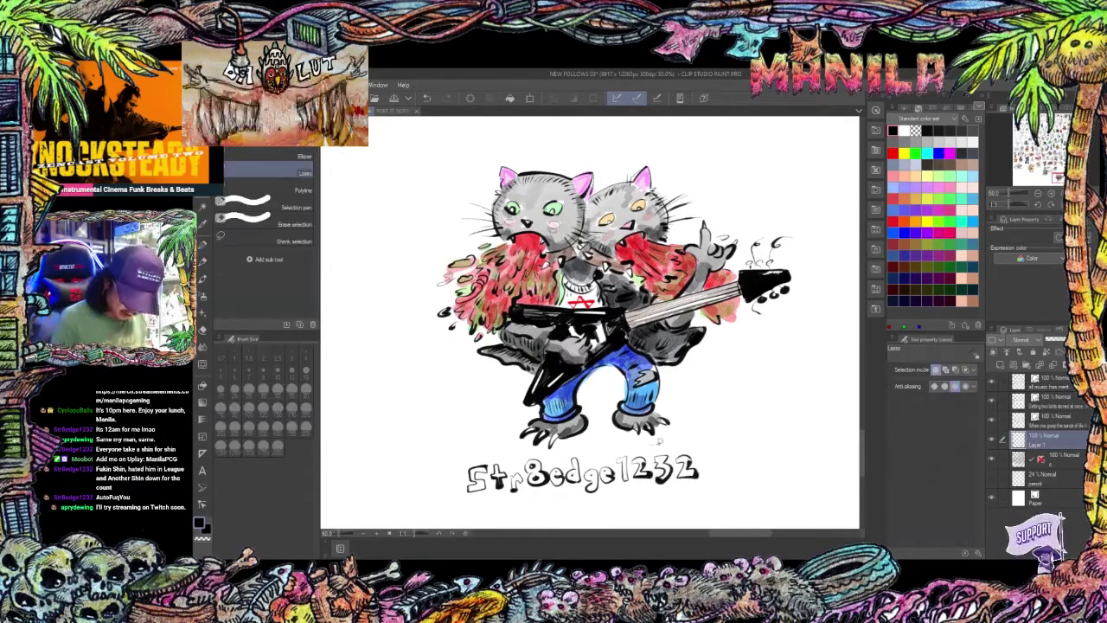
pyautogui.moveTo(440, 480); pyautogui.dragTo(443, 471)
pyautogui.hotkey('ctrl', 't')
pyautogui.moveTo(579, 474); pyautogui.dragTo(618, 463)
pyautogui.moveTo(787, 480); pyautogui.dragTo(785, 494)
pyautogui.press('Return')
pyautogui.hotkey('ctrl', 'd')
pyautogui.moveTo(744, 393); pyautogui.dragTo(726, 390)
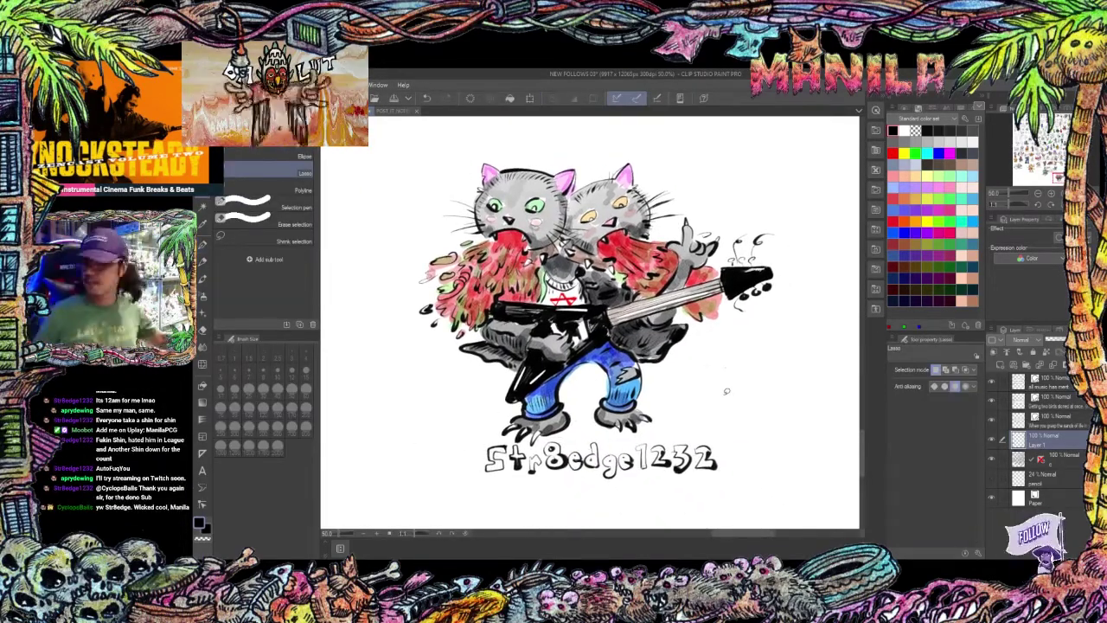
# Examine the one-eyed furry monster and the golden-armored warrior avatars up close.
pyautogui.moveTo(467, 251); pyautogui.dragTo(812, 424)
pyautogui.moveTo(433, 259); pyautogui.dragTo(708, 415)
pyautogui.scroll(1, 708, 415)
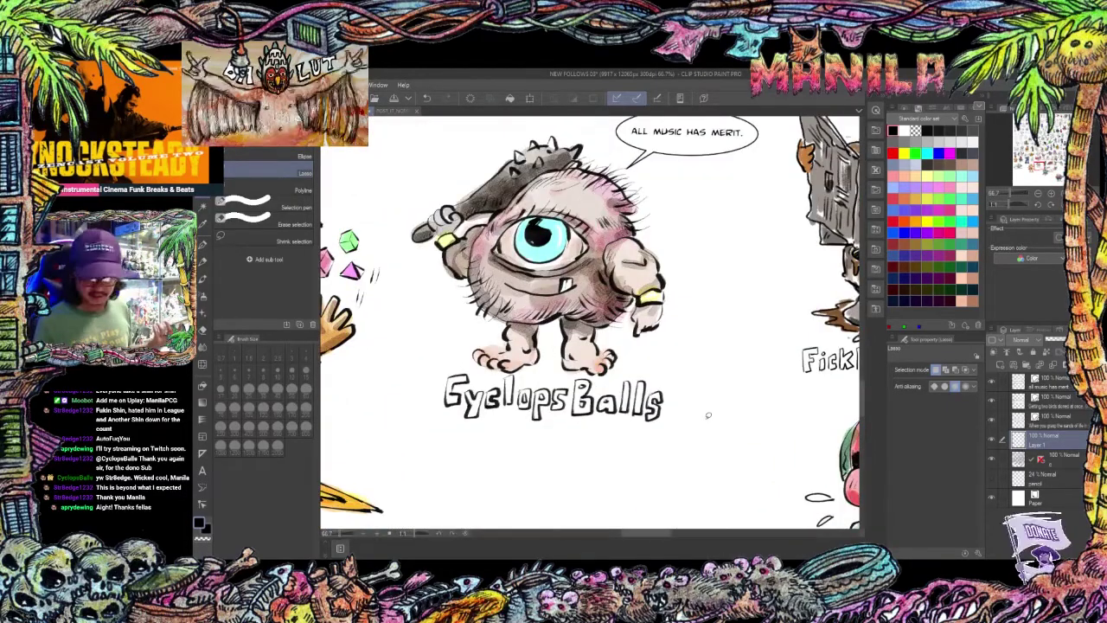
pyautogui.scroll(-2, 830, 389)
pyautogui.moveTo(605, 484); pyautogui.dragTo(737, 424)
pyautogui.scroll(1, 737, 424)
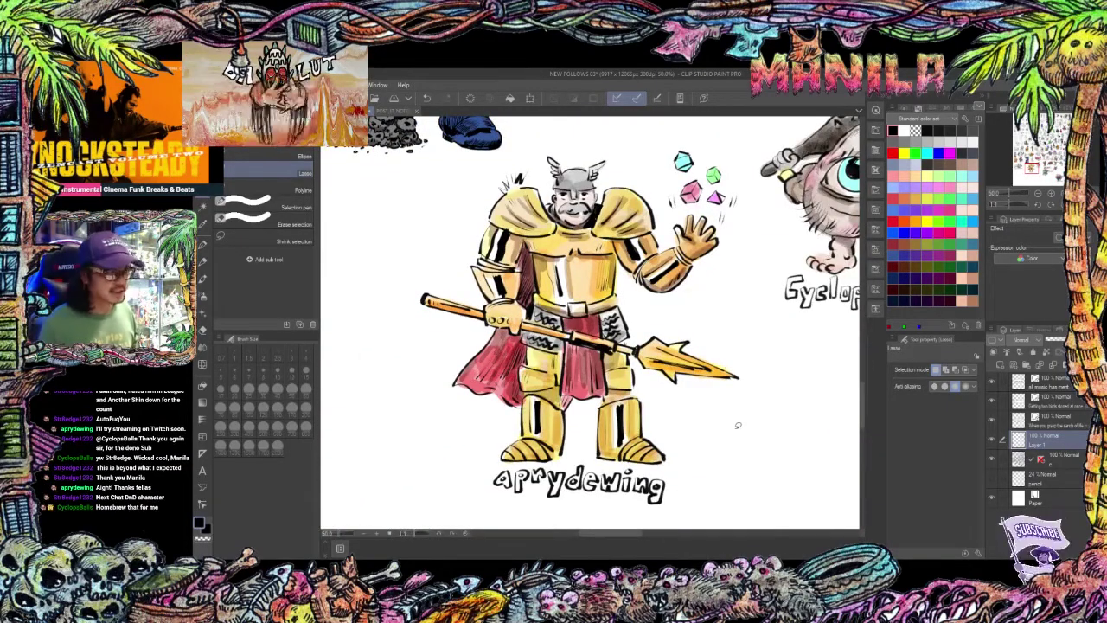
pyautogui.scroll(-2, 737, 425)
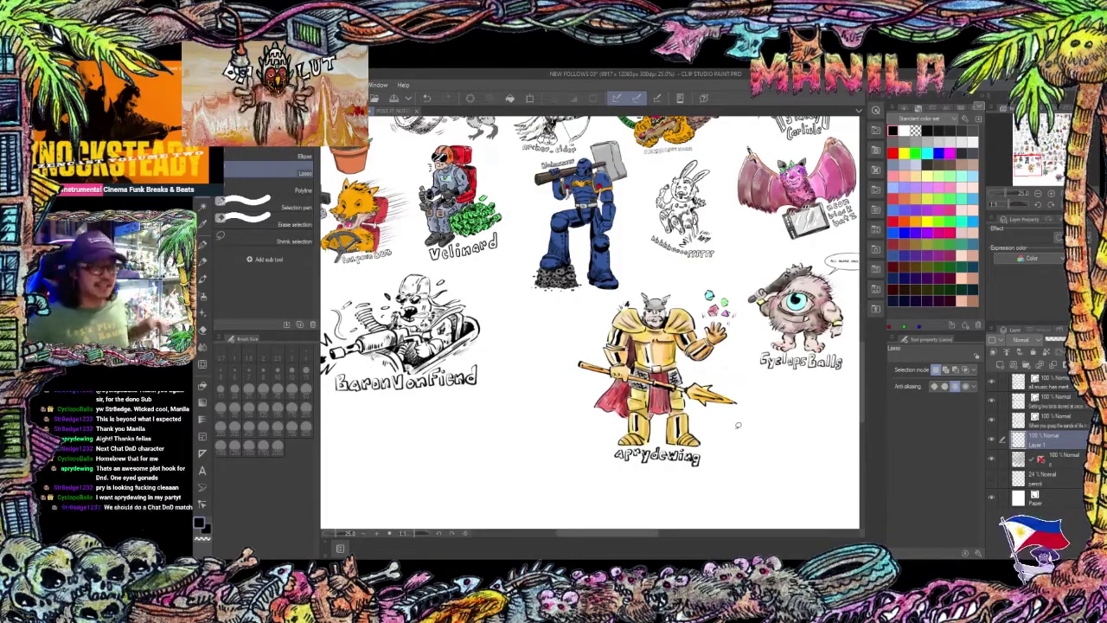
pyautogui.scroll(2, 737, 424)
pyautogui.scroll(-1, 738, 425)
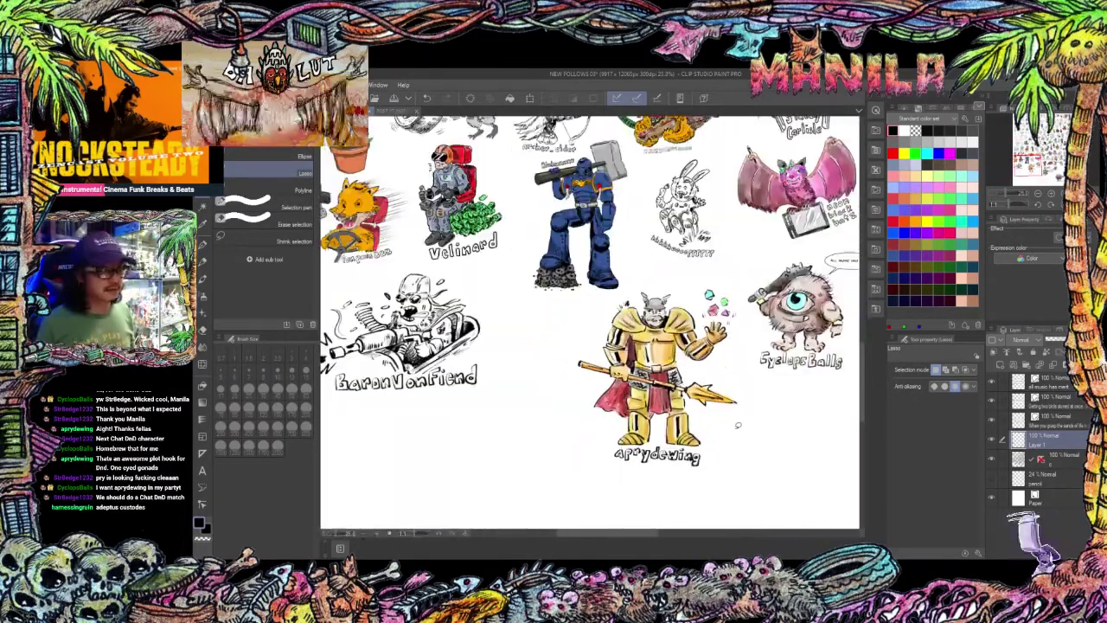
# Survey the whole avatar canvas and examine the lion, snake and goat chimera up close.
pyautogui.moveTo(738, 425); pyautogui.dragTo(461, 400)
pyautogui.moveTo(830, 467); pyautogui.dragTo(383, 422)
pyautogui.scroll(3, 697, 441)
pyautogui.scroll(-6, 697, 442)
pyautogui.moveTo(612, 423); pyautogui.dragTo(785, 423)
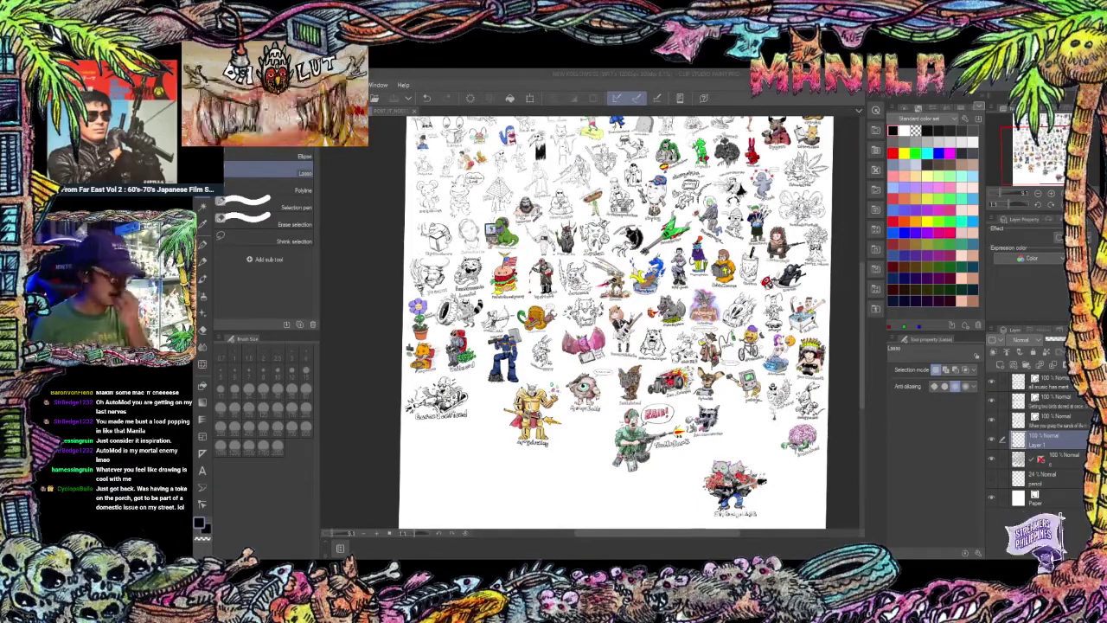
pyautogui.scroll(7, 620, 371)
pyautogui.scroll(2, 702, 328)
pyautogui.moveTo(754, 326); pyautogui.dragTo(702, 383)
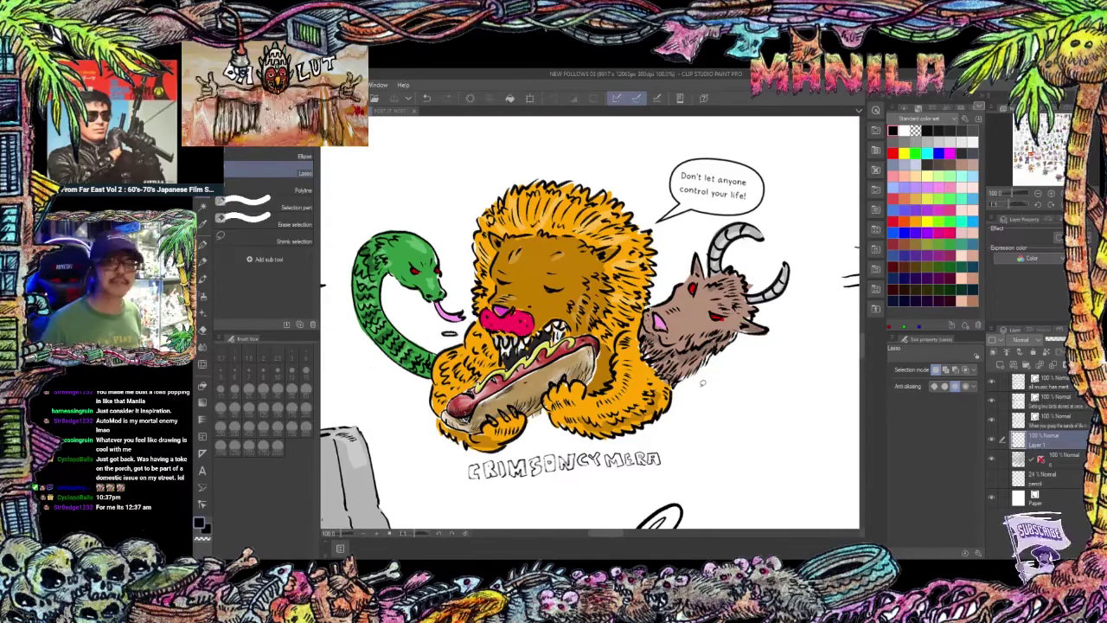
pyautogui.scroll(-5, 830, 353)
pyautogui.scroll(3, 761, 373)
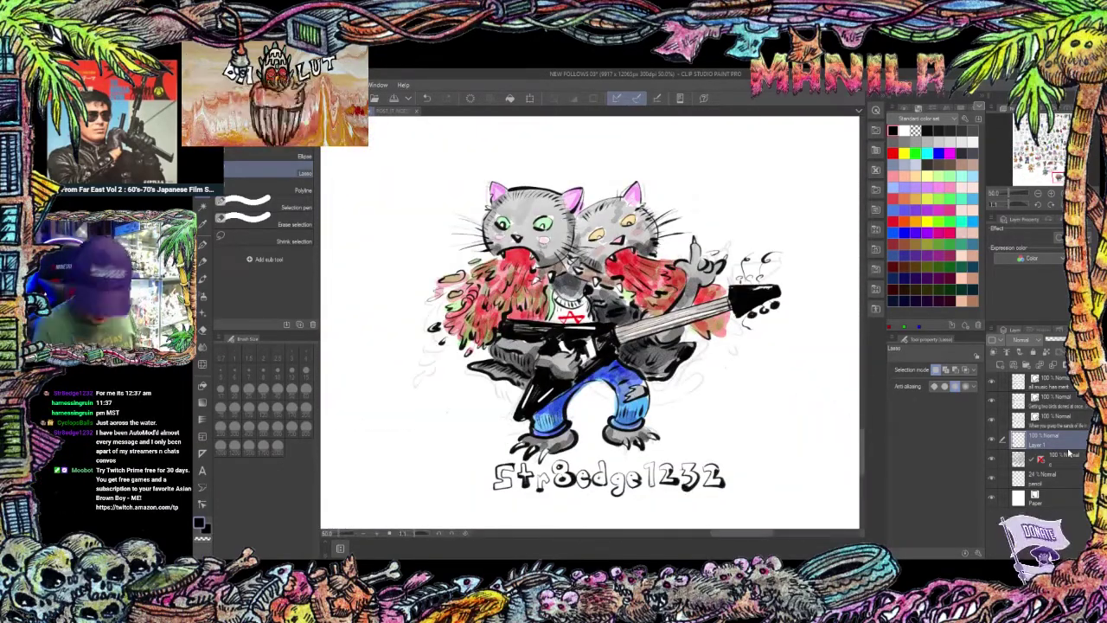
# Draw a curved gray watercolor tail with a black outline behind the cat's leg.
pyautogui.press('p')
pyautogui.click(1051, 459)
pyautogui.click(203, 278)
pyautogui.moveTo(592, 393); pyautogui.dragTo(612, 382)
pyautogui.moveTo(651, 398); pyautogui.dragTo(703, 376)
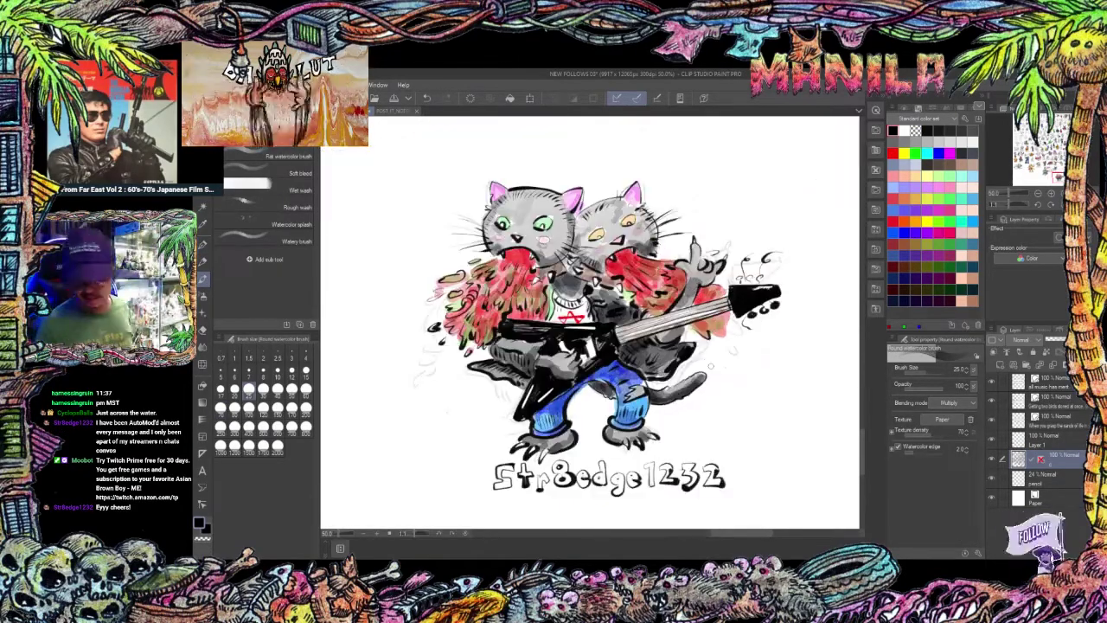
# Lasso the golden-armored warrior on both the ink and color layers, scale it down and place it closer to the one-eyed monster.
pyautogui.hotkey('ctrl', '-')
pyautogui.hotkey('ctrl', '-')
pyautogui.hotkey('ctrl', '-')
pyautogui.hotkey('ctrl', '-')
pyautogui.keyDown('ctrl'); pyautogui.click(1070, 439); pyautogui.keyUp('ctrl')
pyautogui.press('m')
pyautogui.hotkey('ctrl', '+')
pyautogui.hotkey('ctrl', '+')
pyautogui.hotkey('ctrl', '+')
pyautogui.moveTo(635, 242)
pyautogui.mouseDown()
pyautogui.moveTo(612, 485)
pyautogui.moveTo(624, 246)
pyautogui.mouseUp()
pyautogui.hotkey('ctrl', 't')
pyautogui.moveTo(657, 413); pyautogui.dragTo(629, 393)
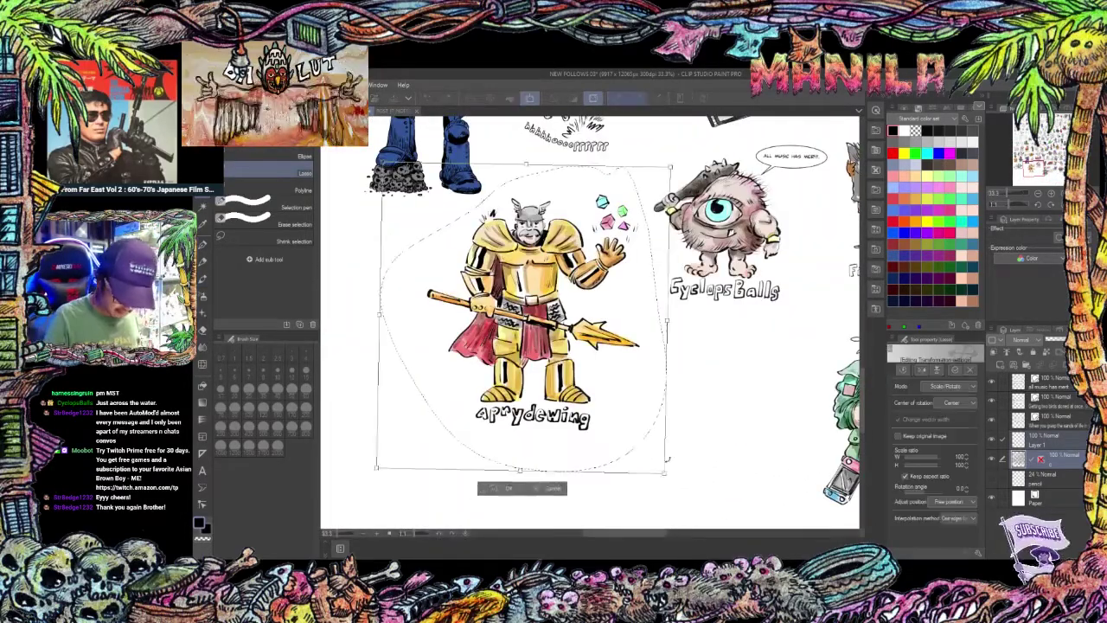
pyautogui.moveTo(664, 473); pyautogui.dragTo(619, 424)
pyautogui.hotkey('ctrl', '-')
pyautogui.moveTo(606, 389); pyautogui.dragTo(637, 421)
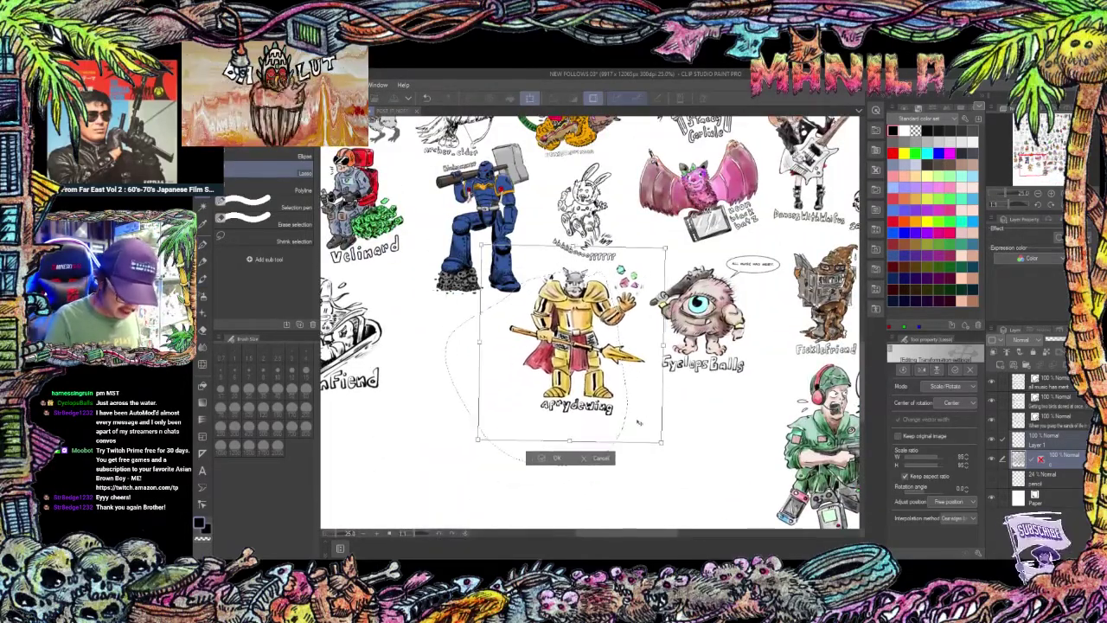
pyautogui.click(557, 456)
pyautogui.hotkey('ctrl', 'd')
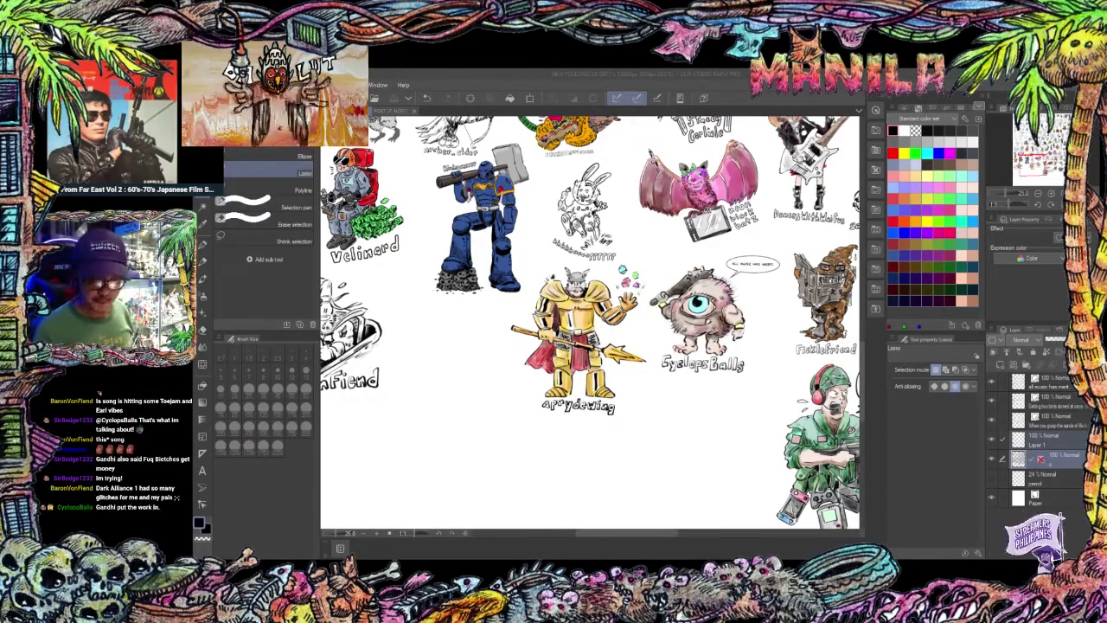
# Show the pencil layer and make it the active layer.
pyautogui.moveTo(864, 354); pyautogui.dragTo(864, 356)
pyautogui.click(992, 478)
pyautogui.click(1041, 478)
# Sketch a helmeted head with the pencil at size 60 in the empty area below the sled gunner avatar.
pyautogui.moveTo(689, 515)
pyautogui.mouseDown()
pyautogui.moveTo(785, 405)
pyautogui.moveTo(932, 380)
pyautogui.mouseUp()
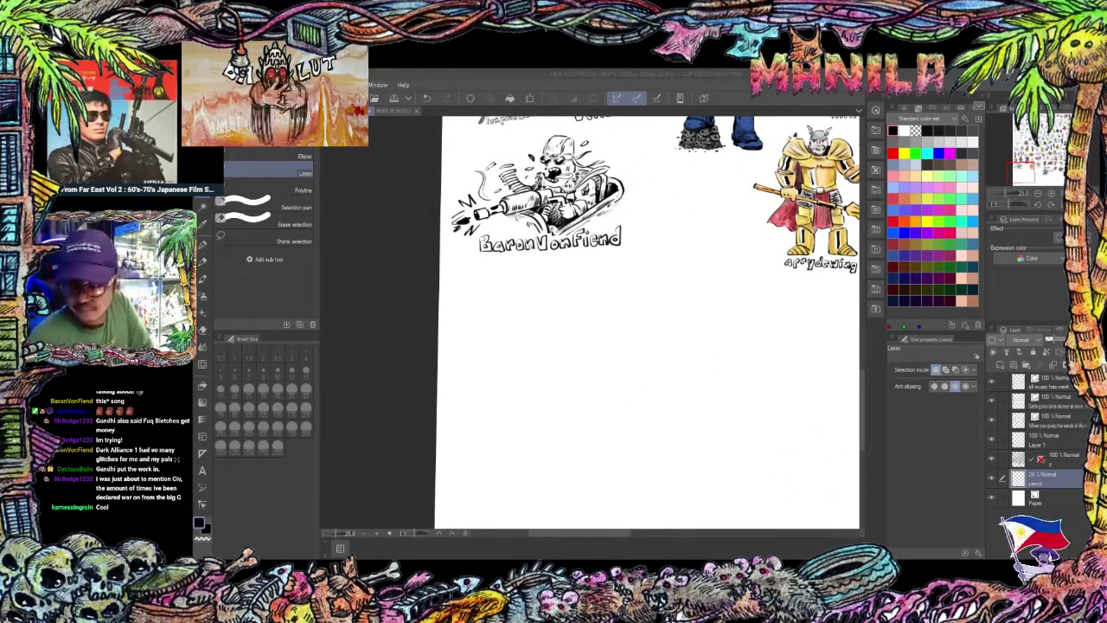
pyautogui.moveTo(844, 430); pyautogui.dragTo(647, 452)
pyautogui.hotkey('ctrl', '+')
pyautogui.moveTo(355, 339)
pyautogui.mouseDown()
pyautogui.moveTo(556, 259)
pyautogui.moveTo(556, 231)
pyautogui.mouseUp()
pyautogui.press('p')
pyautogui.moveTo(575, 281)
pyautogui.mouseDown()
pyautogui.moveTo(560, 267)
pyautogui.moveTo(549, 290)
pyautogui.moveTo(586, 241)
pyautogui.mouseUp()
pyautogui.press(']')
pyautogui.press(']')
pyautogui.press(']')
pyautogui.moveTo(587, 251)
pyautogui.mouseDown()
pyautogui.moveTo(604, 275)
pyautogui.moveTo(581, 296)
pyautogui.mouseUp()
pyautogui.moveTo(595, 284); pyautogui.dragTo(625, 270)
pyautogui.moveTo(560, 298); pyautogui.dragTo(592, 317)
pyautogui.moveTo(620, 285); pyautogui.dragTo(603, 315)
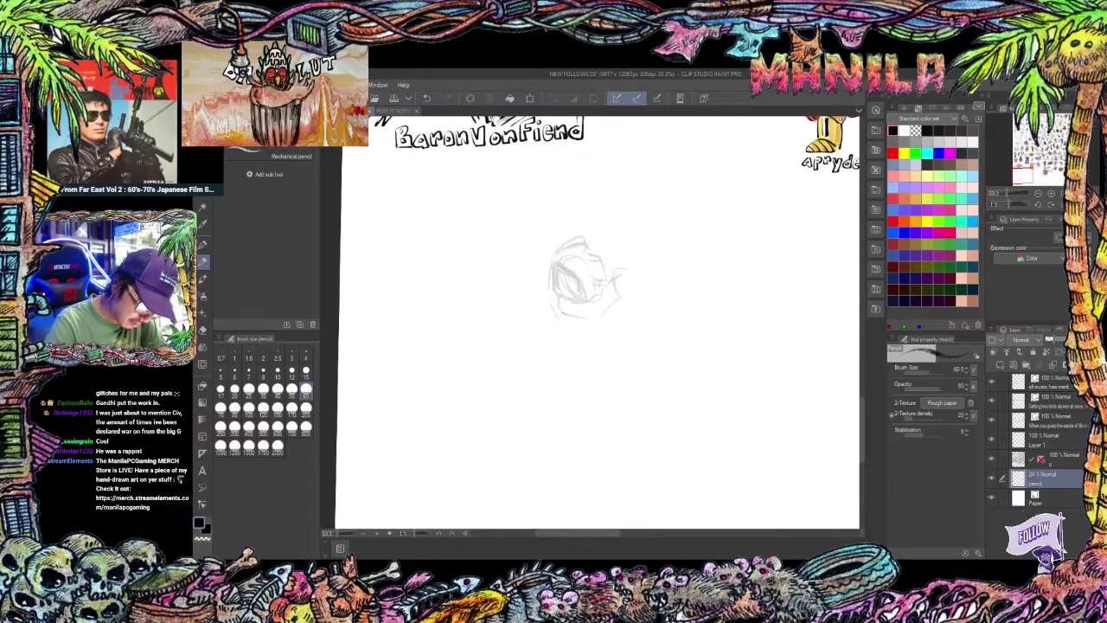
# Rough in the new figure's raised arm, torso and hips below the head.
pyautogui.moveTo(523, 297)
pyautogui.mouseDown()
pyautogui.moveTo(520, 249)
pyautogui.moveTo(548, 312)
pyautogui.moveTo(612, 282)
pyautogui.moveTo(607, 351)
pyautogui.mouseUp()
pyautogui.moveTo(562, 339); pyautogui.dragTo(536, 382)
pyautogui.moveTo(635, 316); pyautogui.dragTo(577, 384)
pyautogui.moveTo(571, 382); pyautogui.dragTo(561, 402)
# Sketch the figure's front leg with a raised thigh, hanging shin and pointed foot.
pyautogui.moveTo(649, 437); pyautogui.dragTo(716, 382)
pyautogui.moveTo(646, 326); pyautogui.dragTo(565, 351)
pyautogui.moveTo(577, 365); pyautogui.dragTo(650, 363)
pyautogui.moveTo(563, 351); pyautogui.dragTo(570, 425)
pyautogui.moveTo(585, 370); pyautogui.dragTo(583, 424)
pyautogui.moveTo(582, 432); pyautogui.dragTo(571, 435)
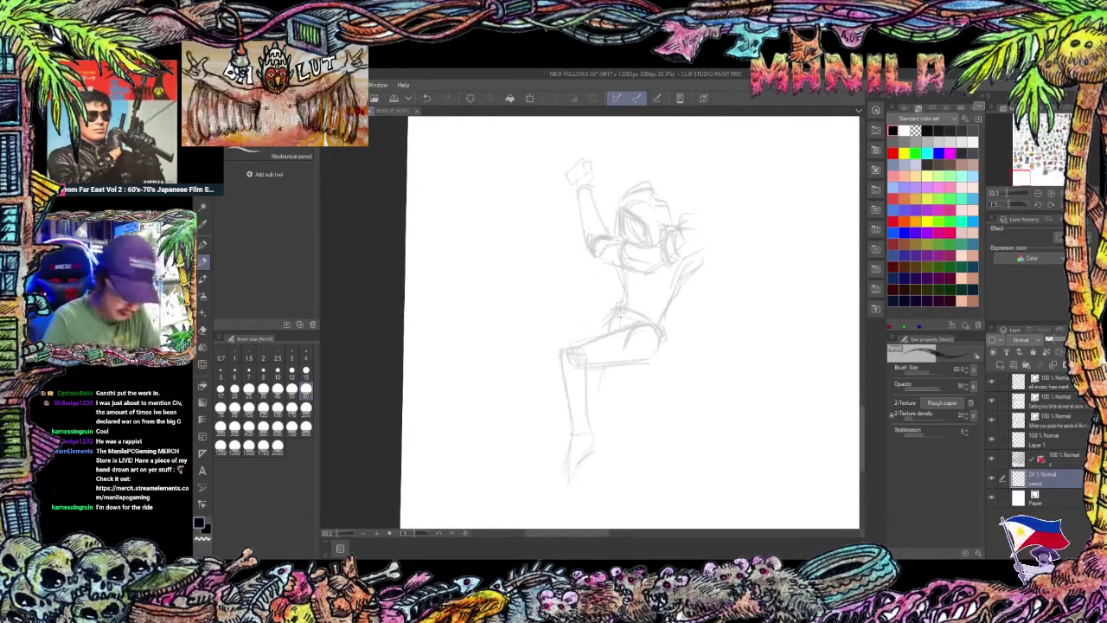
# Sketch the figure's rear leg hanging below the raised thigh.
pyautogui.moveTo(606, 381); pyautogui.dragTo(627, 379)
pyautogui.moveTo(607, 388); pyautogui.dragTo(635, 439)
pyautogui.moveTo(628, 379); pyautogui.dragTo(649, 436)
pyautogui.moveTo(621, 440); pyautogui.dragTo(649, 450)
pyautogui.moveTo(702, 366); pyautogui.dragTo(661, 404)
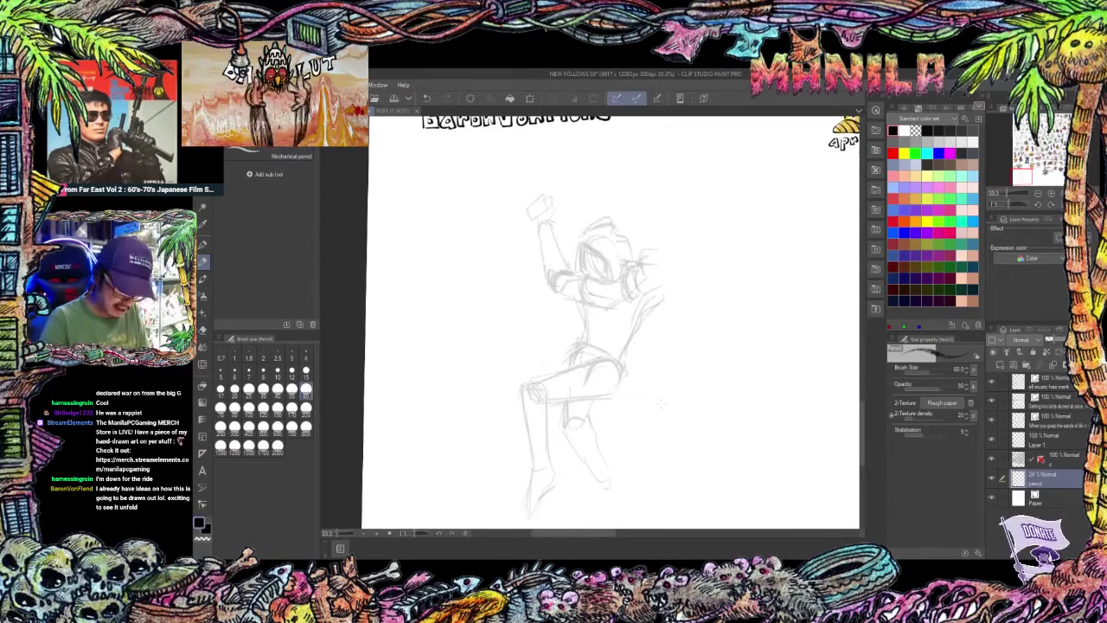
# Sketch the figure's other arm bent with the hand near the hip, and refine the waist lines.
pyautogui.press('e')
pyautogui.press('p')
pyautogui.moveTo(654, 252)
pyautogui.mouseDown()
pyautogui.moveTo(678, 303)
pyautogui.moveTo(657, 355)
pyautogui.mouseUp()
pyautogui.moveTo(688, 330); pyautogui.dragTo(637, 368)
pyautogui.moveTo(587, 321)
pyautogui.mouseDown()
pyautogui.moveTo(600, 261)
pyautogui.moveTo(580, 383)
pyautogui.mouseUp()
pyautogui.moveTo(644, 264); pyautogui.dragTo(649, 337)
# Lasso the raised forearm and fist and reposition them with a transform.
pyautogui.press('m')
pyautogui.moveTo(532, 226); pyautogui.dragTo(499, 246)
pyautogui.hotkey('ctrl', 't')
pyautogui.moveTo(519, 303); pyautogui.dragTo(531, 313)
pyautogui.click(506, 403)
pyautogui.hotkey('ctrl', 'd')
pyautogui.moveTo(640, 313); pyautogui.dragTo(662, 294)
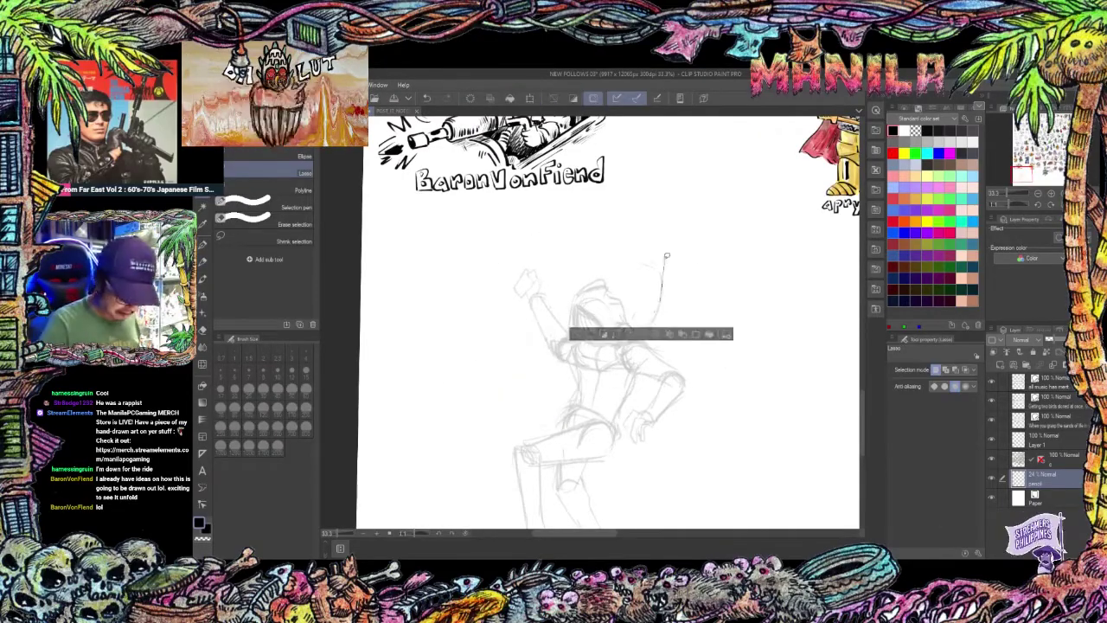
pyautogui.hotkey('ctrl', 'd')
# Sketch a pair of upswept feathered wings rising from the figure's back.
pyautogui.press('p')
pyautogui.moveTo(692, 238); pyautogui.dragTo(701, 299)
pyautogui.hotkey('ctrl', '-')
pyautogui.moveTo(653, 368)
pyautogui.mouseDown()
pyautogui.moveTo(714, 363)
pyautogui.moveTo(665, 333)
pyautogui.mouseUp()
pyautogui.moveTo(680, 289); pyautogui.dragTo(742, 204)
pyautogui.moveTo(742, 231); pyautogui.dragTo(674, 325)
pyautogui.moveTo(709, 353); pyautogui.dragTo(673, 341)
pyautogui.moveTo(670, 258); pyautogui.dragTo(643, 306)
# Sketch flowing cloth behind the hips and a long downward-pointing spear through the raised hand.
pyautogui.moveTo(652, 436); pyautogui.dragTo(649, 416)
pyautogui.moveTo(665, 417); pyautogui.dragTo(636, 452)
pyautogui.moveTo(603, 222); pyautogui.dragTo(489, 432)
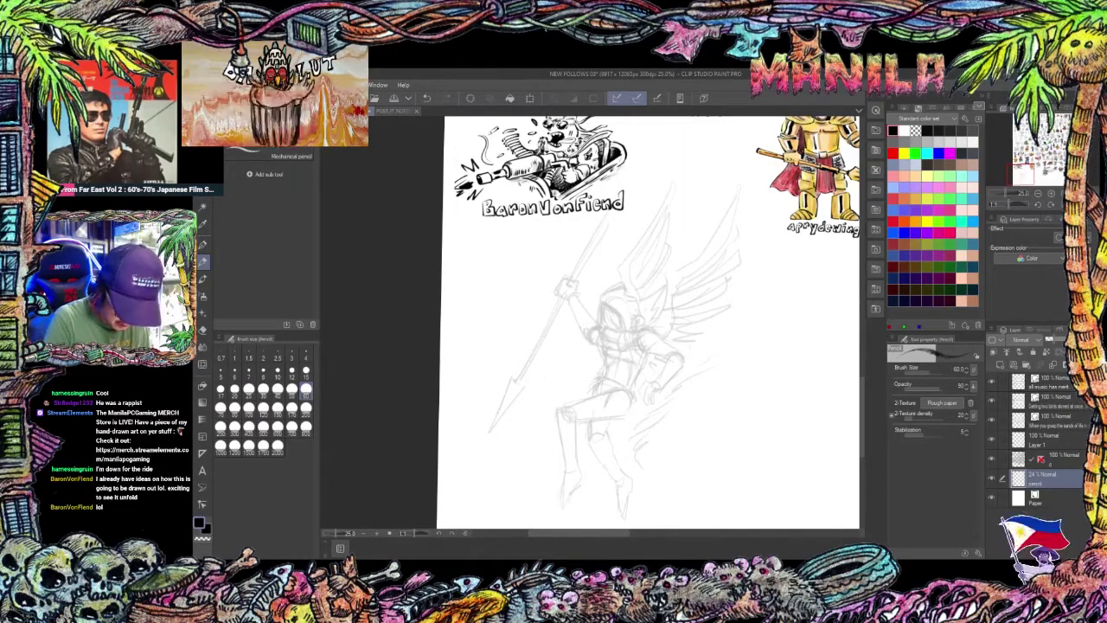
pyautogui.scroll(-1, 623, 444)
pyautogui.scroll(-2, 597, 428)
pyautogui.scroll(-2, 716, 415)
pyautogui.scroll(5, 715, 415)
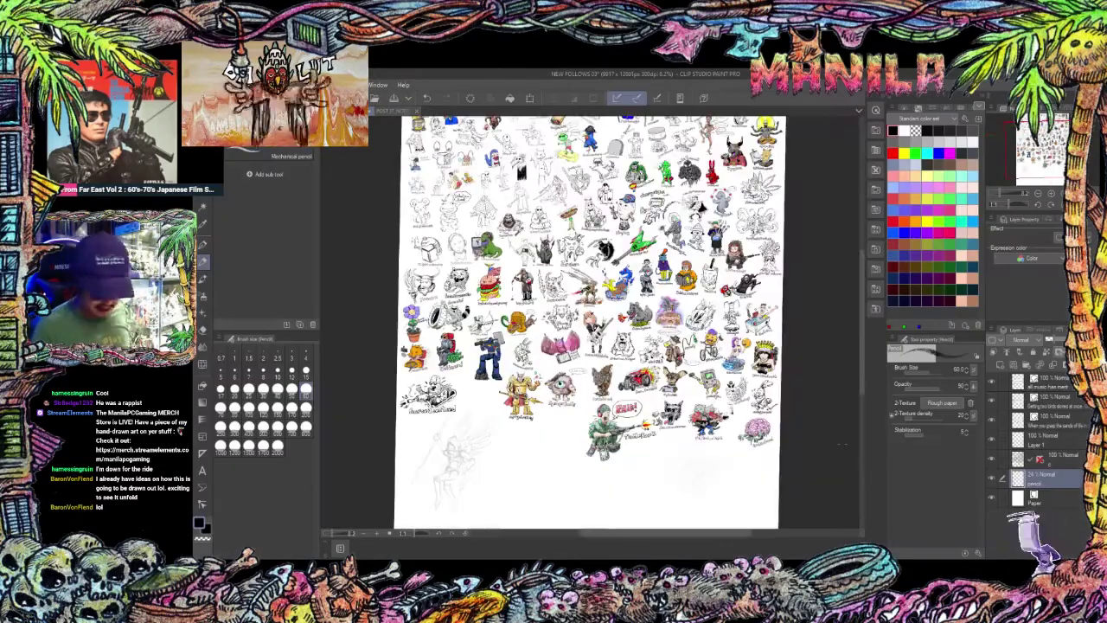
# Lasso the winged spear bearer's pencil sketch and reposition it on the blank canvas area with a transform.
pyautogui.scroll(-3, 716, 415)
pyautogui.press('m')
pyautogui.moveTo(627, 263); pyautogui.dragTo(647, 266)
pyautogui.hotkey('ctrl', 't')
pyautogui.moveTo(710, 485); pyautogui.dragTo(733, 432)
pyautogui.click(586, 520)
pyautogui.click(584, 520)
pyautogui.scroll(2, 699, 411)
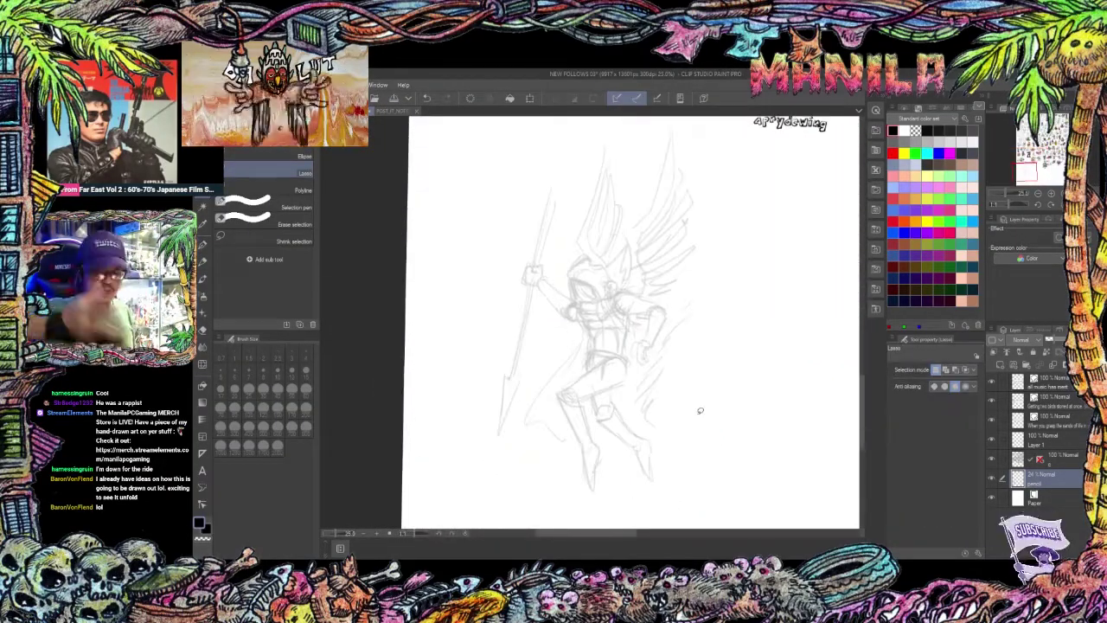
# On Layer 1, ink the hood, the face opening, and the bent arm with its shoulder bands, wristband and hand.
pyautogui.click(1058, 445)
pyautogui.press('p')
pyautogui.scroll(1, 576, 248)
pyautogui.moveTo(574, 297); pyautogui.dragTo(604, 317)
pyautogui.moveTo(573, 297)
pyautogui.mouseDown()
pyautogui.moveTo(604, 326)
pyautogui.moveTo(609, 308)
pyautogui.mouseUp()
pyautogui.moveTo(624, 287); pyautogui.dragTo(636, 289)
pyautogui.moveTo(691, 318); pyautogui.dragTo(654, 380)
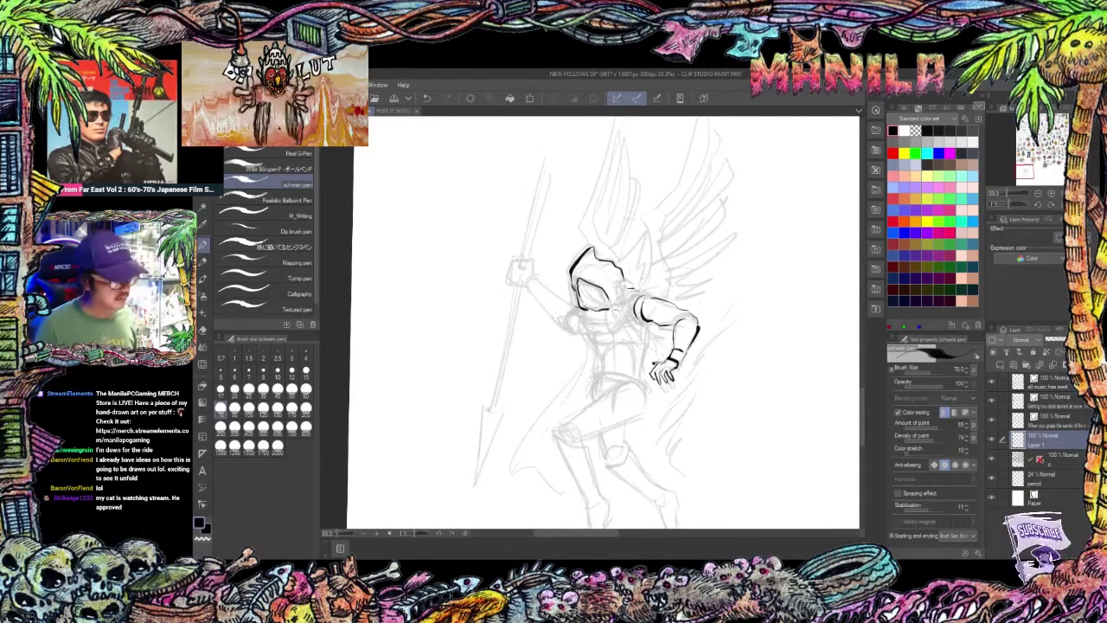
pyautogui.scroll(-1, 640, 260)
pyautogui.moveTo(649, 165); pyautogui.dragTo(705, 346)
pyautogui.scroll(3, 710, 327)
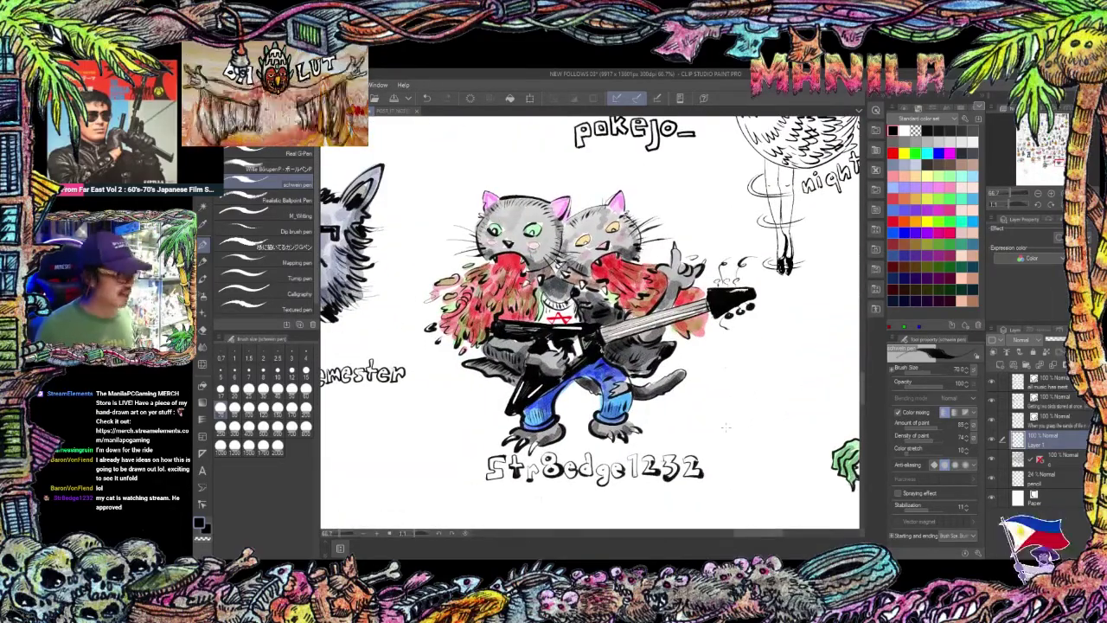
pyautogui.scroll(-2, 726, 427)
pyautogui.moveTo(501, 441); pyautogui.dragTo(692, 234)
# Ink the figure's chest, ribs and torso sides, plus the raised arm with its armband up to the wrist.
pyautogui.scroll(1, 588, 329)
pyautogui.moveTo(482, 303); pyautogui.dragTo(499, 344)
pyautogui.moveTo(542, 299); pyautogui.dragTo(595, 343)
pyautogui.moveTo(499, 336); pyautogui.dragTo(570, 341)
pyautogui.moveTo(508, 344)
pyautogui.mouseDown()
pyautogui.moveTo(521, 389)
pyautogui.moveTo(526, 378)
pyautogui.mouseUp()
pyautogui.moveTo(503, 329); pyautogui.dragTo(507, 333)
pyautogui.moveTo(552, 333); pyautogui.dragTo(557, 332)
pyautogui.moveTo(638, 439); pyautogui.dragTo(710, 482)
pyautogui.moveTo(546, 339); pyautogui.dragTo(546, 366)
pyautogui.moveTo(556, 341); pyautogui.dragTo(557, 372)
pyautogui.moveTo(489, 302); pyautogui.dragTo(544, 338)
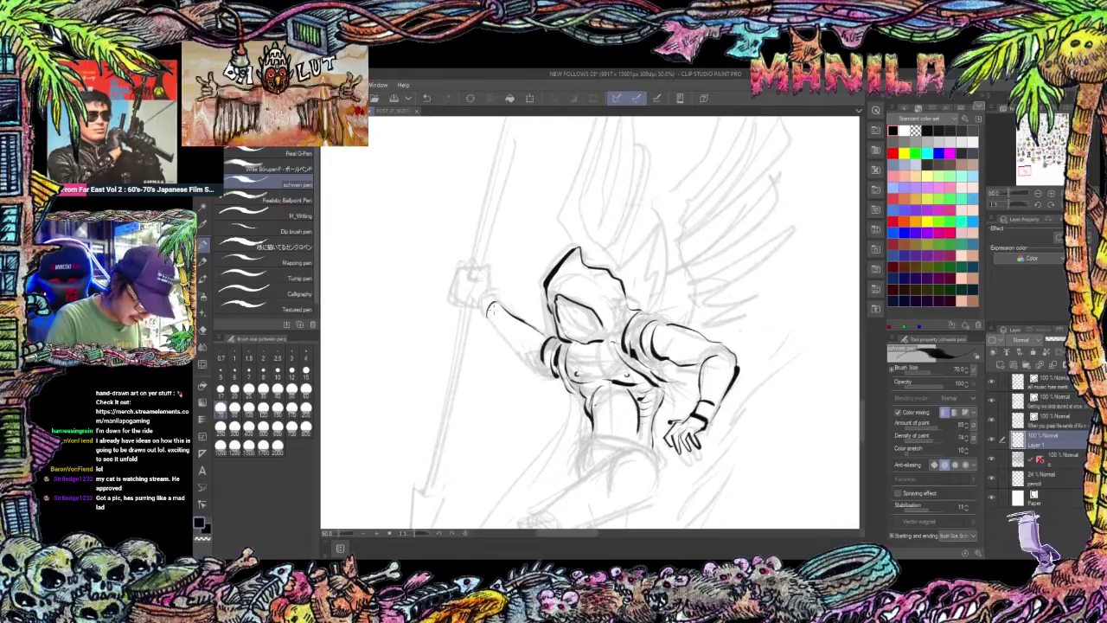
# Ink the raised fist and its wristband, and fill the hood's face opening with solid black.
pyautogui.moveTo(709, 415); pyautogui.dragTo(734, 277)
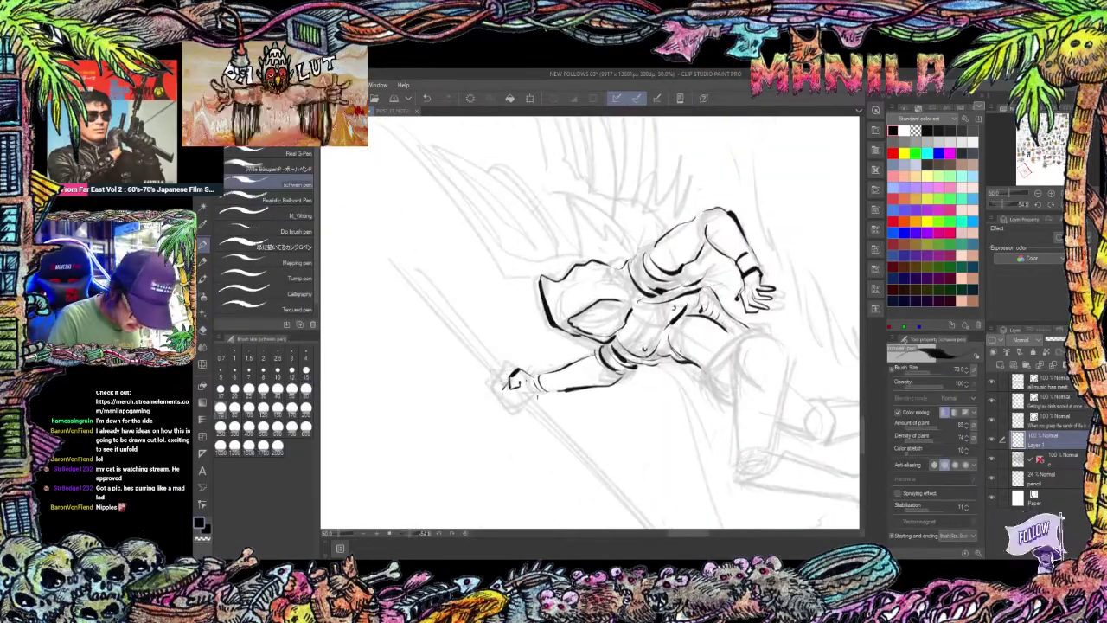
pyautogui.moveTo(544, 372); pyautogui.dragTo(550, 390)
pyautogui.moveTo(734, 277); pyautogui.dragTo(706, 416)
pyautogui.moveTo(580, 306); pyautogui.dragTo(586, 347)
pyautogui.moveTo(591, 315)
pyautogui.mouseDown()
pyautogui.moveTo(617, 349)
pyautogui.moveTo(626, 340)
pyautogui.moveTo(557, 345)
pyautogui.moveTo(599, 291)
pyautogui.mouseUp()
# Ink the near wing with a curled top joint, long upswept flight feathers and shorter layered feathers below.
pyautogui.scroll(-1, 597, 324)
pyautogui.scroll(2, 610, 294)
pyautogui.scroll(-1, 596, 285)
pyautogui.moveTo(529, 261); pyautogui.dragTo(522, 291)
pyautogui.moveTo(640, 216); pyautogui.dragTo(553, 432)
pyautogui.moveTo(528, 292); pyautogui.dragTo(536, 423)
pyautogui.scroll(-2, 597, 311)
pyautogui.moveTo(597, 307)
pyautogui.mouseDown()
pyautogui.moveTo(632, 192)
pyautogui.moveTo(647, 246)
pyautogui.moveTo(642, 231)
pyautogui.mouseUp()
pyautogui.hotkey('ctrl', 'z')
pyautogui.moveTo(640, 277); pyautogui.dragTo(596, 317)
pyautogui.scroll(1, 597, 312)
pyautogui.moveTo(588, 216); pyautogui.dragTo(596, 432)
pyautogui.scroll(-2, 597, 320)
pyautogui.scroll(2, 597, 320)
pyautogui.moveTo(571, 332)
pyautogui.mouseDown()
pyautogui.moveTo(645, 230)
pyautogui.moveTo(659, 265)
pyautogui.mouseUp()
pyautogui.moveTo(576, 363); pyautogui.dragTo(658, 301)
pyautogui.moveTo(574, 400); pyautogui.dragTo(647, 351)
pyautogui.moveTo(571, 424); pyautogui.dragTo(611, 400)
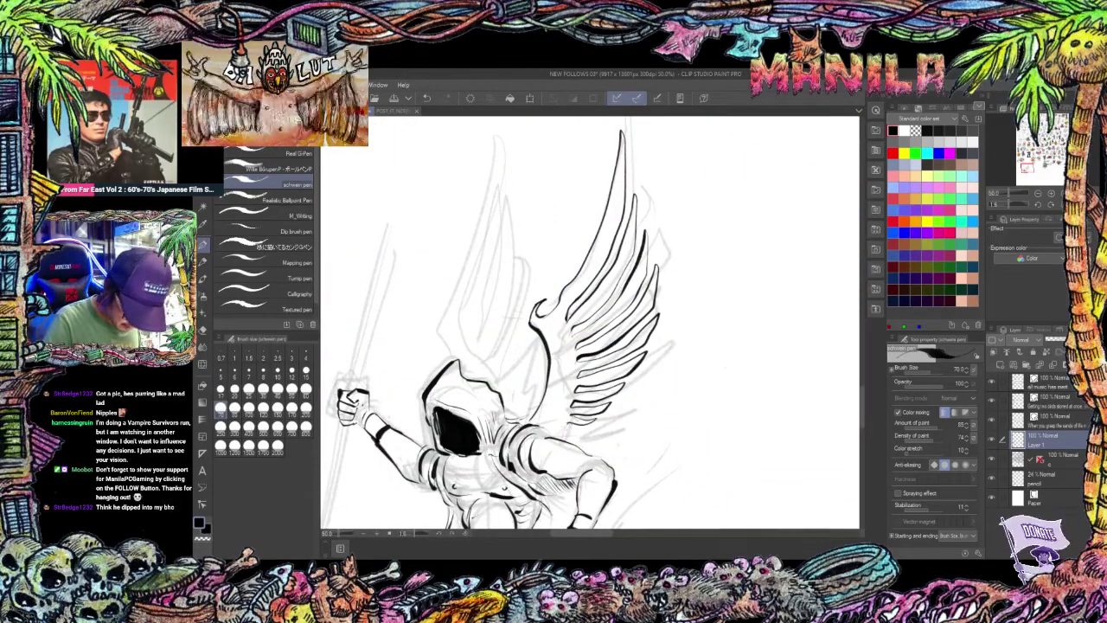
# Ink the far wing's leading edge and its upswept feathers behind the hood.
pyautogui.scroll(-2, 579, 389)
pyautogui.moveTo(516, 347)
pyautogui.mouseDown()
pyautogui.moveTo(544, 247)
pyautogui.moveTo(554, 296)
pyautogui.mouseUp()
pyautogui.moveTo(513, 355); pyautogui.dragTo(504, 339)
pyautogui.moveTo(559, 272); pyautogui.dragTo(526, 348)
pyautogui.moveTo(562, 296); pyautogui.dragTo(532, 368)
pyautogui.moveTo(560, 318); pyautogui.dragTo(541, 391)
# Ink the abdomen, waistband, thighs, shins and pointed feet over the pencil sketch.
pyautogui.scroll(-1, 588, 380)
pyautogui.scroll(3, 588, 380)
pyautogui.moveTo(522, 335)
pyautogui.mouseDown()
pyautogui.moveTo(531, 357)
pyautogui.moveTo(589, 327)
pyautogui.mouseUp()
pyautogui.moveTo(517, 332); pyautogui.dragTo(587, 353)
pyautogui.moveTo(529, 337)
pyautogui.mouseDown()
pyautogui.moveTo(525, 354)
pyautogui.moveTo(591, 334)
pyautogui.mouseUp()
pyautogui.moveTo(608, 301)
pyautogui.mouseDown()
pyautogui.moveTo(567, 353)
pyautogui.moveTo(490, 370)
pyautogui.mouseUp()
pyautogui.moveTo(566, 363)
pyautogui.mouseDown()
pyautogui.moveTo(526, 389)
pyautogui.moveTo(585, 290)
pyautogui.mouseUp()
pyautogui.moveTo(501, 306); pyautogui.dragTo(546, 409)
pyautogui.moveTo(584, 327); pyautogui.dragTo(586, 283)
pyautogui.moveTo(584, 371); pyautogui.dragTo(563, 435)
pyautogui.moveTo(585, 282)
pyautogui.mouseDown()
pyautogui.moveTo(575, 347)
pyautogui.moveTo(594, 356)
pyautogui.mouseUp()
pyautogui.moveTo(595, 358); pyautogui.dragTo(640, 401)
pyautogui.moveTo(571, 370)
pyautogui.mouseDown()
pyautogui.moveTo(642, 422)
pyautogui.moveTo(653, 490)
pyautogui.mouseUp()
pyautogui.moveTo(659, 404); pyautogui.dragTo(654, 489)
# Ink the lower wing feathers fanning out behind the bent arm.
pyautogui.scroll(-2, 613, 424)
pyautogui.scroll(1, 635, 316)
pyautogui.moveTo(636, 316); pyautogui.dragTo(594, 317)
pyautogui.moveTo(575, 251); pyautogui.dragTo(586, 258)
pyautogui.moveTo(602, 264); pyautogui.dragTo(652, 237)
pyautogui.moveTo(609, 334); pyautogui.dragTo(650, 289)
pyautogui.moveTo(619, 310); pyautogui.dragTo(663, 249)
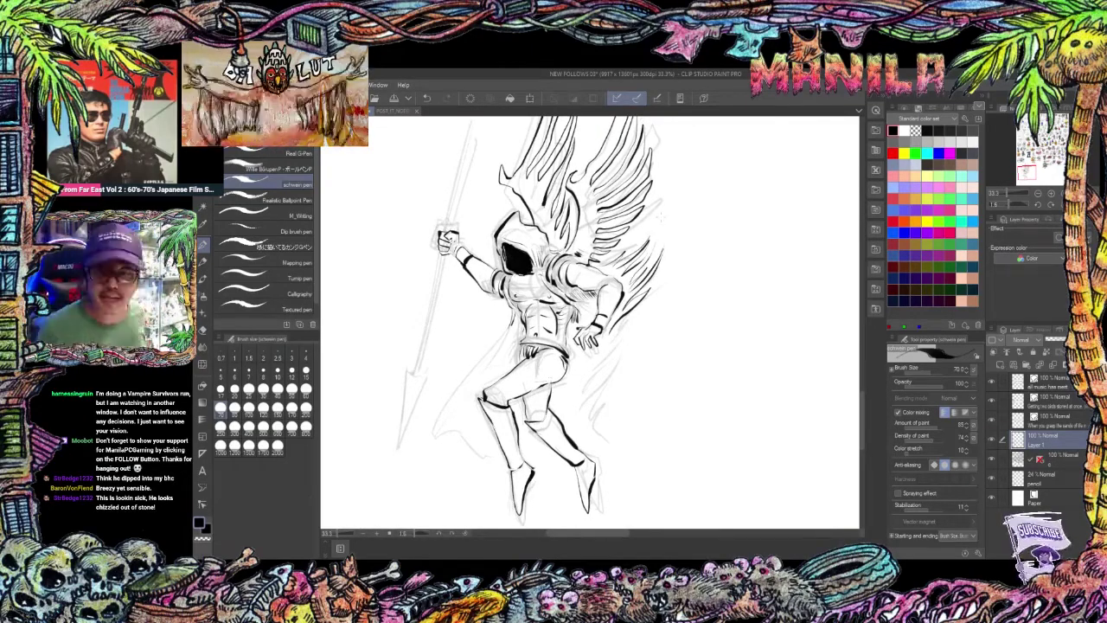
# Ink leg shading and ragged flowing cloth behind the hips and legs, and hide the pencil layer.
pyautogui.moveTo(544, 374); pyautogui.dragTo(527, 389)
pyautogui.moveTo(553, 415)
pyautogui.mouseDown()
pyautogui.moveTo(552, 392)
pyautogui.moveTo(514, 445)
pyautogui.mouseUp()
pyautogui.moveTo(542, 403); pyautogui.dragTo(576, 442)
pyautogui.moveTo(507, 400); pyautogui.dragTo(516, 437)
pyautogui.moveTo(609, 321); pyautogui.dragTo(564, 376)
pyautogui.moveTo(625, 328)
pyautogui.mouseDown()
pyautogui.moveTo(567, 382)
pyautogui.moveTo(587, 434)
pyautogui.mouseUp()
pyautogui.moveTo(527, 430); pyautogui.dragTo(556, 493)
pyautogui.moveTo(553, 346); pyautogui.dragTo(568, 394)
pyautogui.click(991, 477)
pyautogui.moveTo(793, 152); pyautogui.dragTo(855, 320)
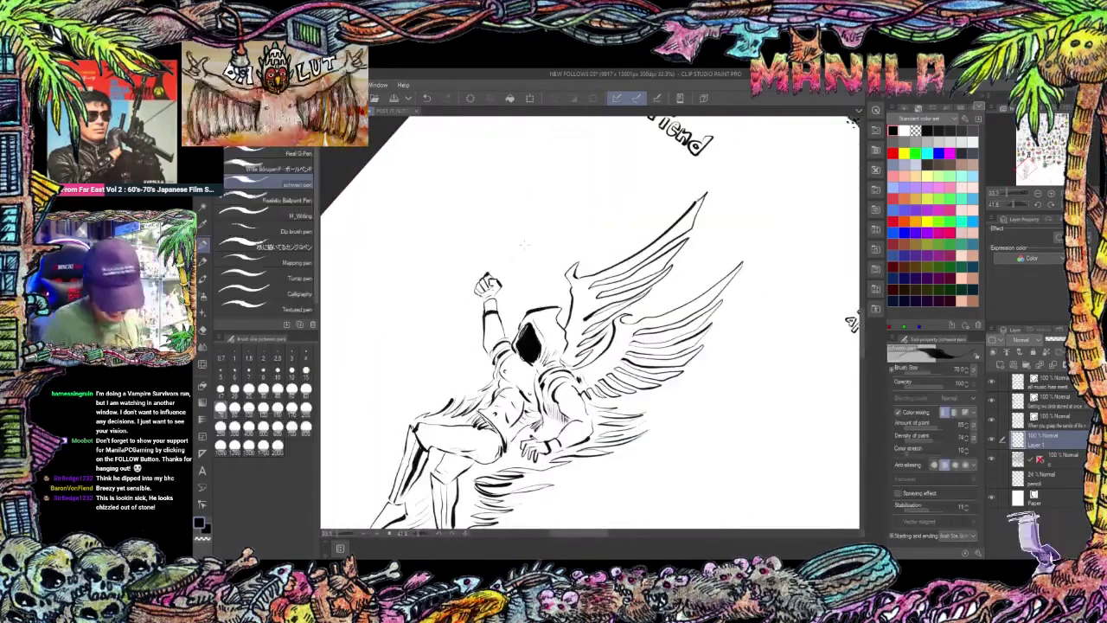
# Place a ruler along the spear, ink its straight double-line shaft through the fist, and disable the ruler.
pyautogui.moveTo(562, 346); pyautogui.dragTo(651, 344)
pyautogui.click(202, 454)
pyautogui.moveTo(689, 157)
pyautogui.mouseDown()
pyautogui.moveTo(418, 427)
pyautogui.moveTo(689, 158)
pyautogui.mouseUp()
pyautogui.press('k')
pyautogui.hotkey('ctrl', 'z')
pyautogui.moveTo(466, 401)
pyautogui.mouseDown()
pyautogui.moveTo(690, 164)
pyautogui.moveTo(512, 151)
pyautogui.mouseUp()
pyautogui.press('p')
pyautogui.moveTo(515, 204); pyautogui.dragTo(543, 328)
pyautogui.moveTo(521, 204); pyautogui.dragTo(549, 327)
pyautogui.moveTo(562, 372)
pyautogui.mouseDown()
pyautogui.moveTo(564, 347)
pyautogui.moveTo(581, 446)
pyautogui.mouseUp()
pyautogui.keyDown('shift'); pyautogui.click(1040, 439); pyautogui.keyUp('shift')
# Ink a jagged barbed spearhead at the shaft's lower end and barbs along the lower shaft.
pyautogui.moveTo(559, 329)
pyautogui.mouseDown()
pyautogui.moveTo(586, 448)
pyautogui.moveTo(577, 377)
pyautogui.mouseUp()
pyautogui.moveTo(575, 381)
pyautogui.mouseDown()
pyautogui.moveTo(568, 361)
pyautogui.moveTo(592, 419)
pyautogui.mouseUp()
pyautogui.hotkey('ctrl', 'z')
pyautogui.moveTo(591, 350); pyautogui.dragTo(590, 388)
pyautogui.moveTo(557, 302); pyautogui.dragTo(559, 327)
pyautogui.moveTo(544, 297); pyautogui.dragTo(560, 325)
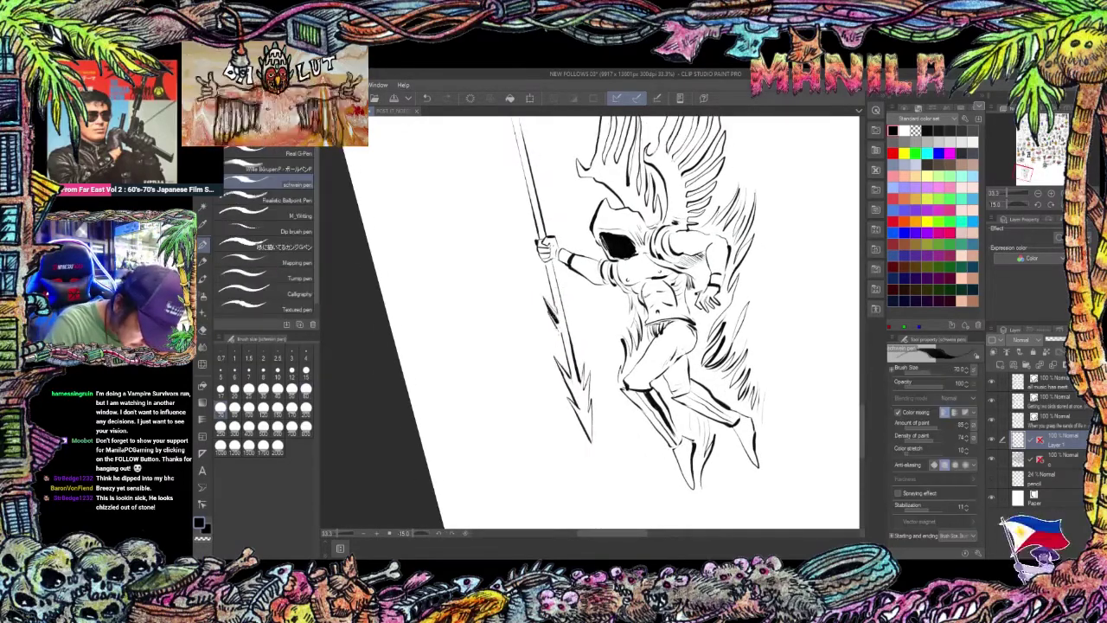
pyautogui.moveTo(548, 254); pyautogui.dragTo(556, 287)
pyautogui.moveTo(549, 307); pyautogui.dragTo(560, 338)
pyautogui.moveTo(545, 251); pyautogui.dragTo(548, 313)
# Shade the spear shaft with long strokes, taper its rear end, and add motion lines around the spearhead.
pyautogui.press('e')
pyautogui.press('p')
pyautogui.moveTo(527, 231)
pyautogui.mouseDown()
pyautogui.moveTo(532, 248)
pyautogui.moveTo(522, 178)
pyautogui.mouseUp()
pyautogui.moveTo(562, 250); pyautogui.dragTo(648, 272)
pyautogui.moveTo(538, 306); pyautogui.dragTo(472, 346)
pyautogui.moveTo(454, 354); pyautogui.dragTo(428, 377)
pyautogui.moveTo(451, 336); pyautogui.dragTo(410, 378)
pyautogui.moveTo(441, 370); pyautogui.dragTo(419, 383)
pyautogui.moveTo(605, 294)
pyautogui.mouseDown()
pyautogui.moveTo(546, 330)
pyautogui.moveTo(641, 249)
pyautogui.mouseUp()
pyautogui.moveTo(503, 338); pyautogui.dragTo(454, 364)
pyautogui.moveTo(431, 360); pyautogui.dragTo(403, 391)
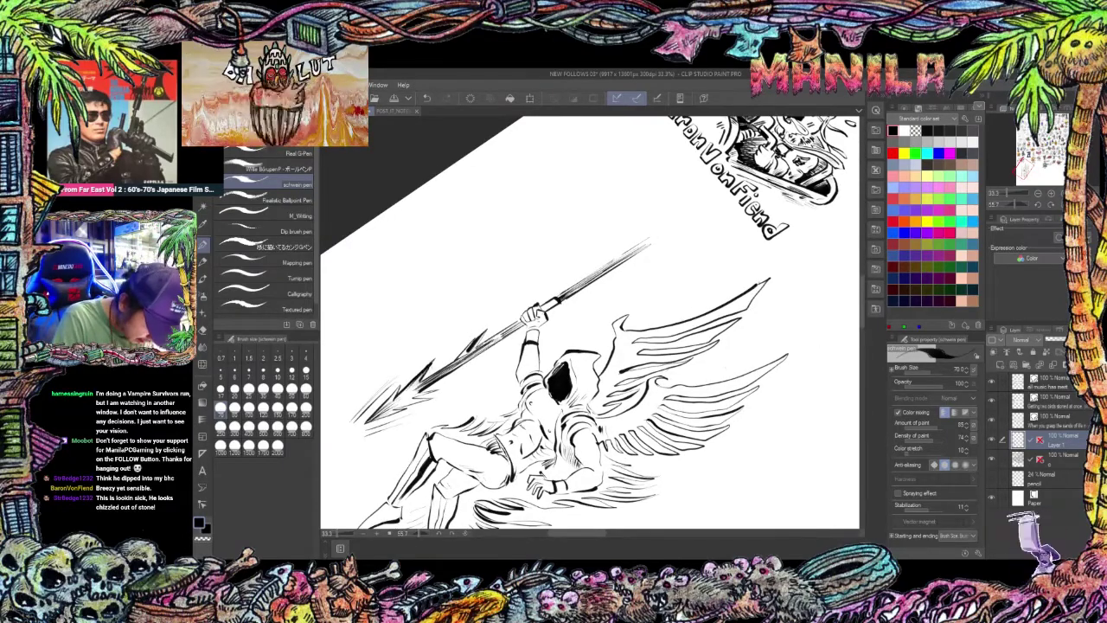
# Ink a rectangular guard around the fist on the spear and hatch the wristband.
pyautogui.moveTo(508, 318); pyautogui.dragTo(547, 291)
pyautogui.moveTo(547, 291); pyautogui.dragTo(559, 302)
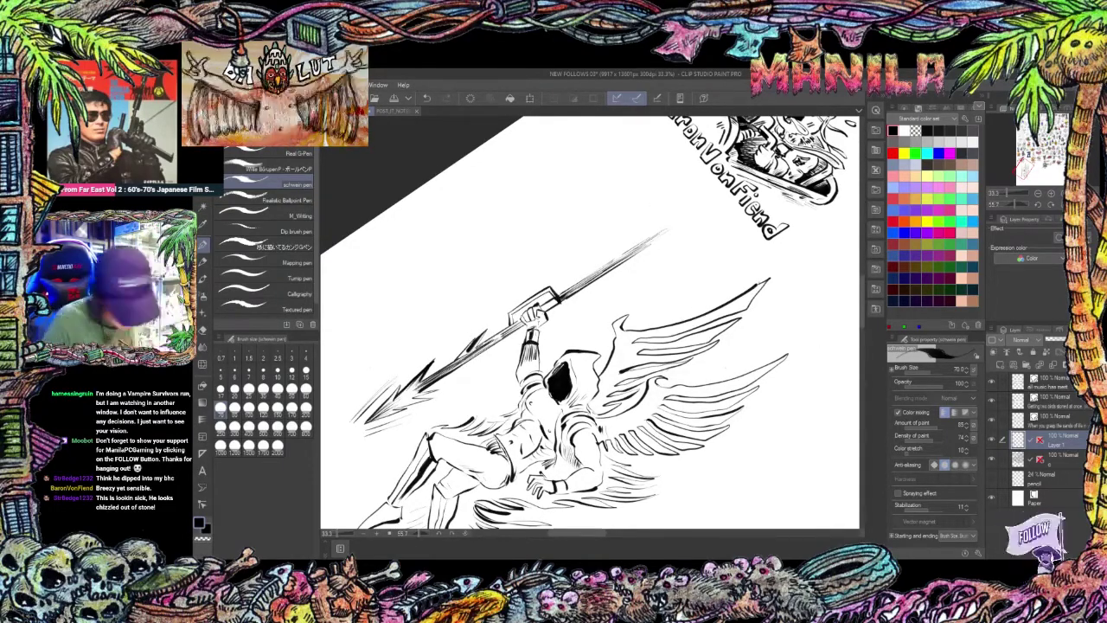
pyautogui.moveTo(657, 380); pyautogui.dragTo(611, 209)
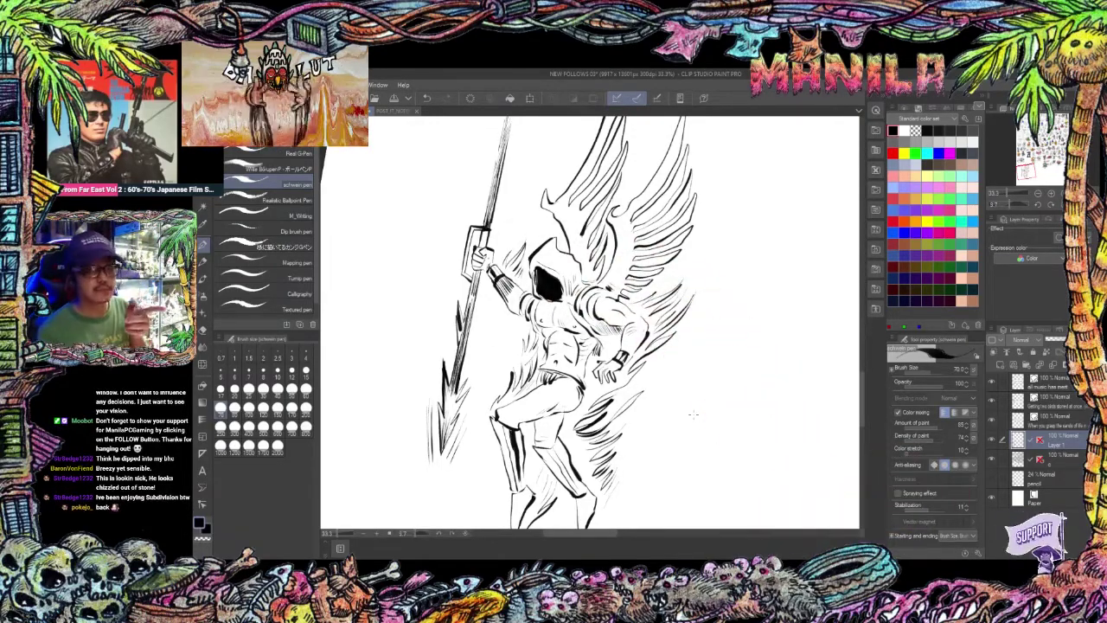
# Add hatching to the thigh and shins, and ink stripes across both pointed feet.
pyautogui.moveTo(693, 414); pyautogui.dragTo(718, 373)
pyautogui.moveTo(568, 375)
pyautogui.mouseDown()
pyautogui.moveTo(564, 385)
pyautogui.moveTo(580, 383)
pyautogui.mouseUp()
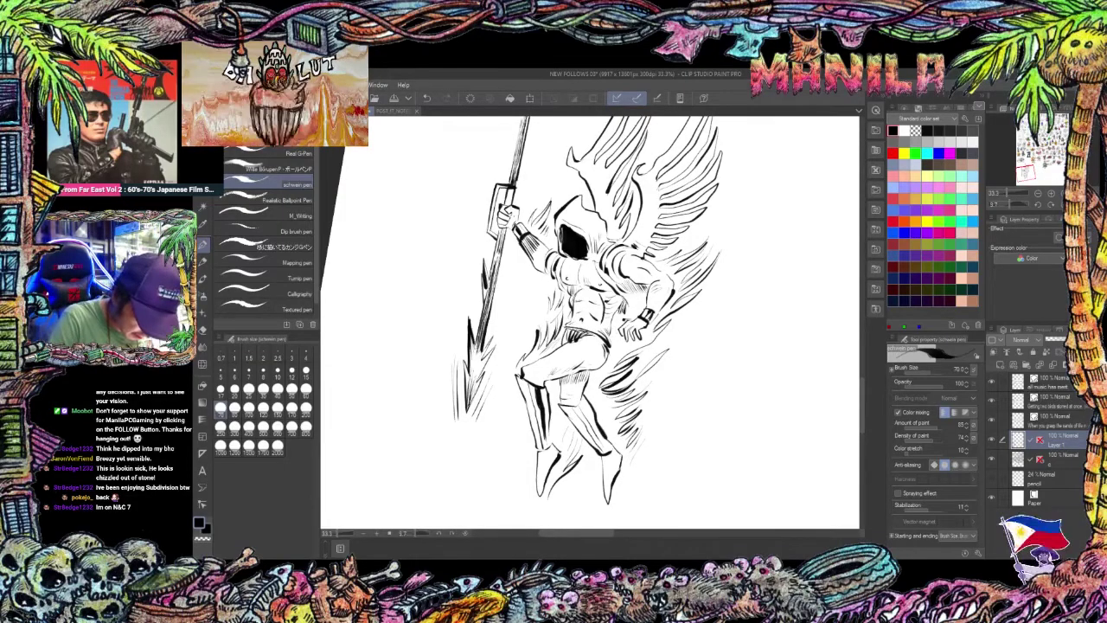
pyautogui.moveTo(567, 406); pyautogui.dragTo(600, 448)
pyautogui.moveTo(540, 451); pyautogui.dragTo(555, 455)
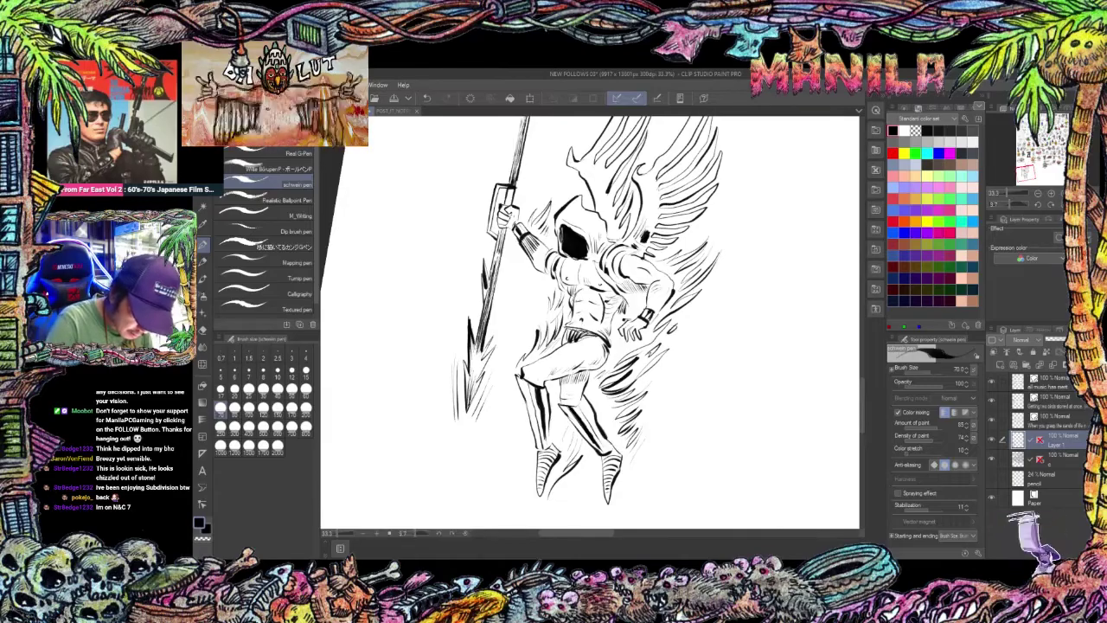
pyautogui.scroll(-3, 627, 287)
pyautogui.scroll(2, 627, 287)
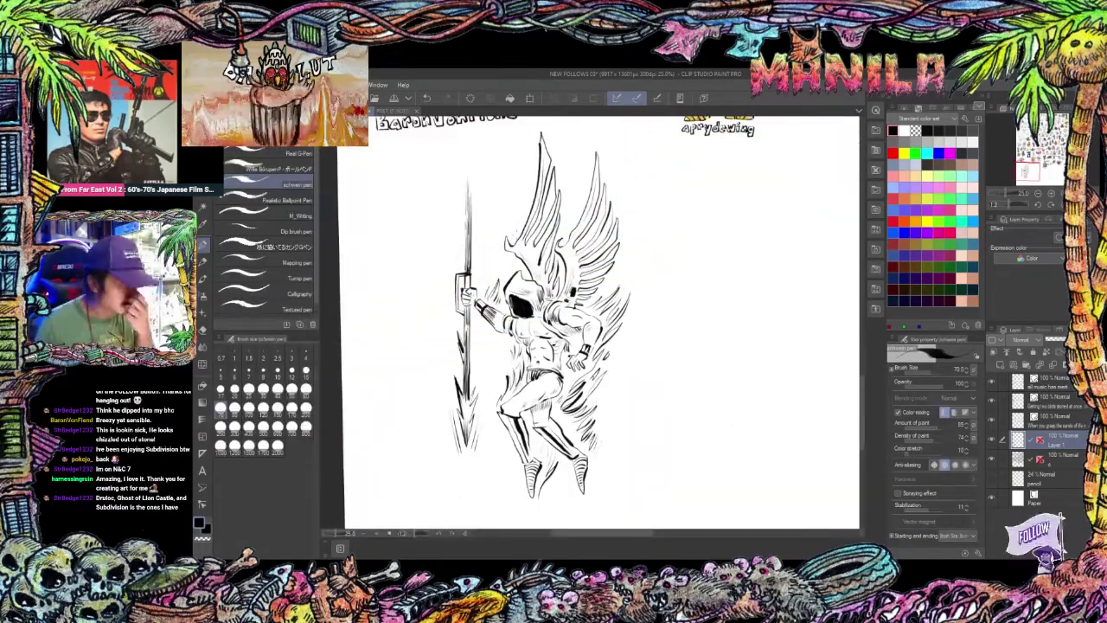
# Doodle a frowning face with crossed-out eyes and two raised hands beneath the winged figure.
pyautogui.moveTo(536, 389); pyautogui.dragTo(630, 287)
pyautogui.moveTo(597, 422); pyautogui.dragTo(586, 433)
pyautogui.moveTo(560, 453); pyautogui.dragTo(588, 441)
pyautogui.moveTo(538, 449); pyautogui.dragTo(545, 434)
pyautogui.moveTo(586, 417); pyautogui.dragTo(609, 421)
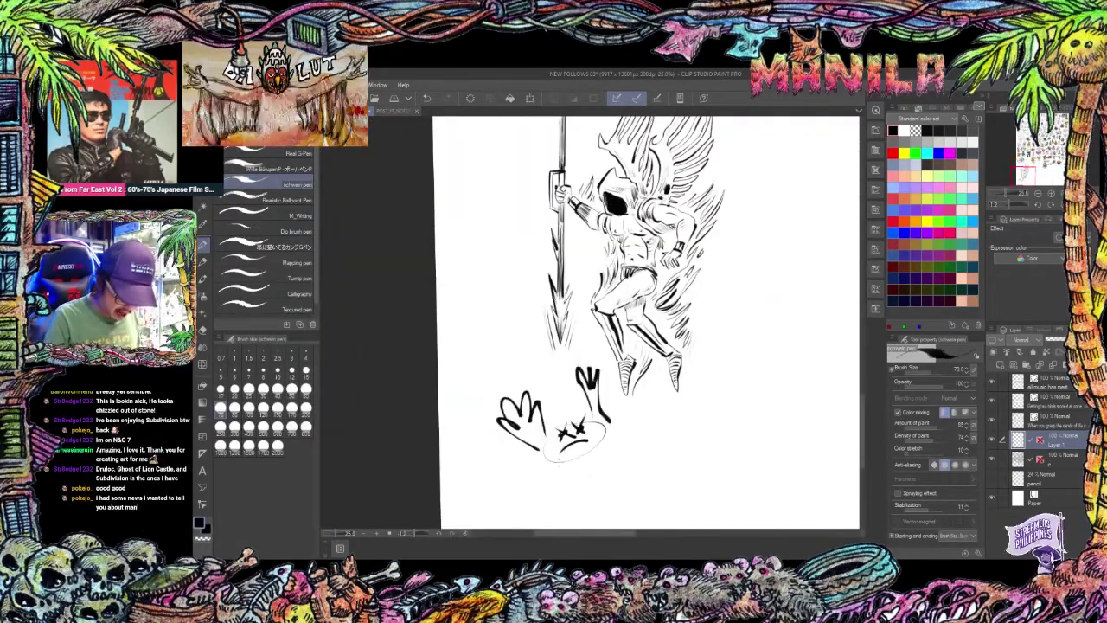
pyautogui.moveTo(562, 467); pyautogui.dragTo(572, 489)
pyautogui.moveTo(573, 490); pyautogui.dragTo(620, 470)
pyautogui.moveTo(548, 393); pyautogui.dragTo(560, 406)
pyautogui.moveTo(564, 376); pyautogui.dragTo(571, 399)
# Lasso the face-and-hands doodle beneath the figure, delete it and clear the selection.
pyautogui.press('m')
pyautogui.moveTo(519, 367); pyautogui.dragTo(530, 363)
pyautogui.press('Delete')
pyautogui.hotkey('ctrl', 'd')
# Examine the inked winged figure alongside the surrounding avatars on the canvas.
pyautogui.hotkey('ctrl', '-')
pyautogui.hotkey('ctrl', '-')
pyautogui.hotkey('ctrl', '-')
pyautogui.hotkey('ctrl', '-')
pyautogui.hotkey('ctrl', '-')
pyautogui.hotkey('ctrl', '+')
pyautogui.hotkey('ctrl', '+')
pyautogui.hotkey('ctrl', '+')
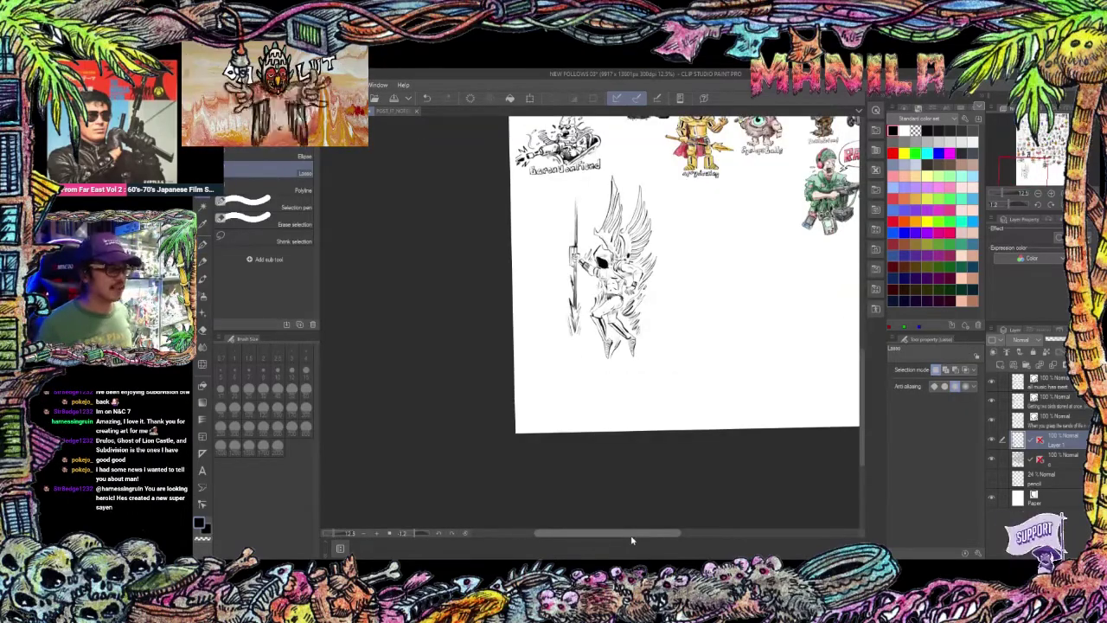
# Hand-letter the follower's username in outlined lowercase ink letters directly beneath the winged figure's feet.
pyautogui.hotkey('ctrl', '+')
pyautogui.hotkey('ctrl', '+')
pyautogui.hotkey('ctrl', '+')
pyautogui.moveTo(622, 287); pyautogui.dragTo(610, 389)
pyautogui.press('p')
pyautogui.moveTo(694, 306); pyautogui.dragTo(659, 398)
pyautogui.moveTo(683, 415); pyautogui.dragTo(662, 442)
pyautogui.moveTo(597, 415); pyautogui.dragTo(615, 287)
pyautogui.moveTo(564, 390)
pyautogui.mouseDown()
pyautogui.moveTo(558, 415)
pyautogui.moveTo(572, 416)
pyautogui.mouseUp()
pyautogui.moveTo(586, 403); pyautogui.dragTo(591, 416)
pyautogui.moveTo(594, 402); pyautogui.dragTo(595, 415)
pyautogui.moveTo(595, 408); pyautogui.dragTo(605, 415)
pyautogui.moveTo(609, 407); pyautogui.dragTo(643, 418)
pyautogui.moveTo(666, 400); pyautogui.dragTo(656, 417)
pyautogui.moveTo(677, 403); pyautogui.dragTo(678, 418)
pyautogui.click(677, 394)
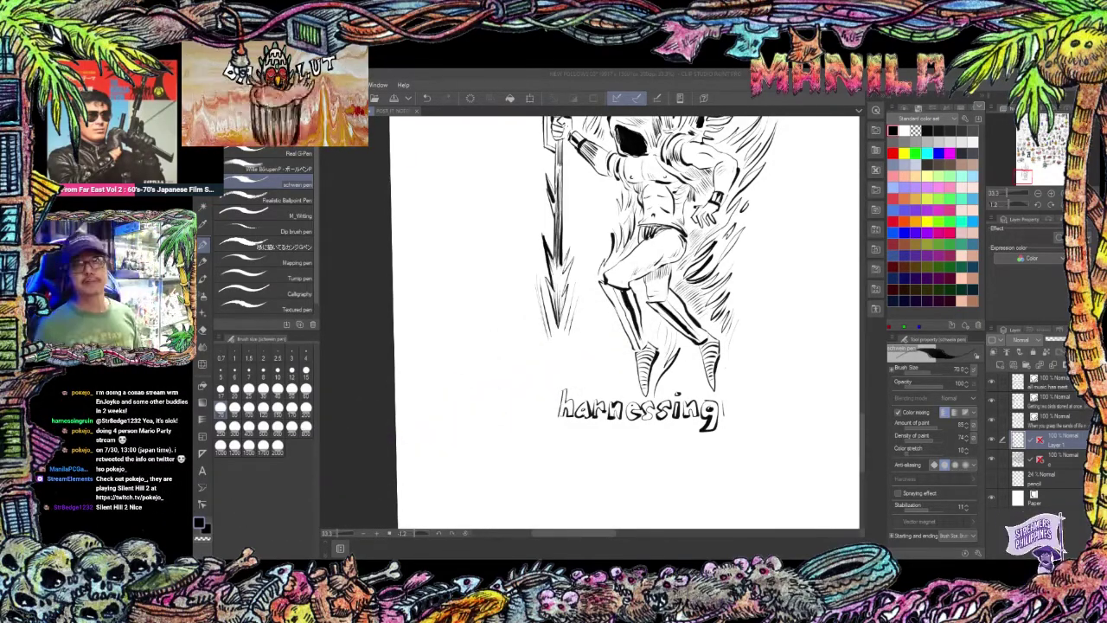
pyautogui.moveTo(723, 413)
pyautogui.mouseDown()
pyautogui.moveTo(735, 402)
pyautogui.moveTo(750, 417)
pyautogui.mouseUp()
pyautogui.moveTo(768, 415); pyautogui.dragTo(785, 414)
# Lasso part of the username lettering beneath the figure, shift it slightly with a transform and clear the selection.
pyautogui.press('m')
pyautogui.moveTo(702, 391); pyautogui.dragTo(698, 394)
pyautogui.hotkey('ctrl', 't')
pyautogui.moveTo(670, 408); pyautogui.dragTo(683, 406)
pyautogui.click(652, 466)
pyautogui.hotkey('ctrl', 'd')
# Examine the finished winged figure with its lettering, and the neighbouring avatars across the canvas, including the blue dragon in the tub.
pyautogui.hotkey('ctrl', '-')
pyautogui.moveTo(770, 297); pyautogui.dragTo(730, 401)
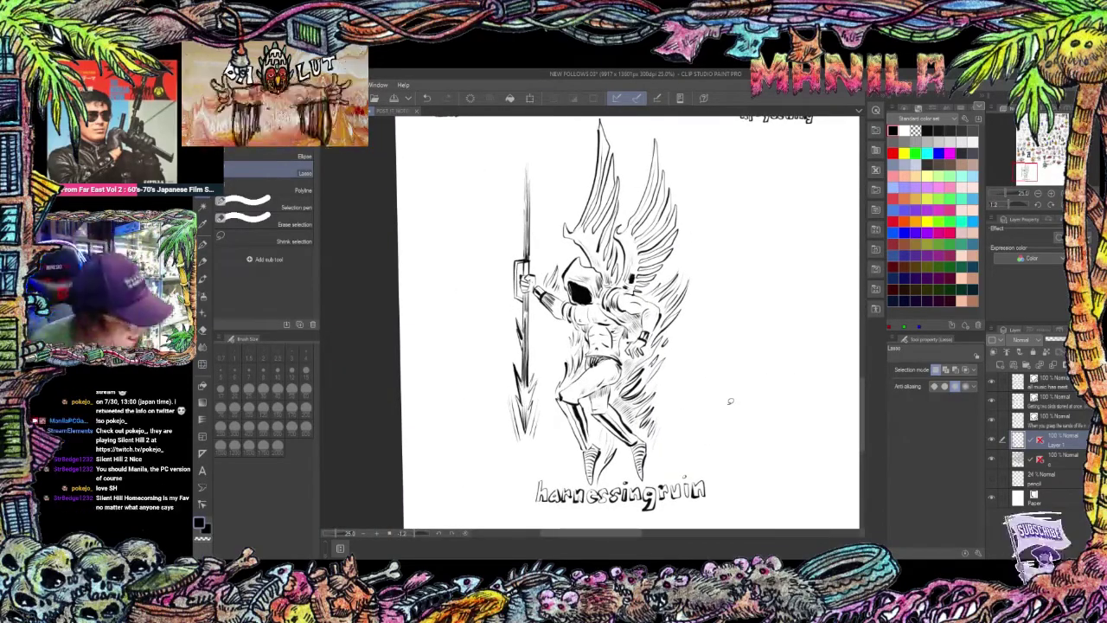
pyautogui.press('p')
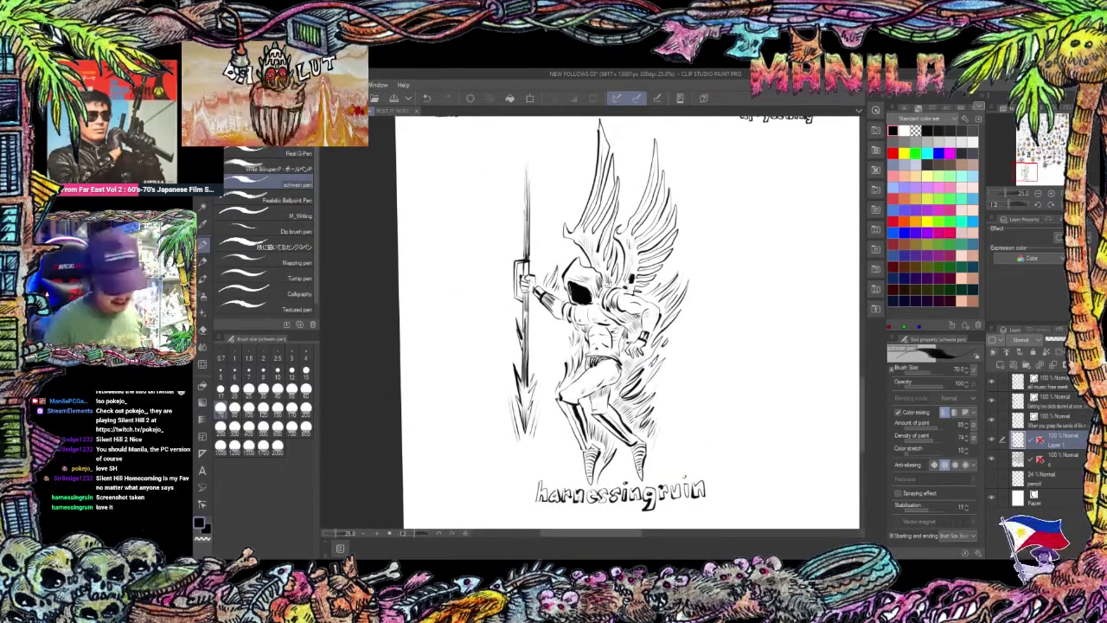
pyautogui.hotkey('ctrl', '-')
pyautogui.moveTo(784, 277); pyautogui.dragTo(543, 292)
pyautogui.moveTo(478, 209); pyautogui.dragTo(528, 407)
pyautogui.hotkey('ctrl', '+')
pyautogui.hotkey('ctrl', '+')
pyautogui.scroll(3, 573, 339)
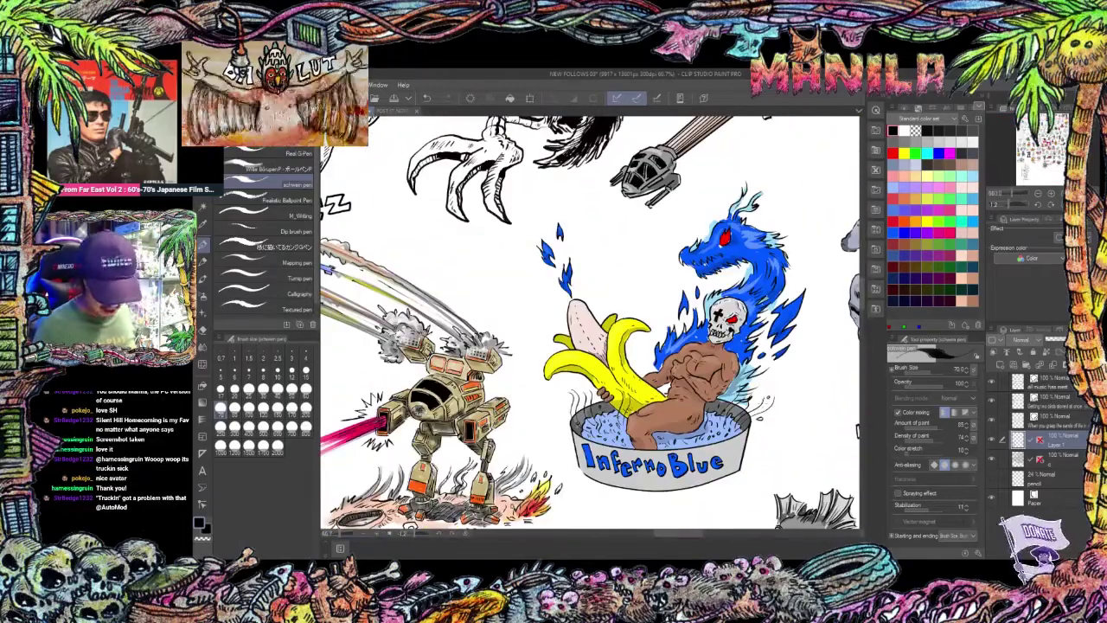
pyautogui.scroll(-6, 749, 377)
pyautogui.moveTo(785, 519); pyautogui.dragTo(749, 378)
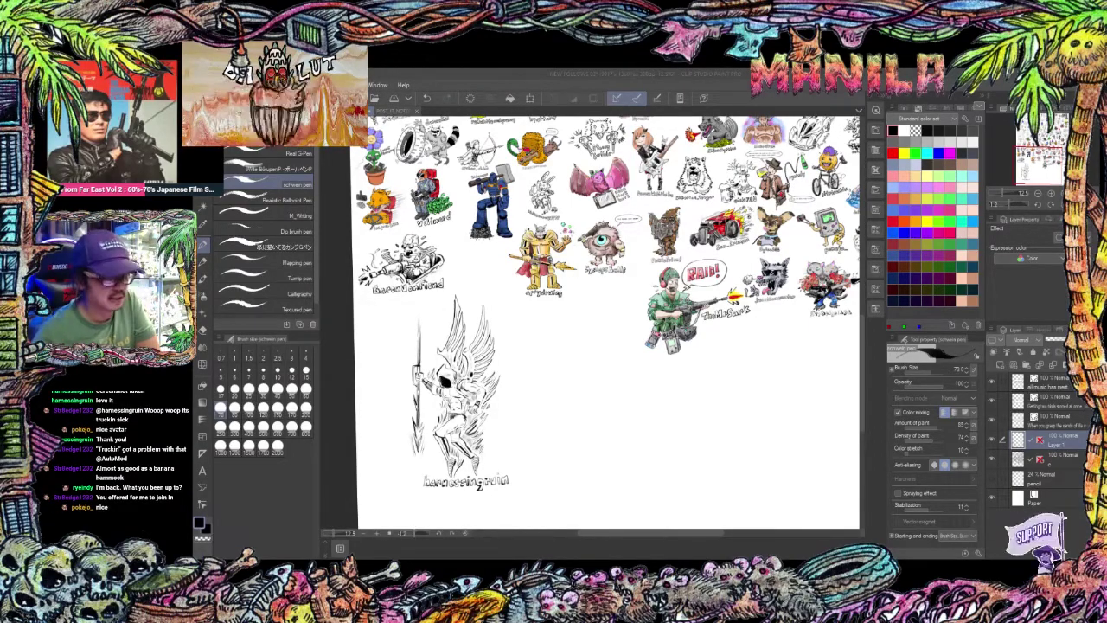
# Switch to Drawy, view the total scoreboard and start an English General game with 25 words and 30 seconds per word.
pyautogui.hotkey('alt', 'Tab')
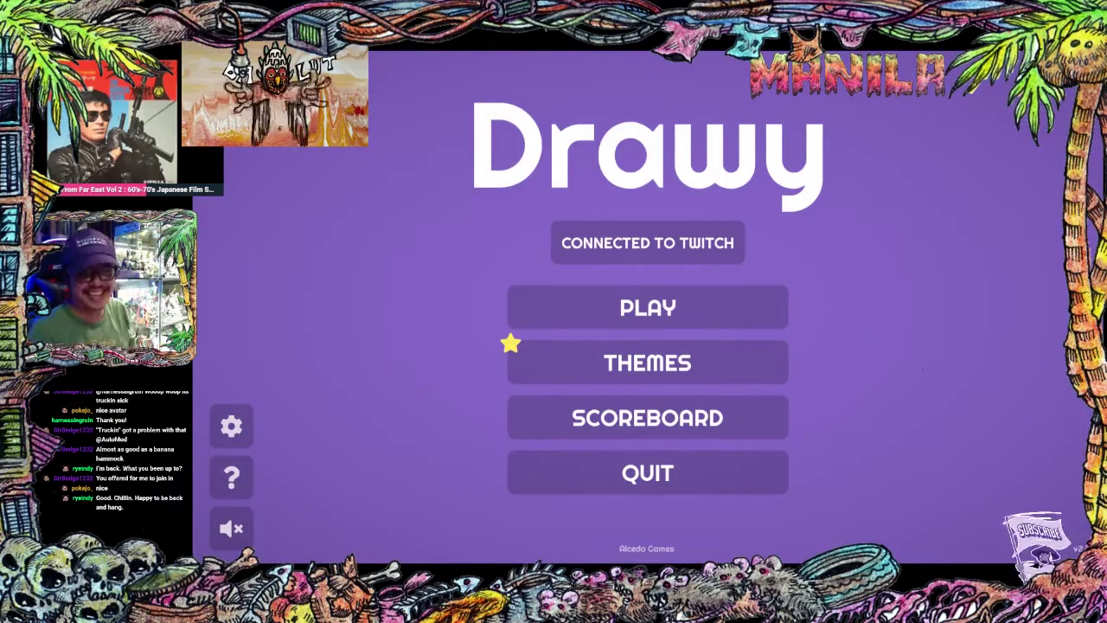
pyautogui.click(646, 418)
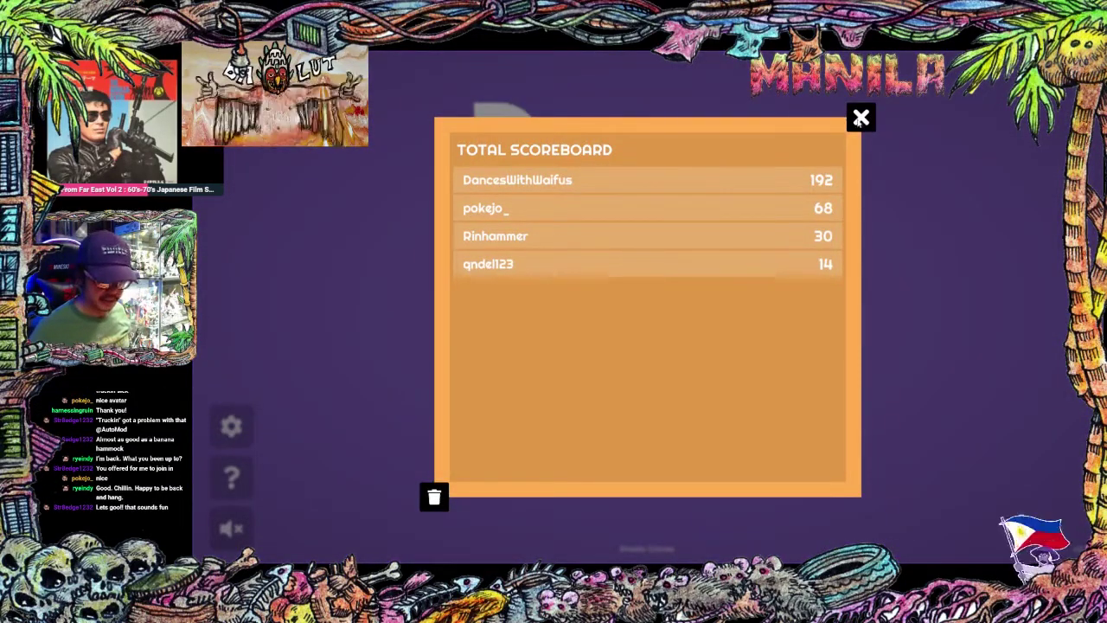
pyautogui.click(860, 118)
pyautogui.click(690, 305)
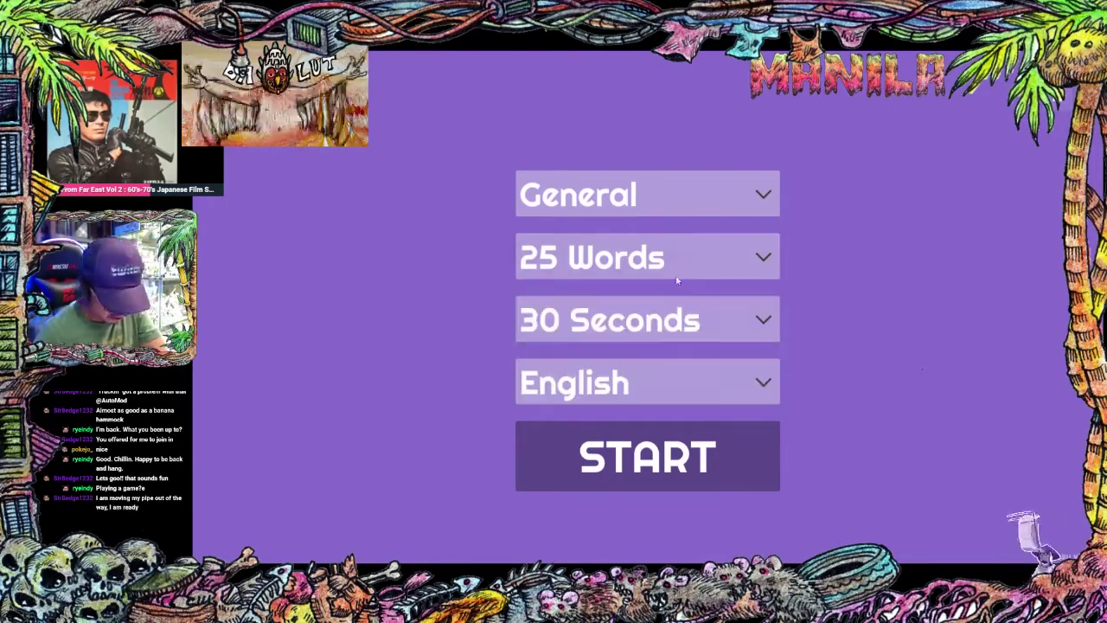
pyautogui.click(650, 455)
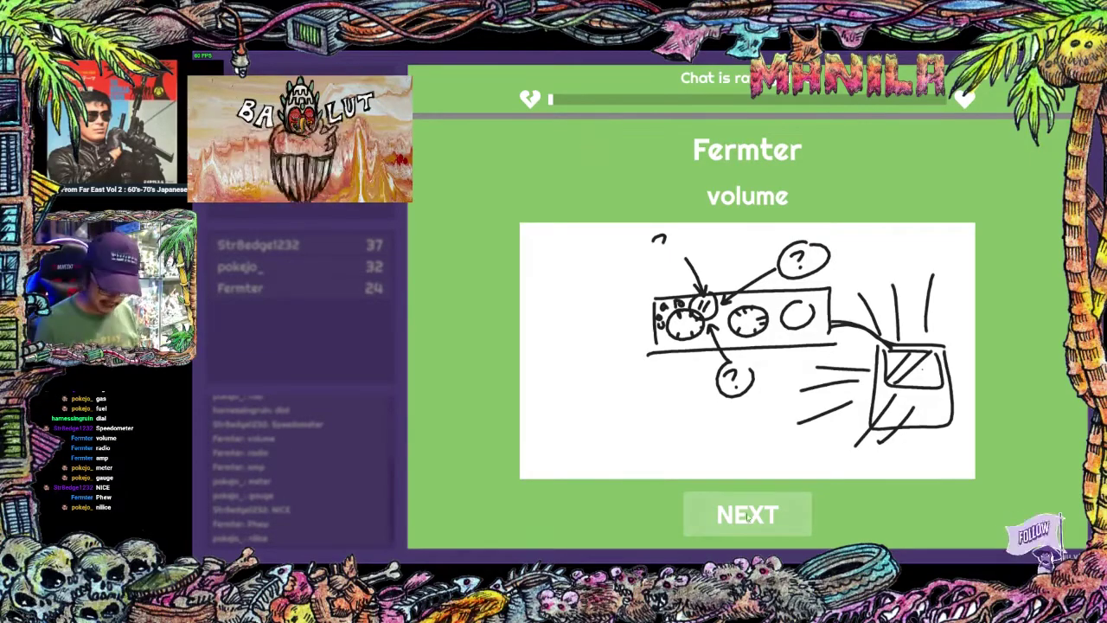
# Advance past the volume round and draw three striped marbles and a hand as the clue for marble.
pyautogui.click(747, 514)
pyautogui.moveTo(645, 236); pyautogui.dragTo(644, 237)
pyautogui.moveTo(744, 257); pyautogui.dragTo(742, 257)
pyautogui.moveTo(768, 180); pyautogui.dragTo(766, 180)
pyautogui.moveTo(845, 163); pyautogui.dragTo(969, 238)
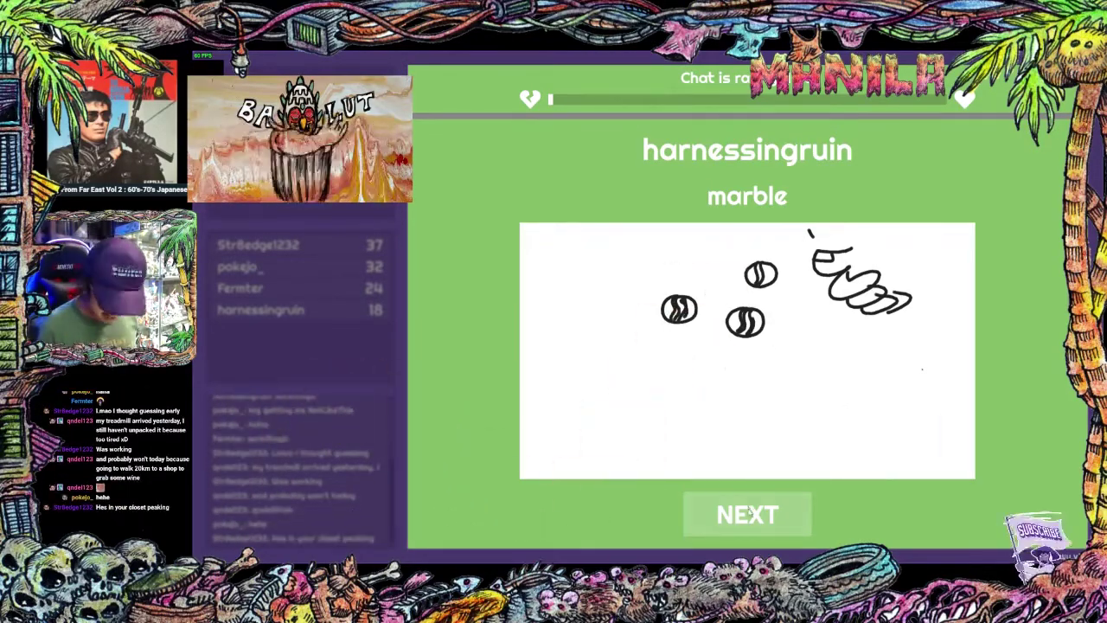
# Advance past the marble round and sketch the picture clue for the new word in the middle of the canvas.
pyautogui.click(749, 512)
pyautogui.moveTo(704, 220); pyautogui.dragTo(745, 220)
pyautogui.moveTo(718, 250); pyautogui.dragTo(737, 244)
pyautogui.moveTo(706, 193); pyautogui.dragTo(698, 262)
pyautogui.moveTo(749, 189); pyautogui.dragTo(766, 257)
pyautogui.moveTo(716, 287); pyautogui.dragTo(681, 322)
pyautogui.moveTo(746, 288); pyautogui.dragTo(789, 313)
pyautogui.moveTo(724, 321); pyautogui.dragTo(718, 346)
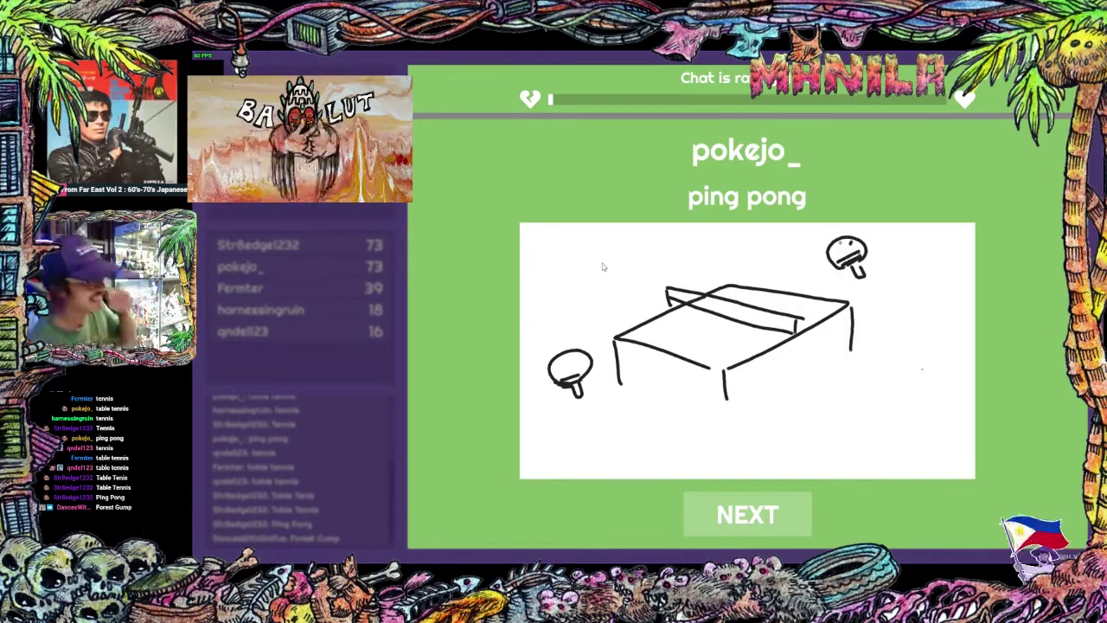
# Advance past the ping pong and crocodile rounds and draw a flashlight casting a widening beam.
pyautogui.click(746, 513)
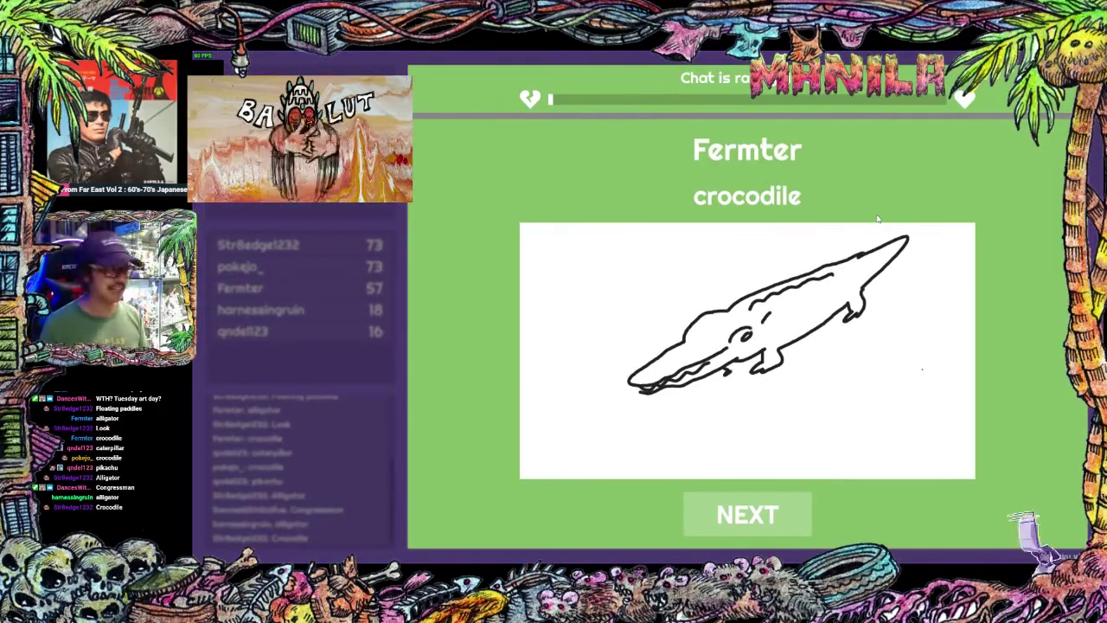
pyautogui.click(747, 514)
pyautogui.moveTo(660, 295)
pyautogui.mouseDown()
pyautogui.moveTo(688, 339)
pyautogui.moveTo(804, 260)
pyautogui.mouseUp()
pyautogui.moveTo(808, 283); pyautogui.dragTo(716, 323)
pyautogui.moveTo(647, 309)
pyautogui.mouseDown()
pyautogui.moveTo(503, 503)
pyautogui.moveTo(459, 350)
pyautogui.mouseUp()
pyautogui.moveTo(671, 355); pyautogui.dragTo(508, 507)
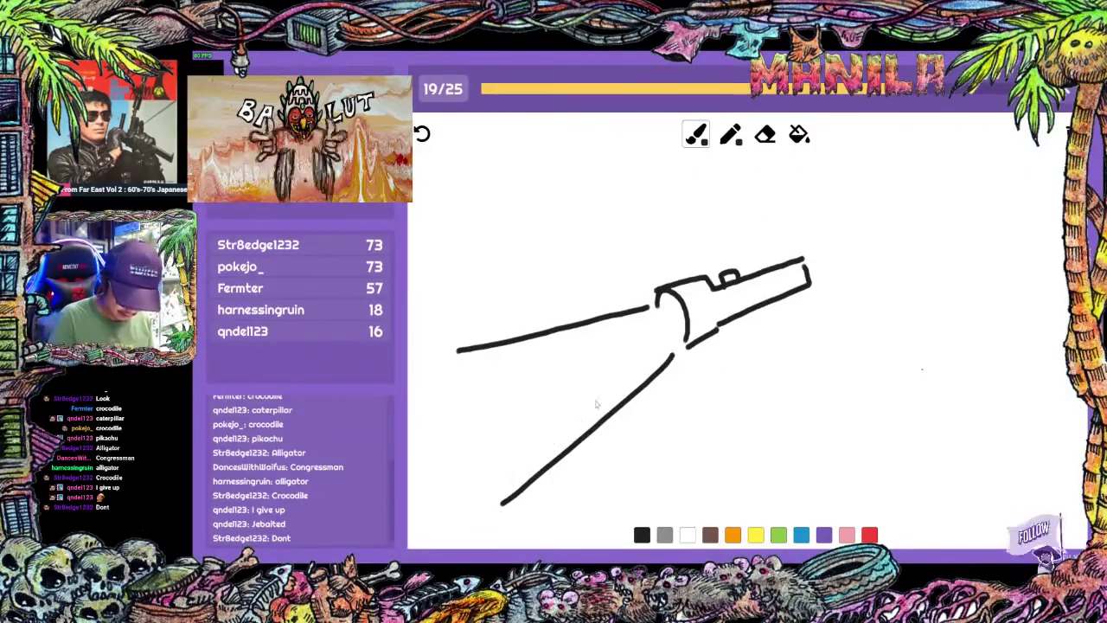
pyautogui.moveTo(477, 460); pyautogui.dragTo(552, 417)
pyautogui.moveTo(498, 480); pyautogui.dragTo(579, 421)
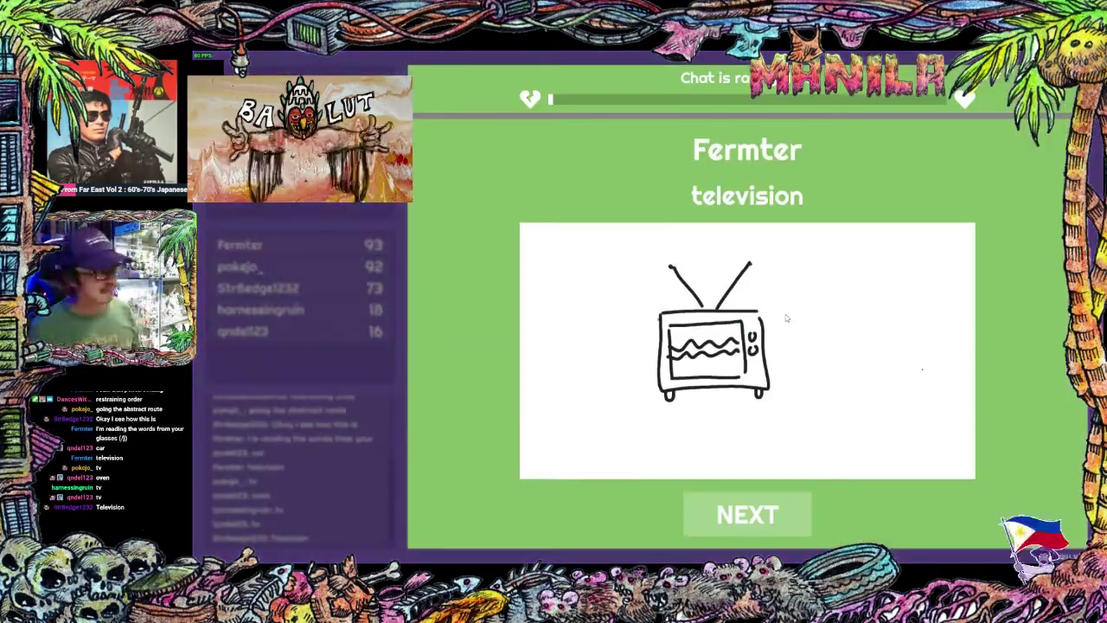
# Advance past the television round and start another Drawy game after the final scoreboard.
pyautogui.click(778, 513)
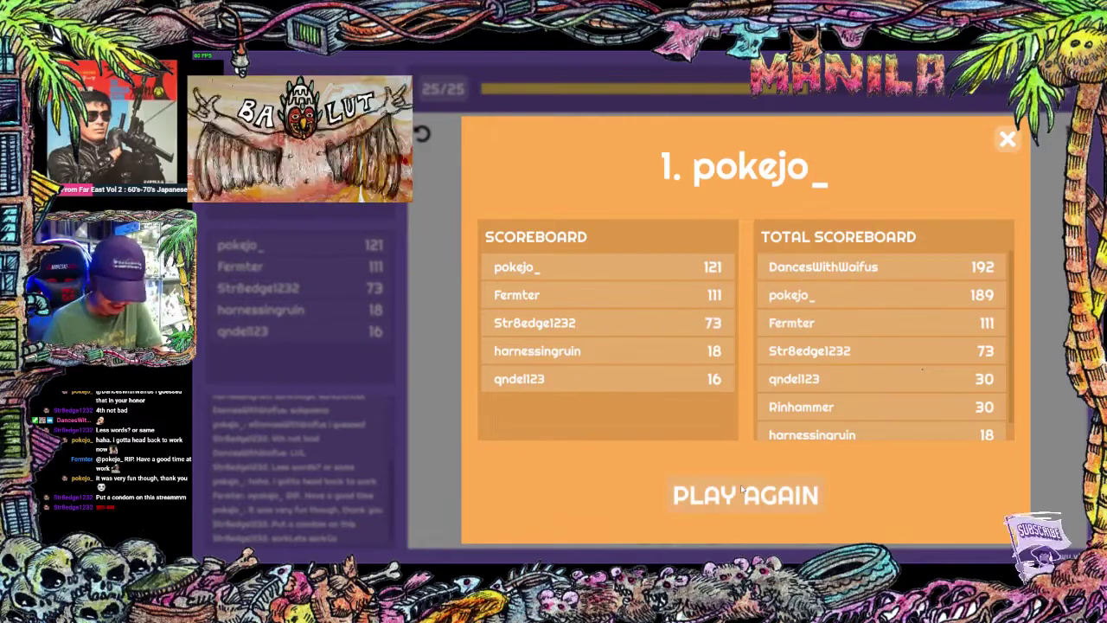
pyautogui.click(745, 494)
pyautogui.click(647, 455)
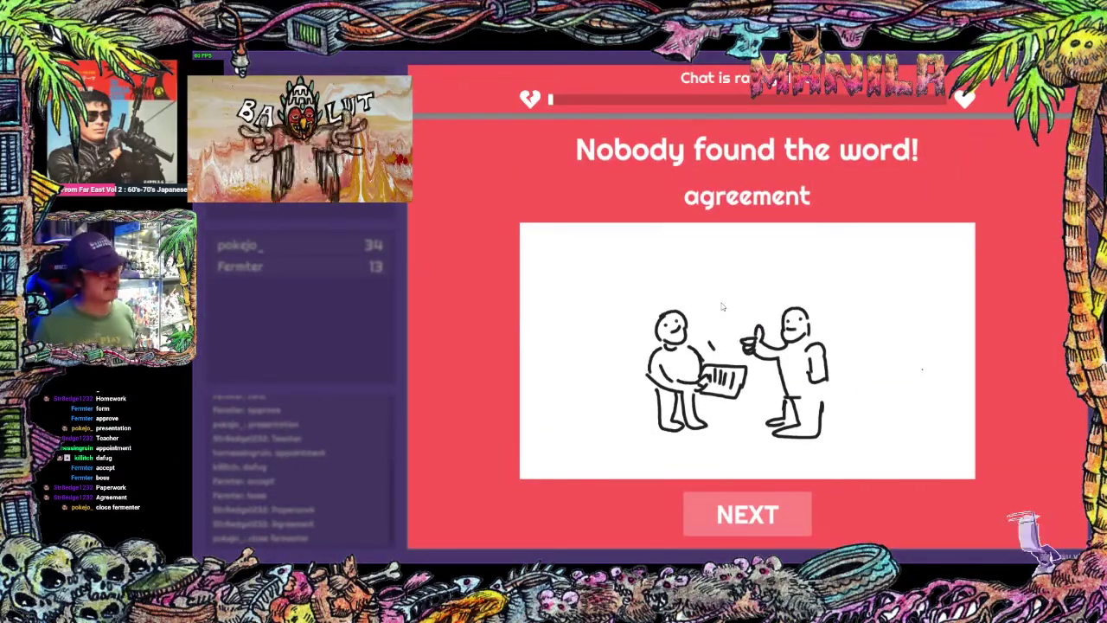
# Advance the second game past the agreement, camera and task rounds.
pyautogui.click(760, 512)
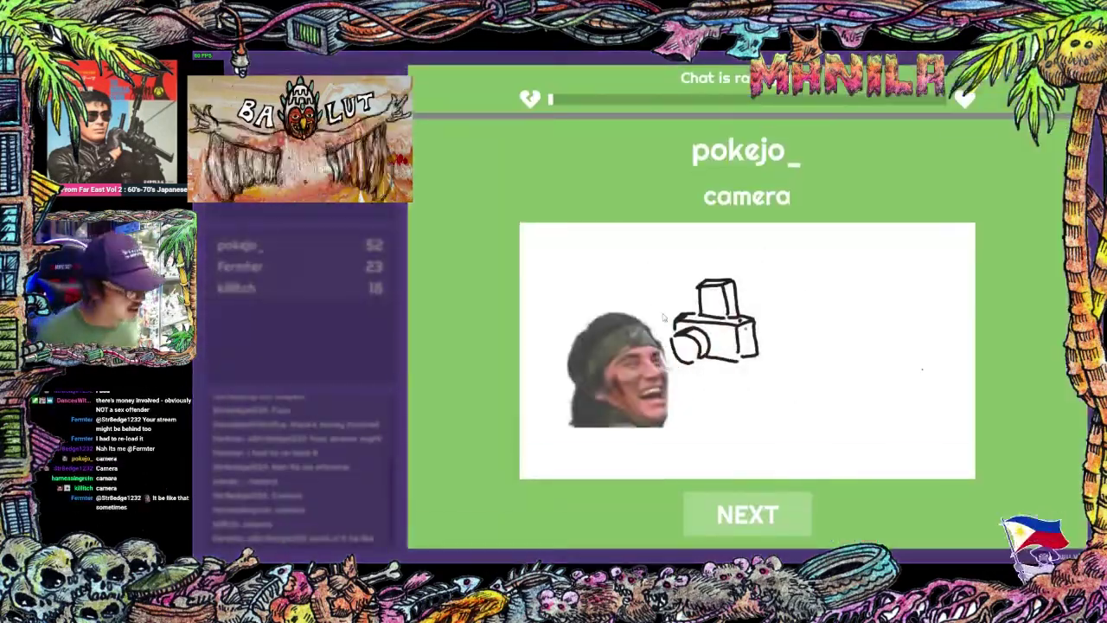
pyautogui.click(749, 514)
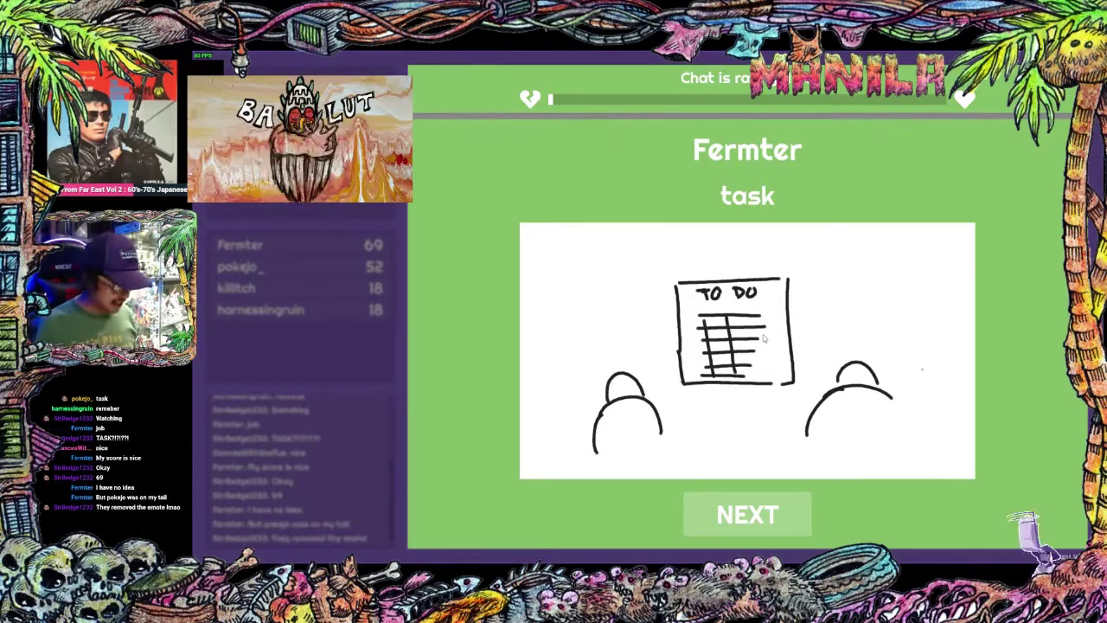
pyautogui.click(755, 507)
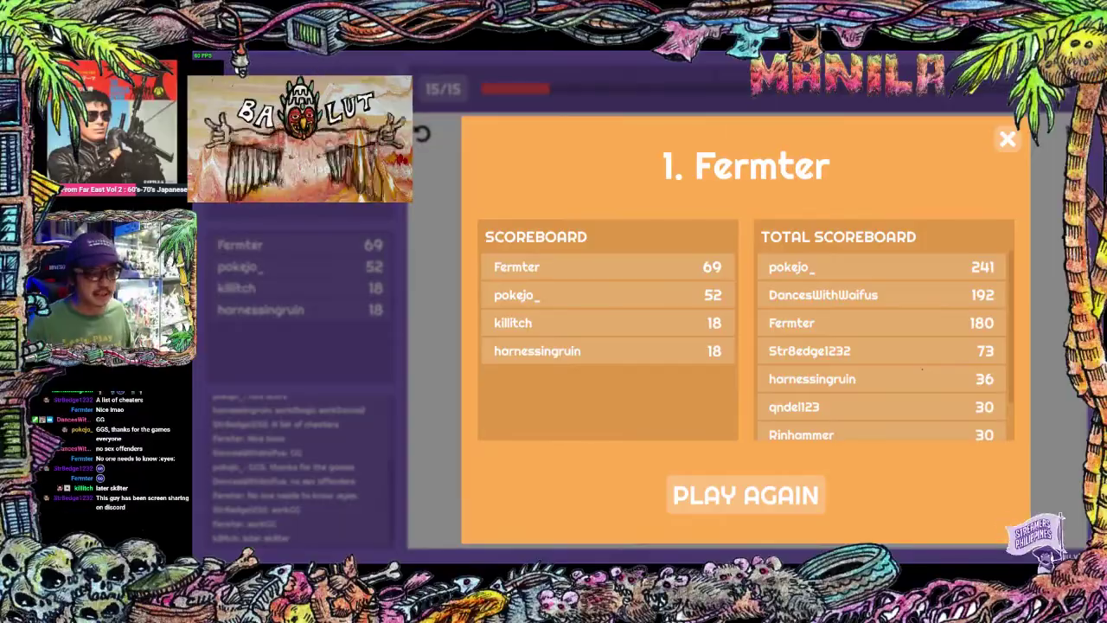
# Switch back to Clip Studio Paint and examine the follower avatars across the canvas, both close up and in overview.
pyautogui.hotkey('alt', 'Tab')
pyautogui.scroll(2, 652, 392)
pyautogui.moveTo(674, 164); pyautogui.dragTo(723, 407)
pyautogui.moveTo(617, 423); pyautogui.dragTo(725, 426)
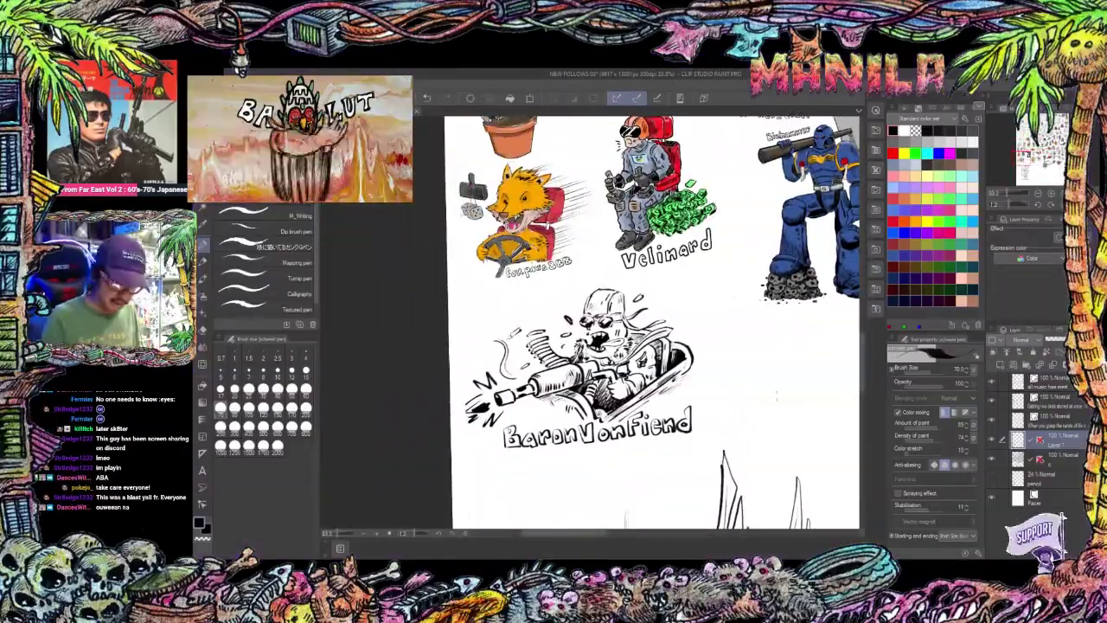
pyautogui.moveTo(725, 259); pyautogui.dragTo(519, 467)
pyautogui.scroll(-1, 605, 346)
pyautogui.moveTo(657, 450); pyautogui.dragTo(553, 225)
pyautogui.scroll(1, 640, 320)
pyautogui.moveTo(674, 303); pyautogui.dragTo(536, 363)
pyautogui.scroll(-1, 597, 346)
pyautogui.moveTo(596, 432); pyautogui.dragTo(580, 234)
pyautogui.moveTo(804, 415); pyautogui.dragTo(586, 419)
pyautogui.scroll(3, 845, 425)
pyautogui.moveTo(716, 140)
pyautogui.mouseDown()
pyautogui.moveTo(750, 441)
pyautogui.moveTo(541, 276)
pyautogui.mouseUp()
pyautogui.scroll(-2, 751, 441)
pyautogui.moveTo(389, 372); pyautogui.dragTo(731, 380)
pyautogui.moveTo(368, 383); pyautogui.dragTo(709, 393)
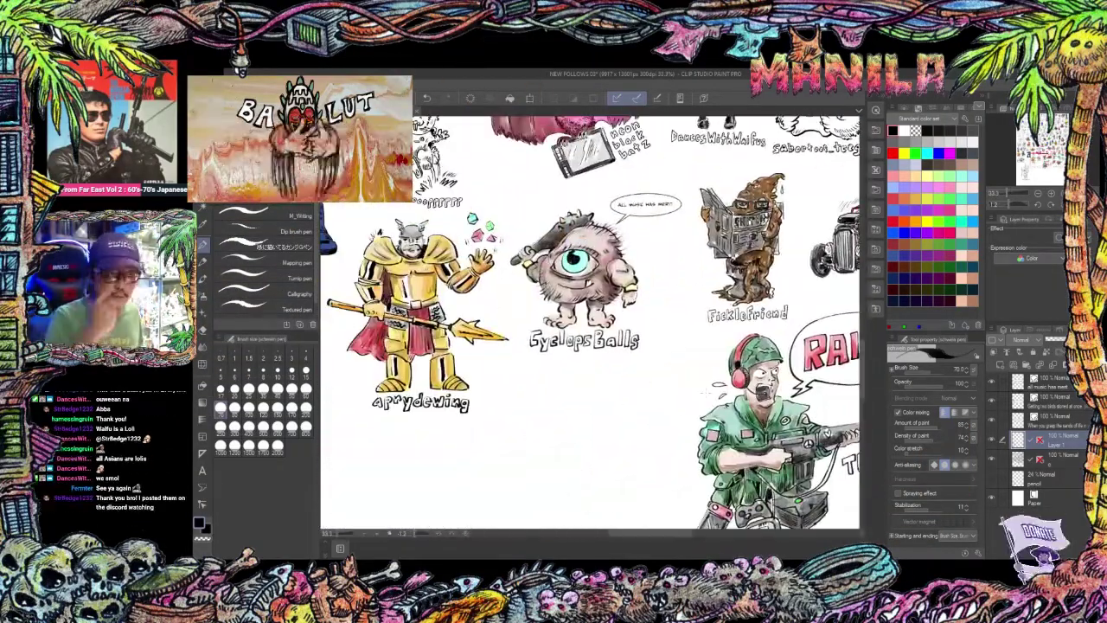
pyautogui.scroll(-3, 636, 417)
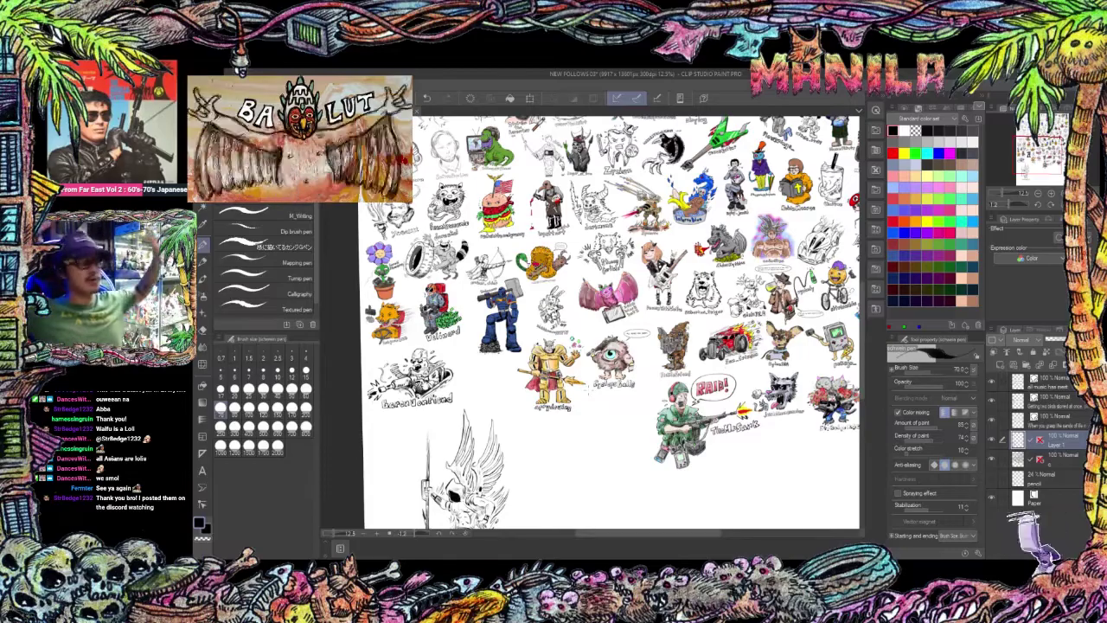
pyautogui.moveTo(635, 368); pyautogui.dragTo(604, 422)
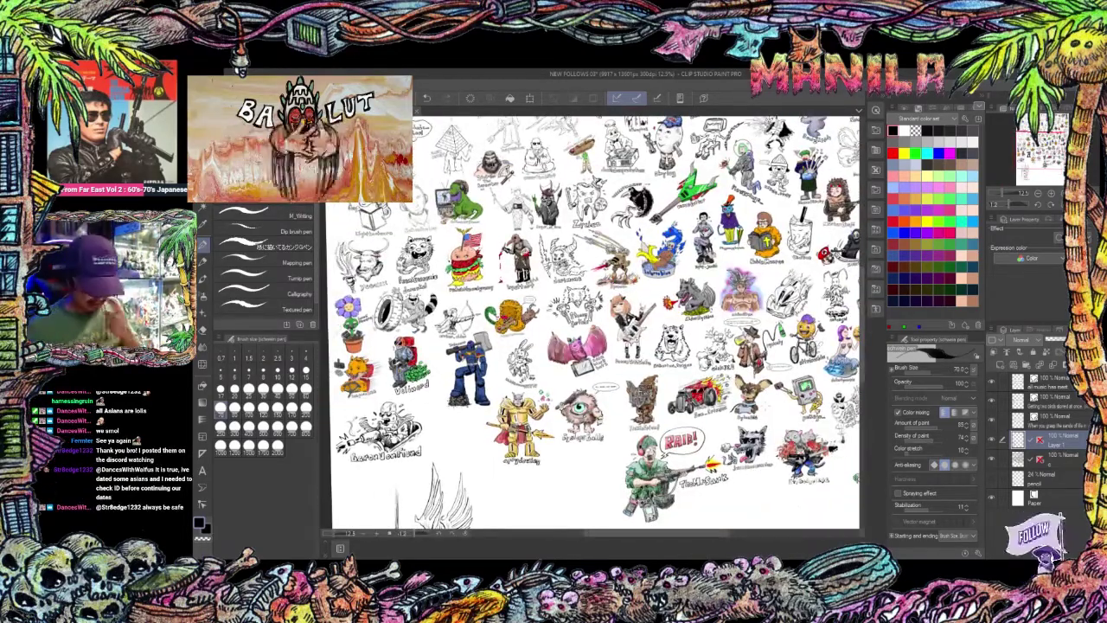